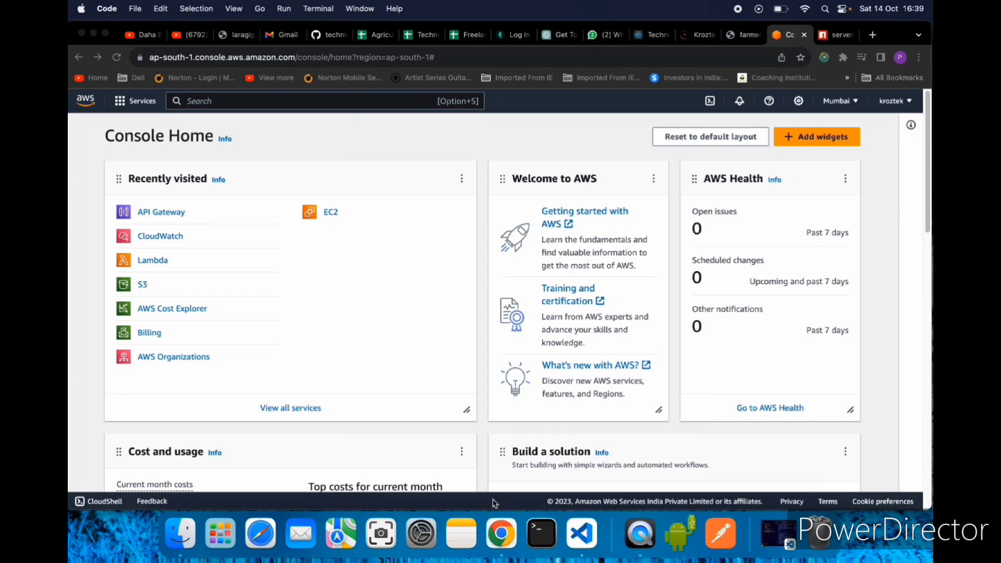
- Switch to Visual Studio Code, expand its window to full screen and hide the file explorer to show readme.md
left_click(583, 533)
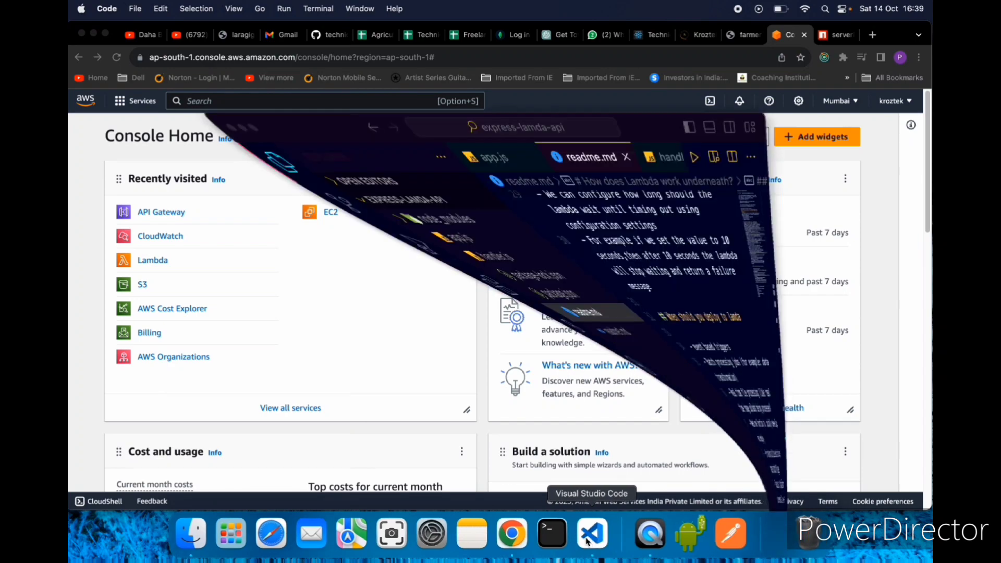
left_click(198, 45)
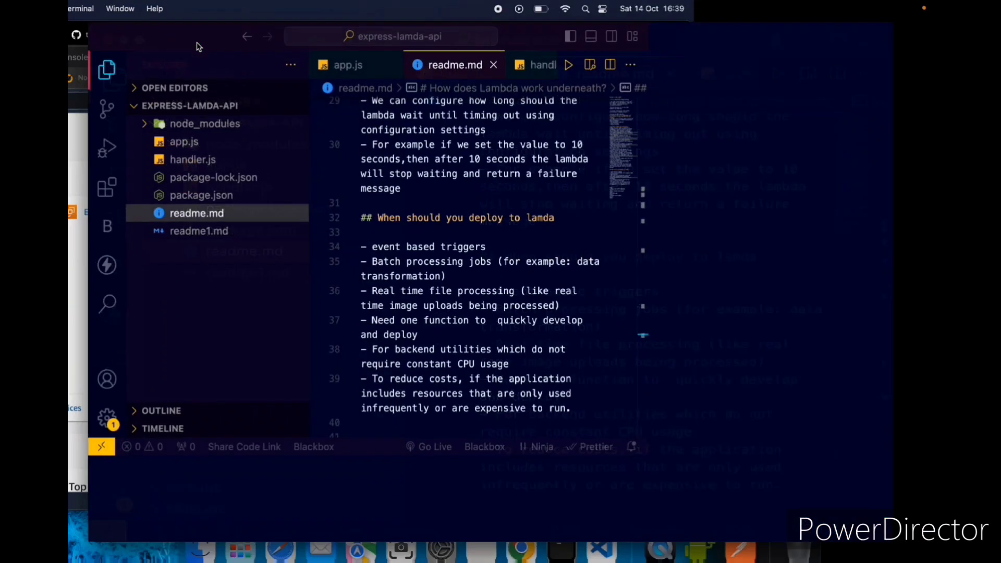
left_click(86, 70)
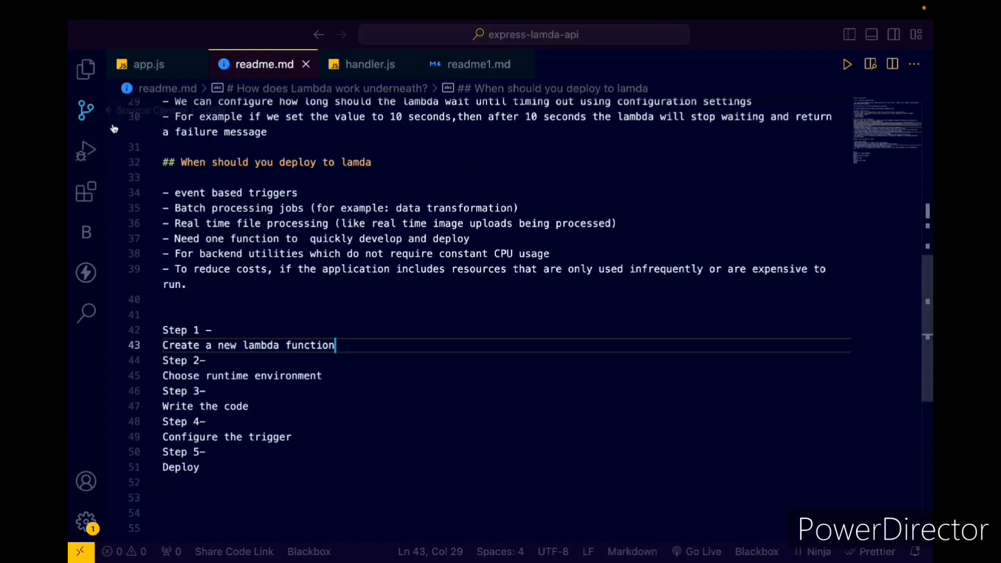
- Read the readme.md notes on what AWS Lambda is, its advantages over EC2, ECS and Fargate, and how it works
scroll(395, 303, "up", 10)
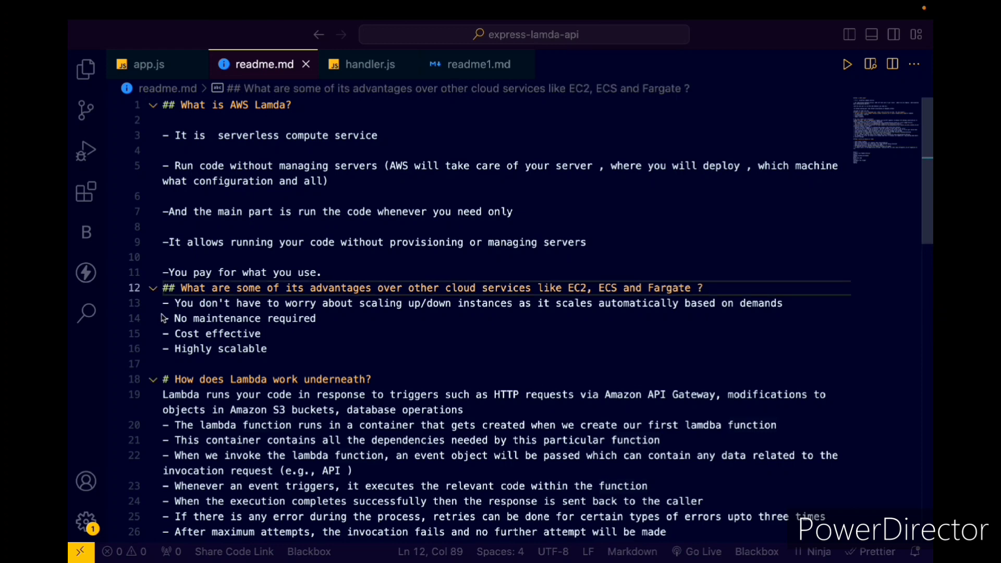
left_click_drag(175, 303, 670, 336)
left_click(665, 349)
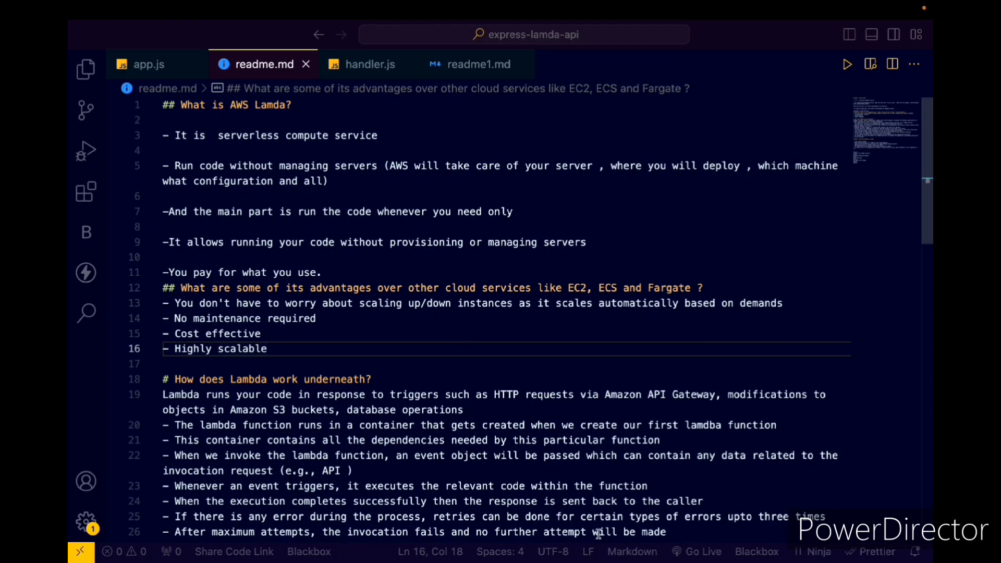
scroll(589, 522, "down", 3)
scroll(584, 501, "up", 3)
left_click_drag(354, 355, 148, 142)
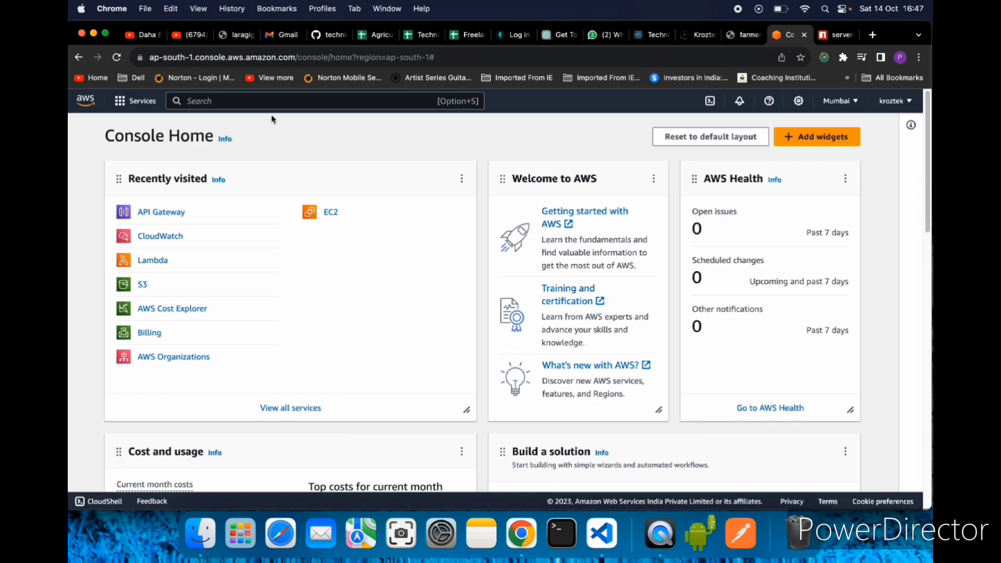
- Switch to the AWS console in Chrome, search the services for "lamda" and open Lambda
left_click(265, 103)
type("lamda")
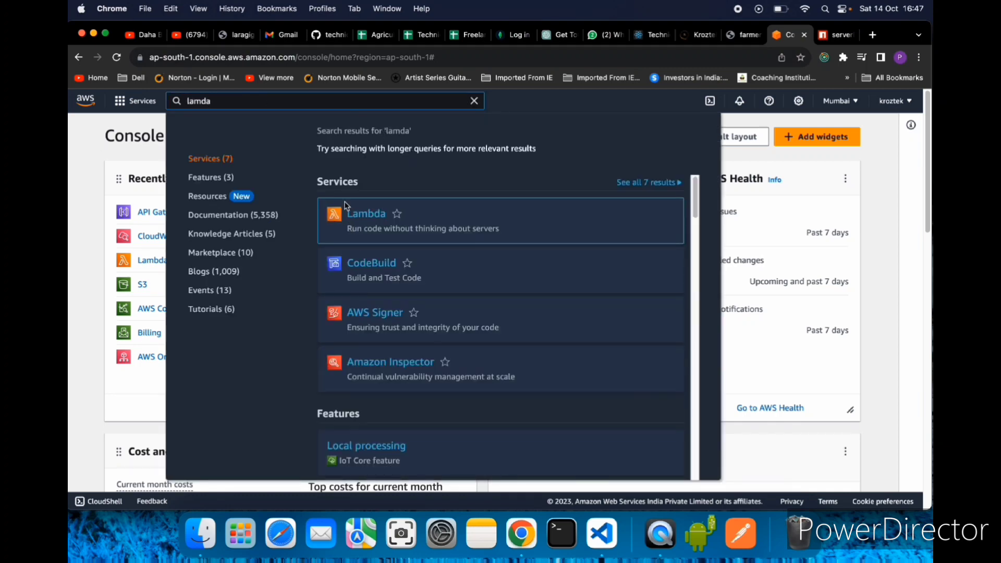
left_click(368, 218)
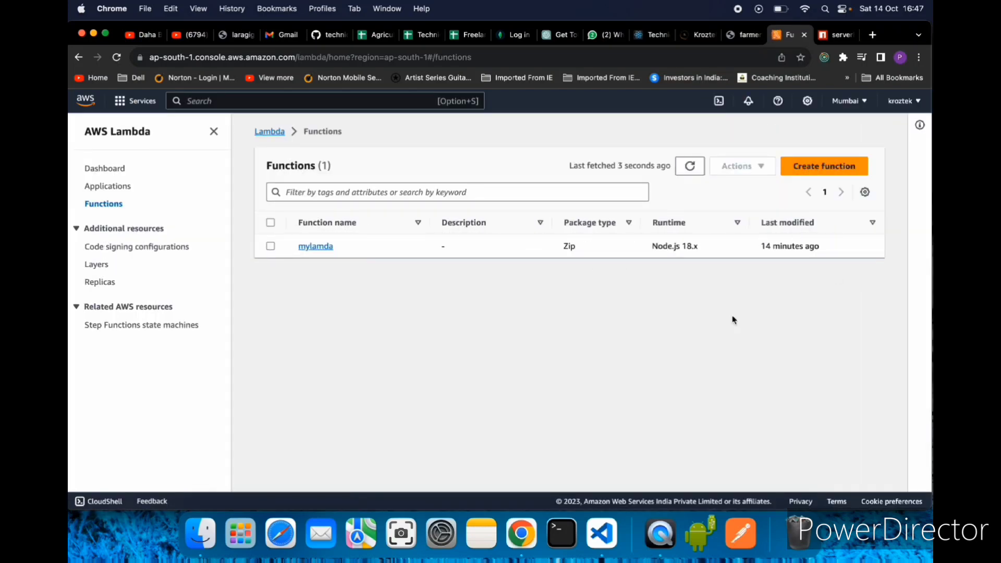
- Start creating a Lambda function authored from scratch and name it generateId
left_click(817, 169)
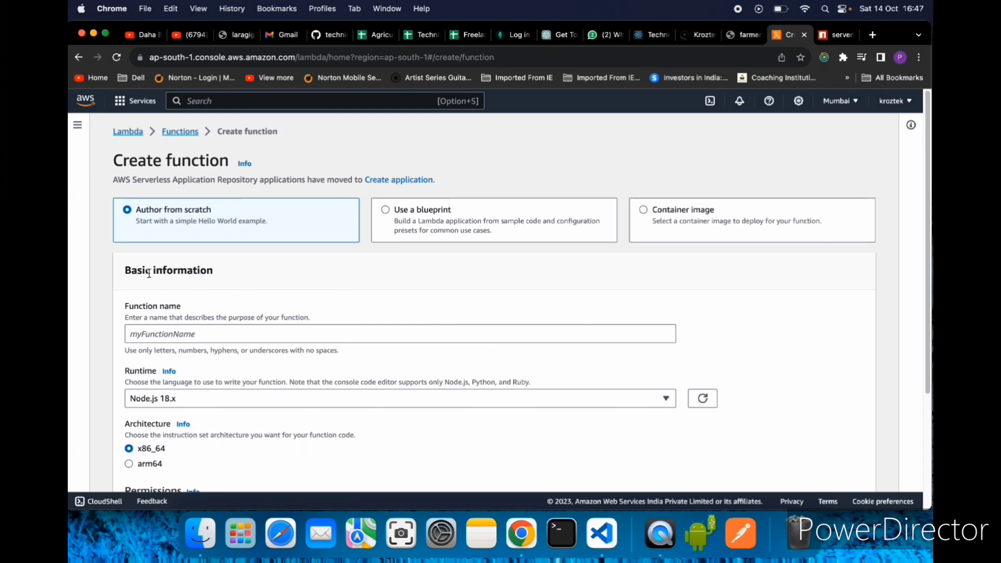
scroll(287, 300, "down", 1)
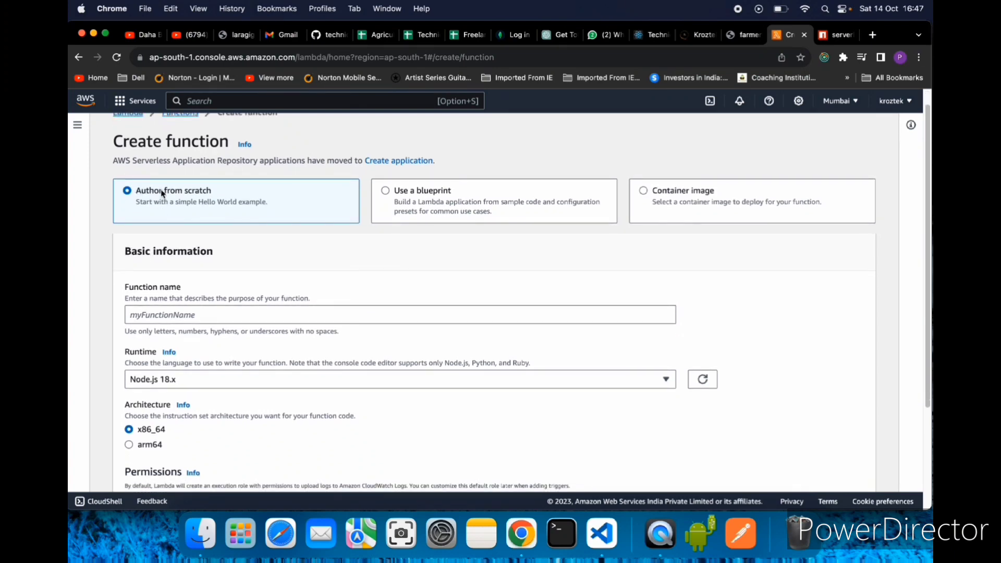
scroll(240, 317, "down", 1)
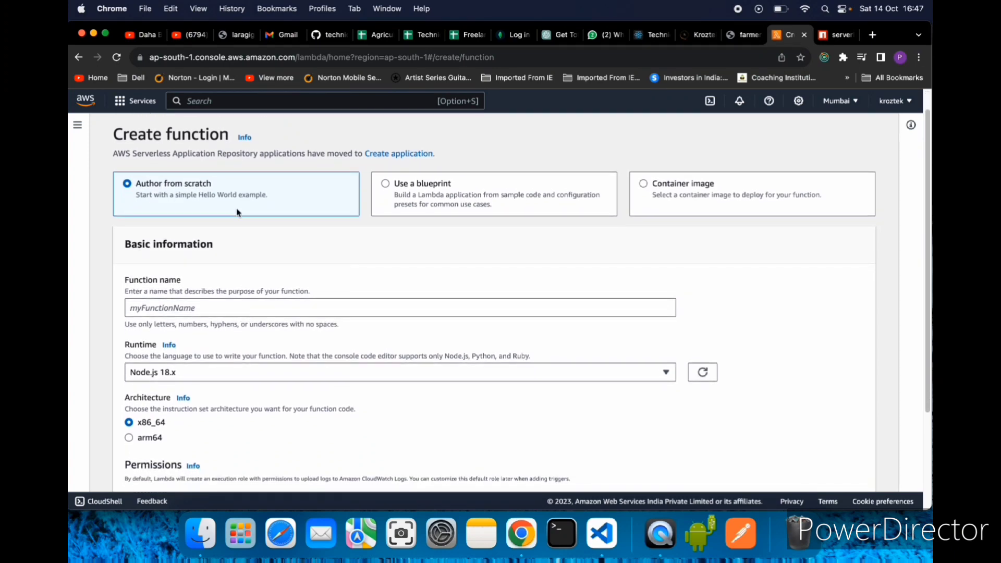
scroll(252, 295, "down", 2)
left_click(192, 277)
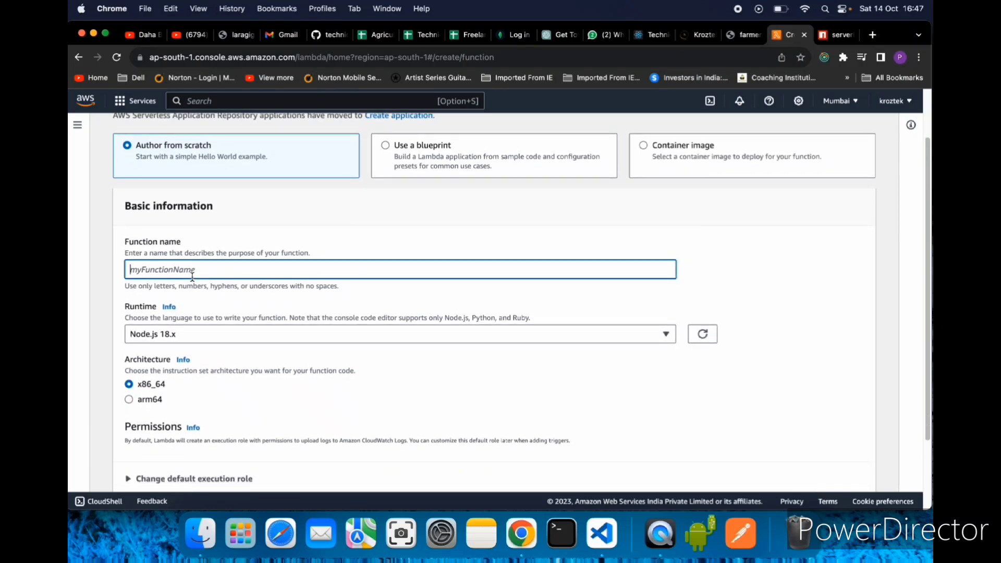
type("generateId")
left_click_drag(188, 268, 85, 261)
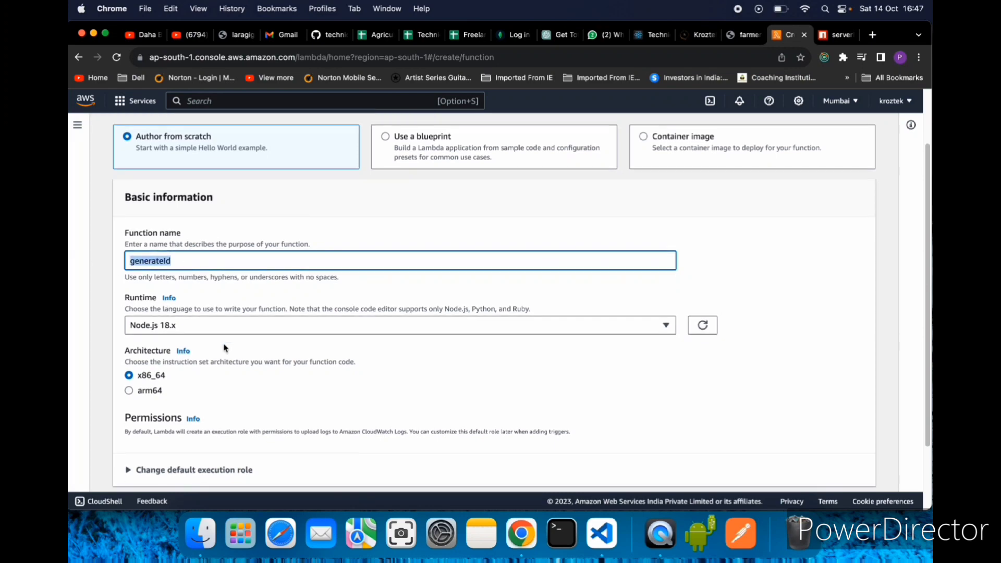
- Look through the available runtimes for the function, keeping Node.js 18.x
scroll(223, 346, "down", 2)
left_click(240, 284)
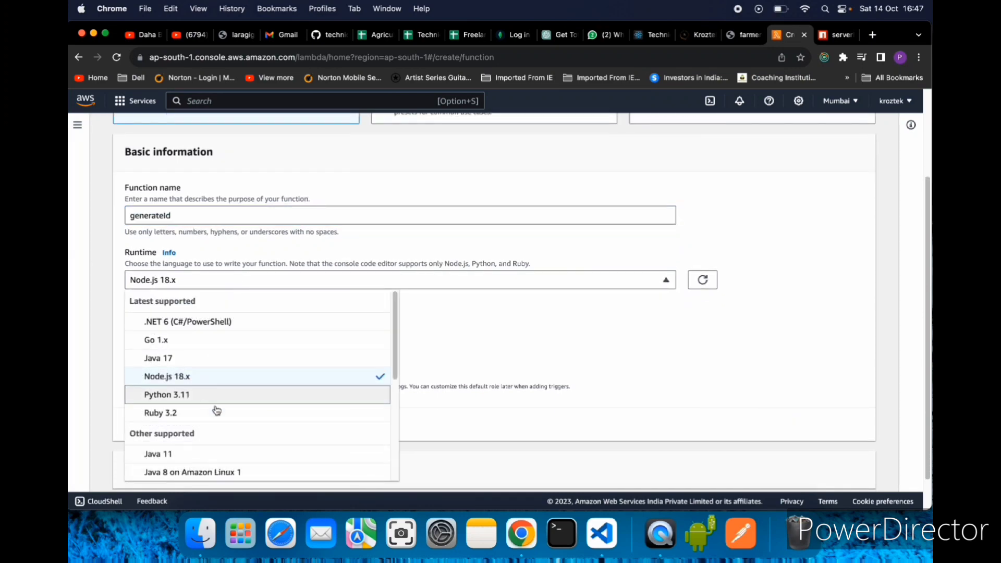
scroll(237, 426, "down", 5)
scroll(211, 370, "down", 2)
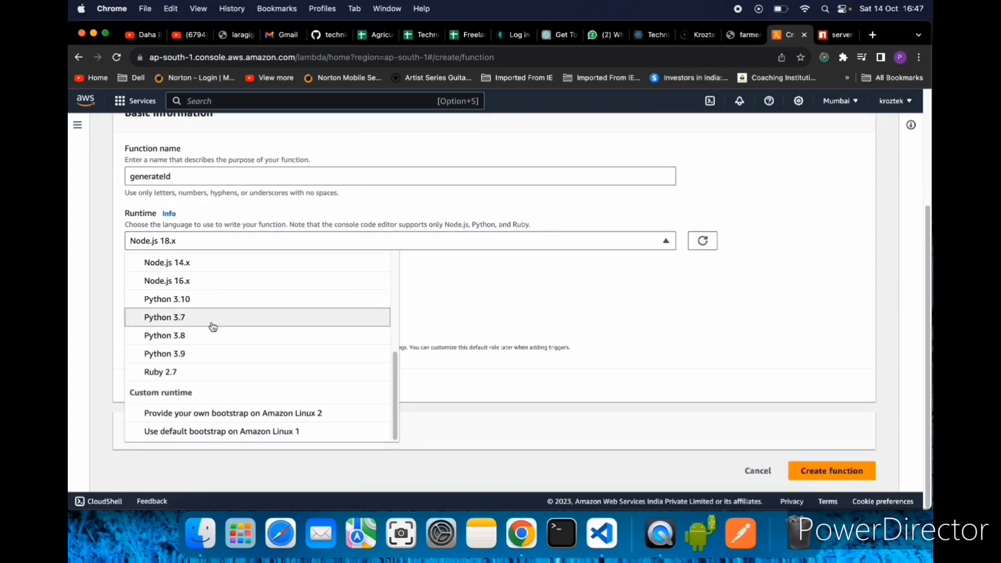
scroll(190, 386, "up", 6)
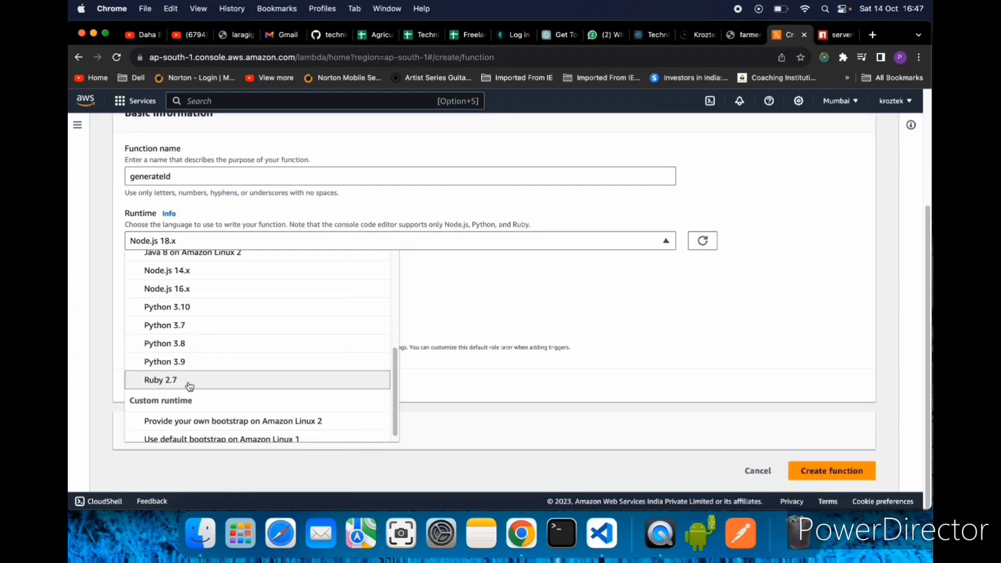
scroll(179, 318, "up", 3)
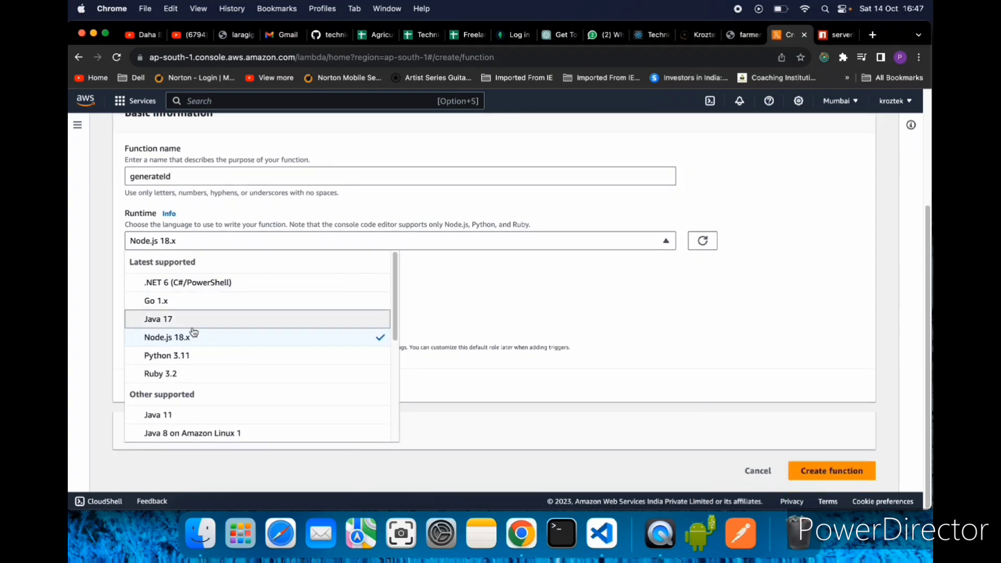
left_click(509, 298)
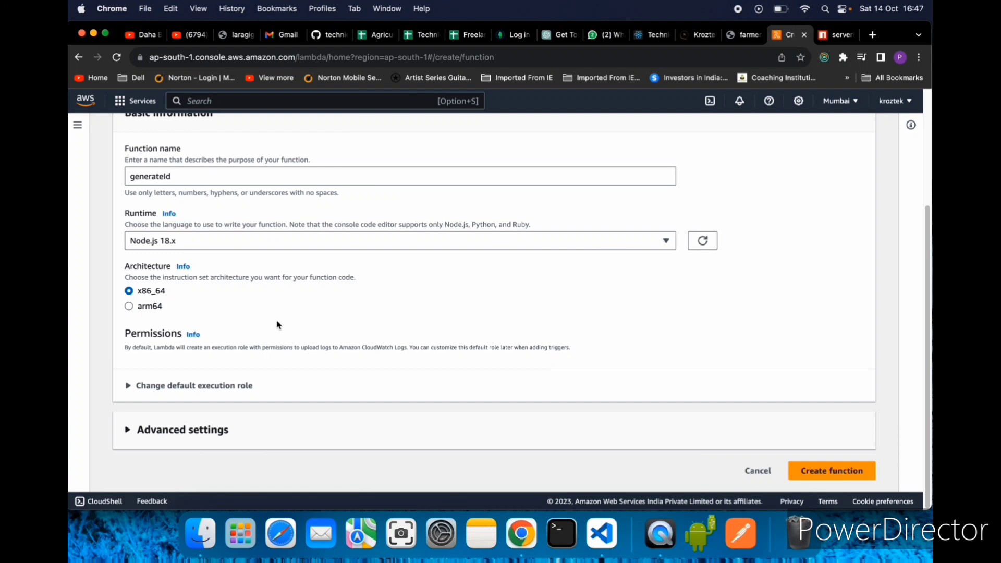
- Check the default execution role and advanced settings, keep the defaults, and create the generateId function
left_click(127, 385)
scroll(223, 394, "down", 3)
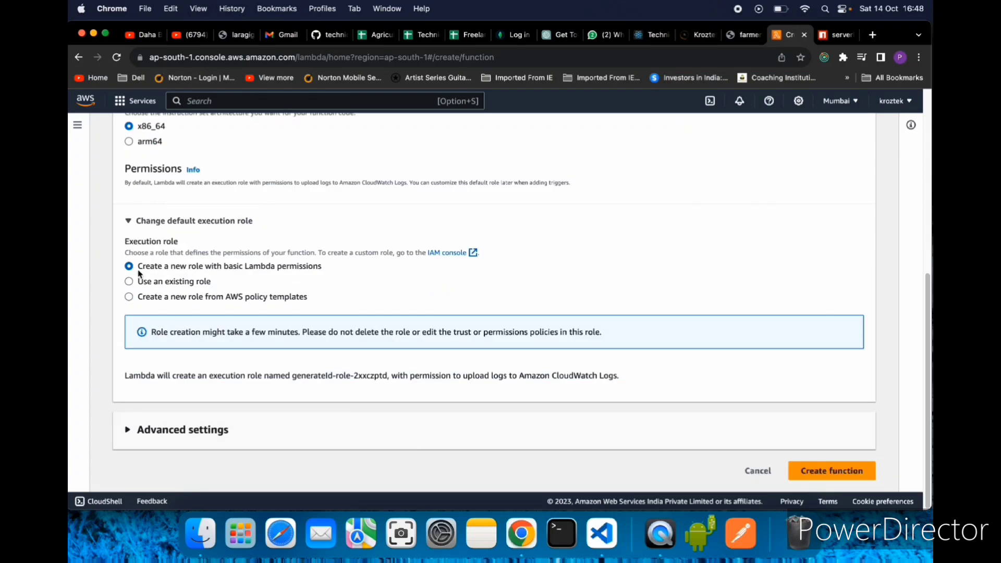
left_click(129, 221)
left_click(174, 430)
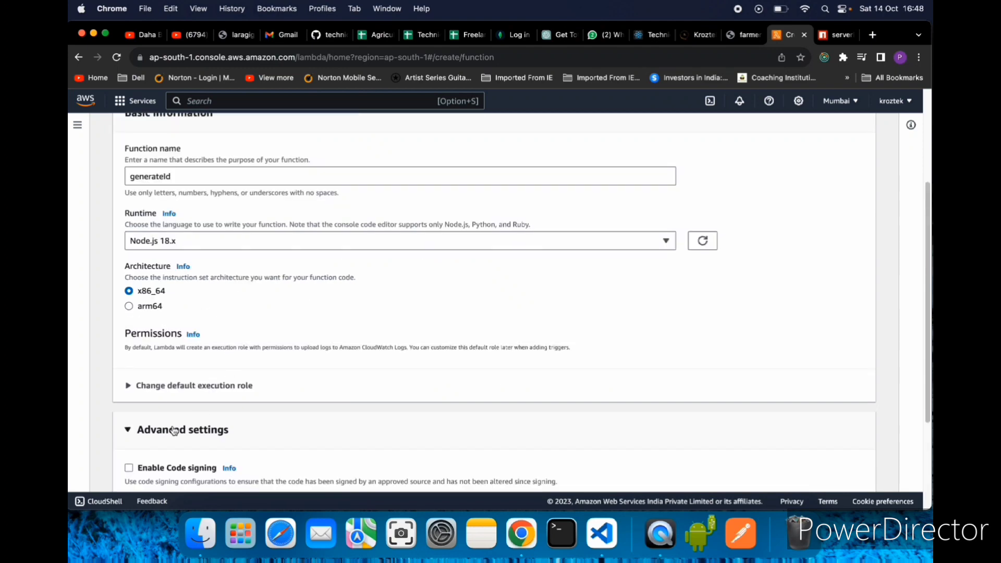
scroll(285, 372, "down", 3)
left_click(201, 282)
left_click(833, 471)
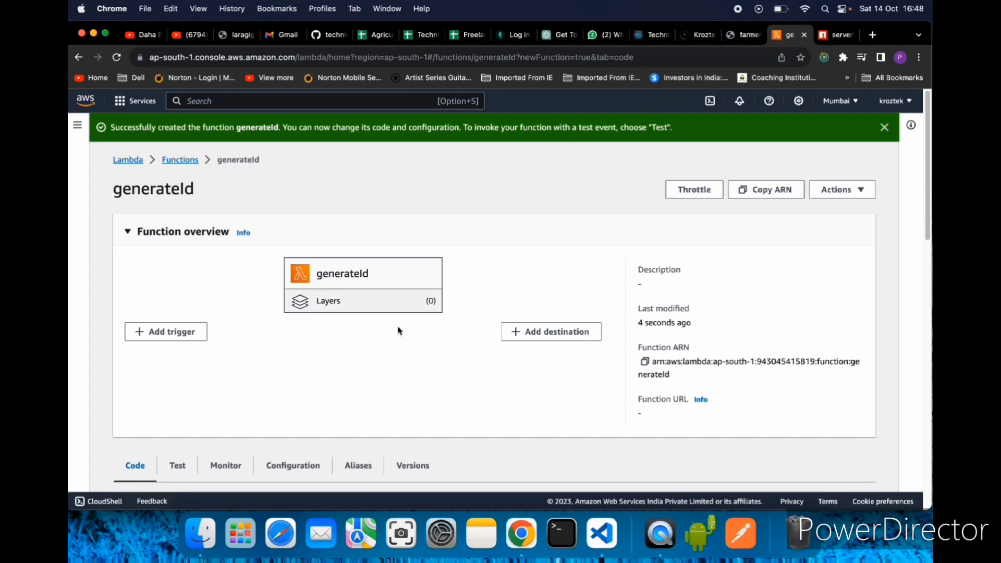
- Look over the generateId function's overview and its code source section with index.mjs
scroll(399, 331, "down", 5)
scroll(441, 342, "up", 5)
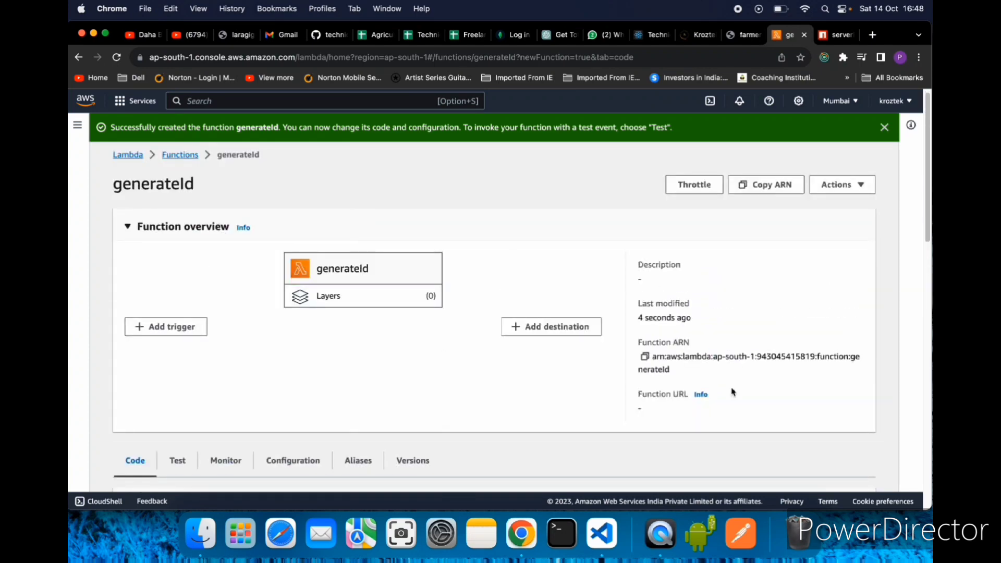
scroll(754, 417, "down", 5)
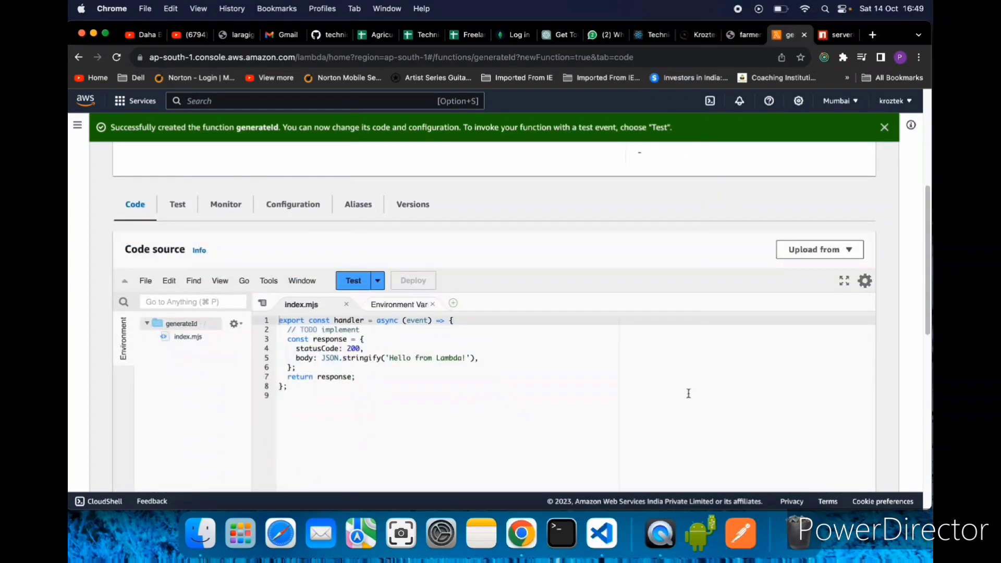
scroll(455, 347, "down", 1)
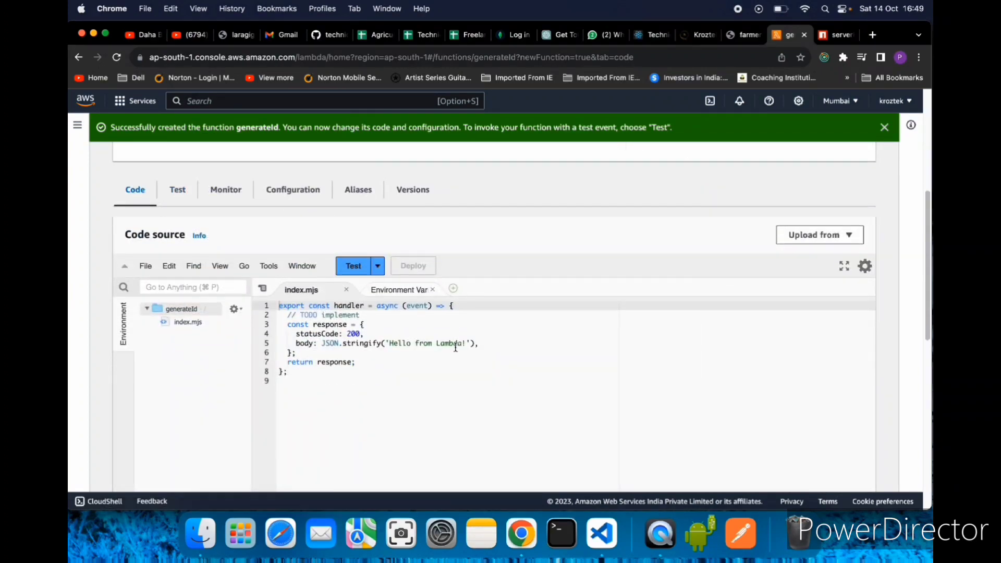
scroll(456, 347, "down", 2)
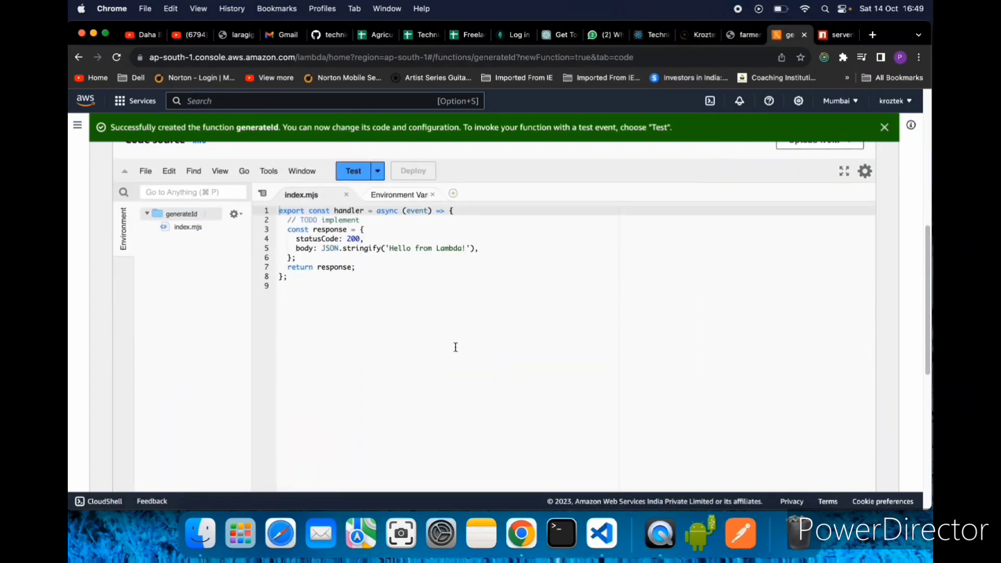
left_click(360, 334)
scroll(360, 334, "up", 2)
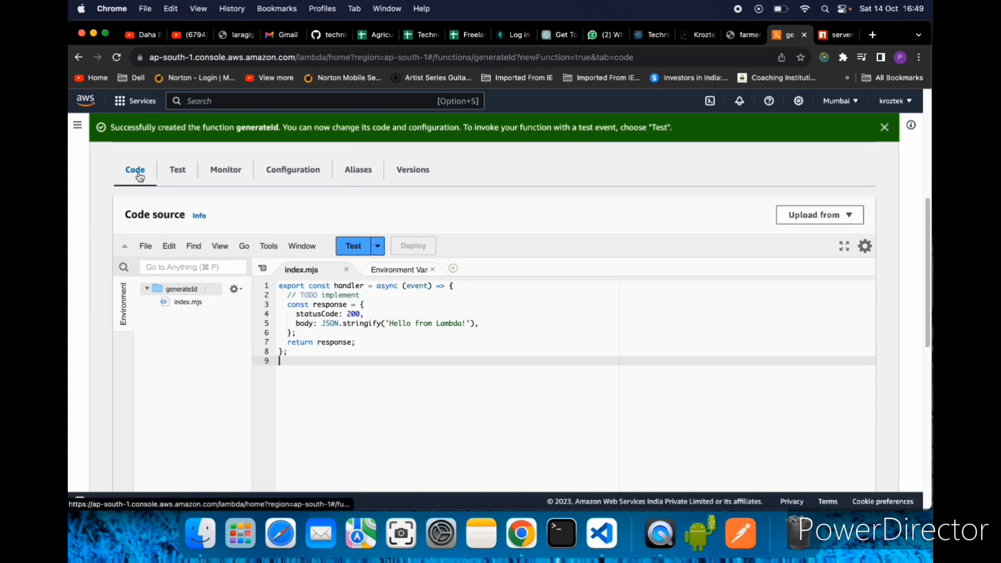
- Examine the default handler code in index.mjs, highlighting the whole function from the export line to its closing brace
left_click_drag(308, 368, 269, 285)
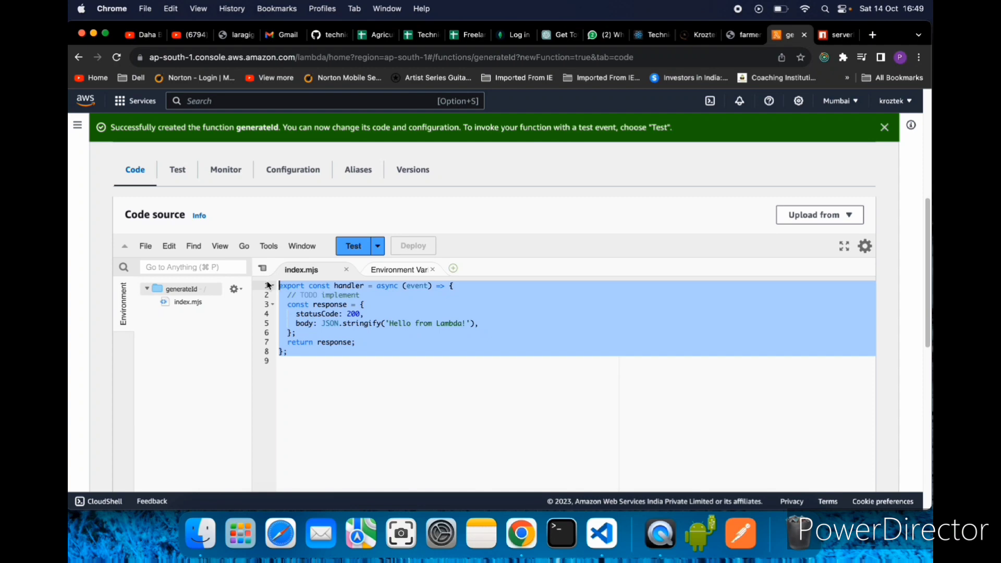
left_click(395, 380)
scroll(394, 380, "down", 1)
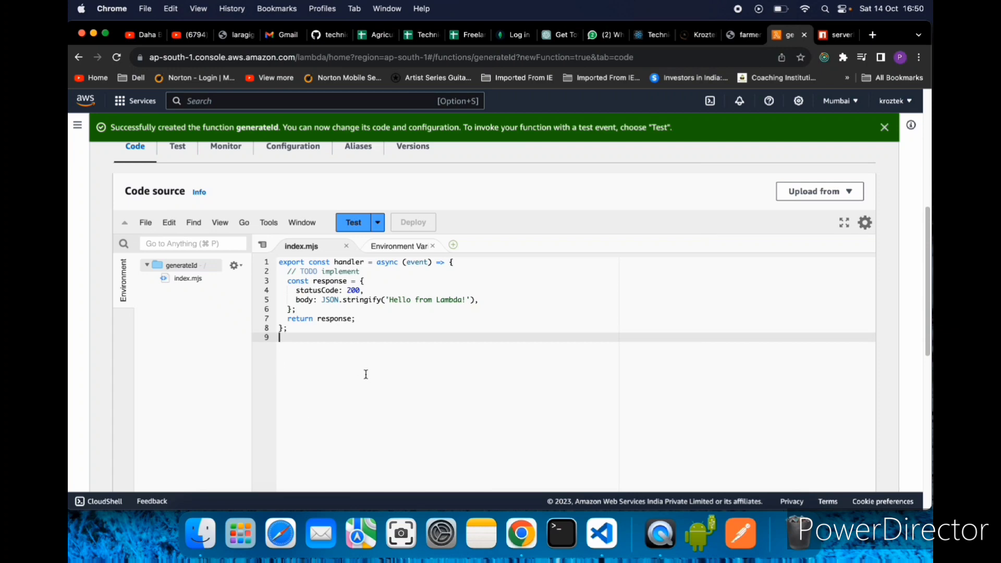
left_click_drag(309, 341, 272, 262)
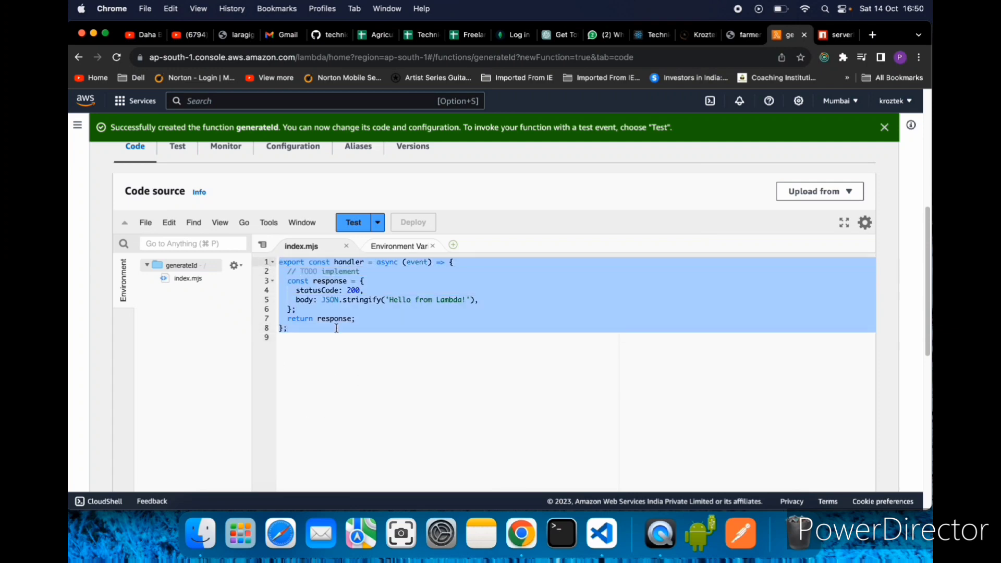
left_click(375, 373)
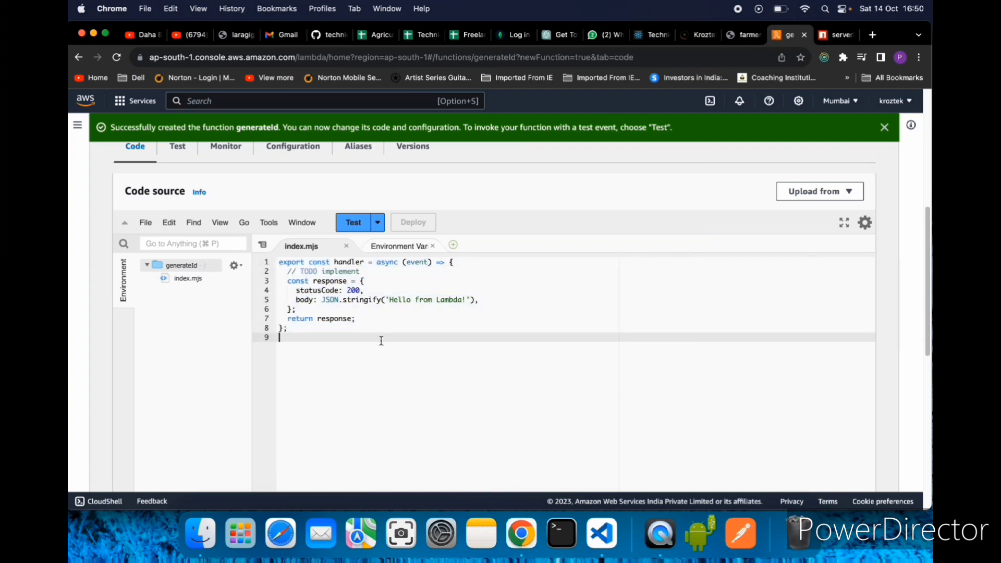
scroll(459, 354, "up", 1)
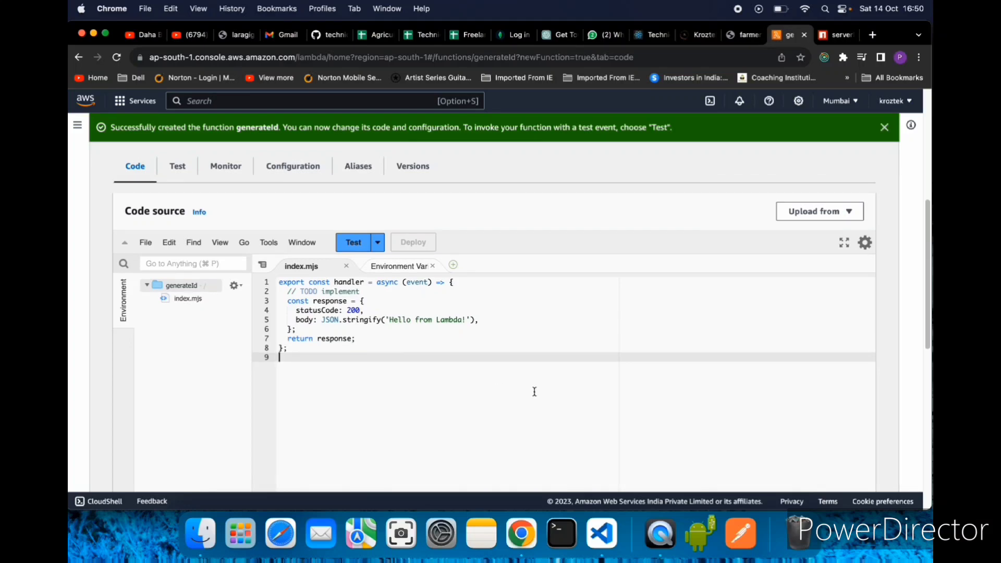
scroll(434, 425, "down", 1)
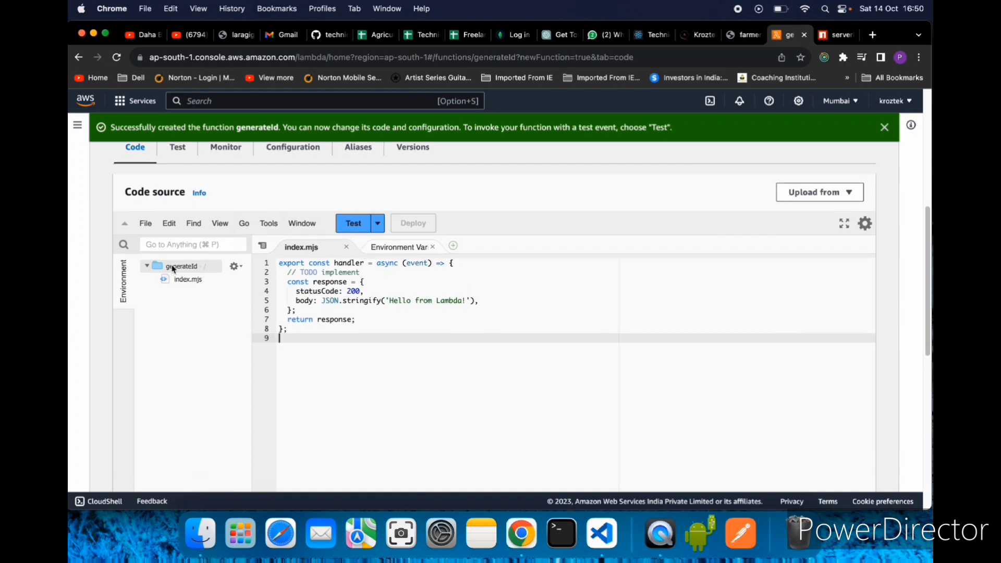
scroll(432, 349, "down", 5)
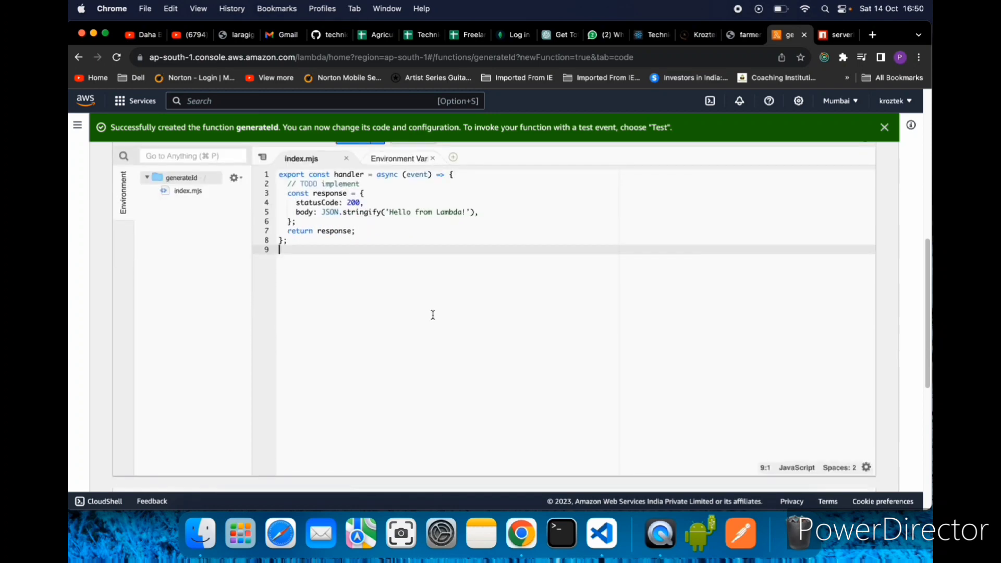
scroll(433, 315, "up", 4)
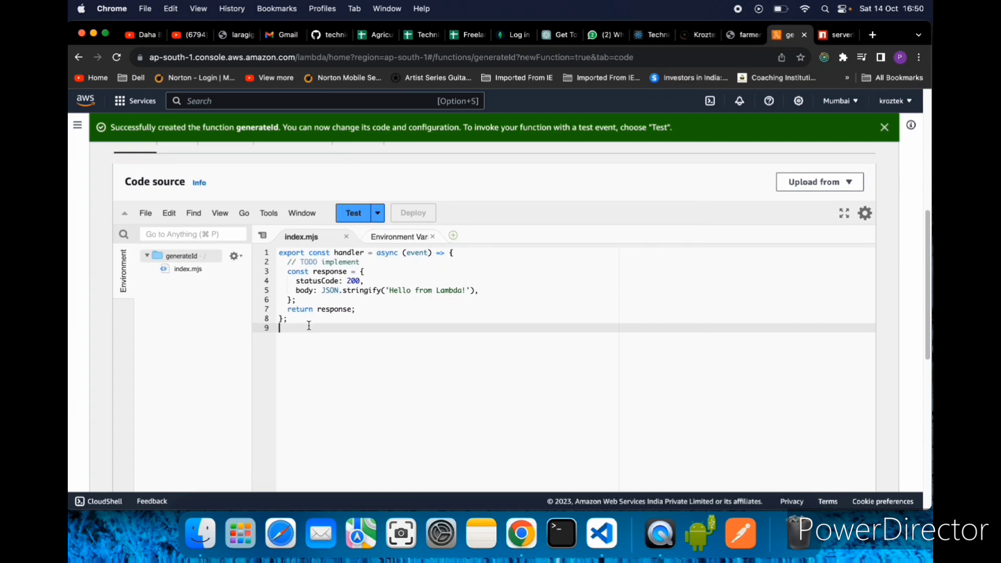
left_click_drag(309, 326, 274, 241)
left_click(520, 339)
left_click_drag(290, 319, 280, 238)
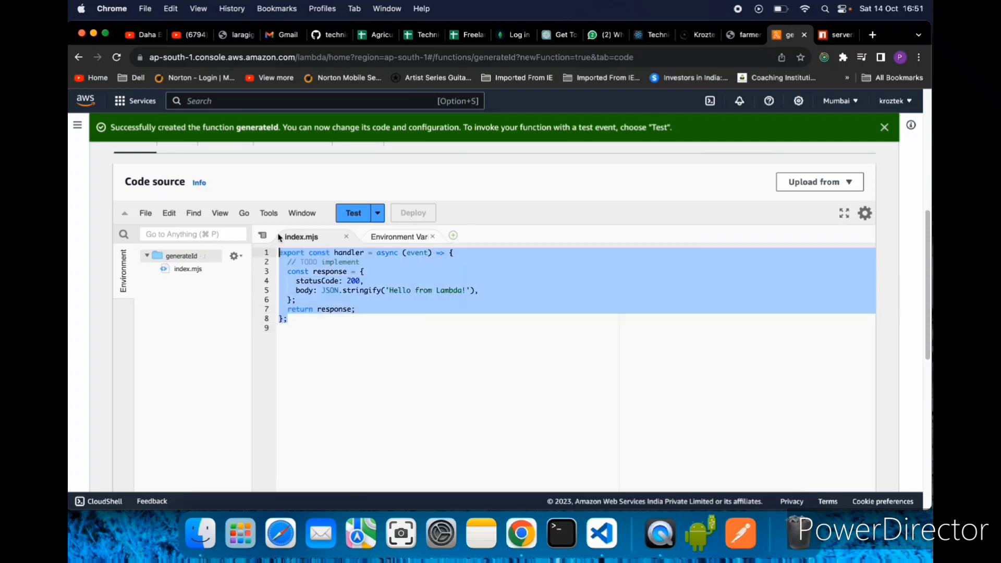
- Compare the exported handler name in index.mjs with the Handler entry in the function's runtime settings
left_click(329, 336)
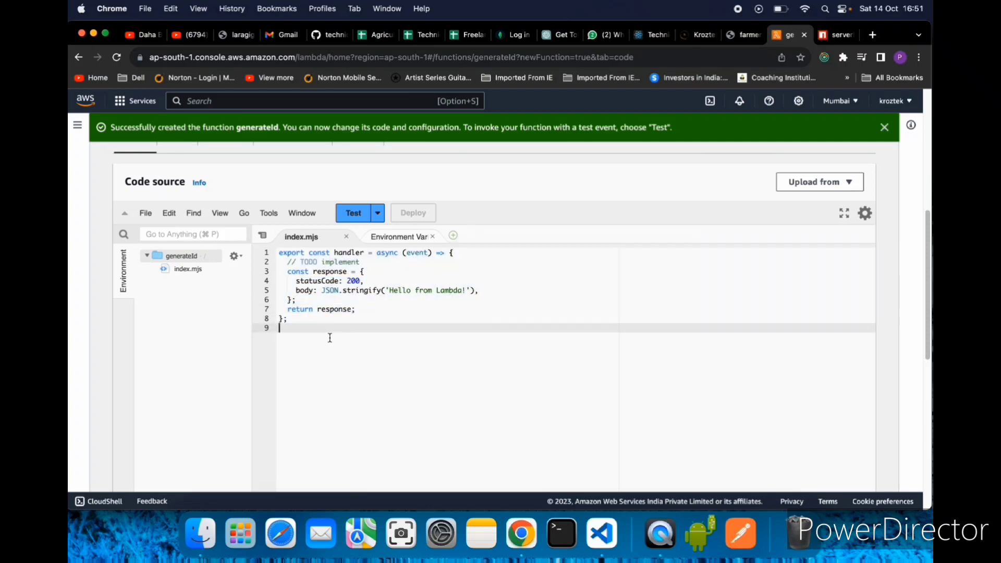
left_click(335, 254)
left_click_drag(334, 254, 366, 253)
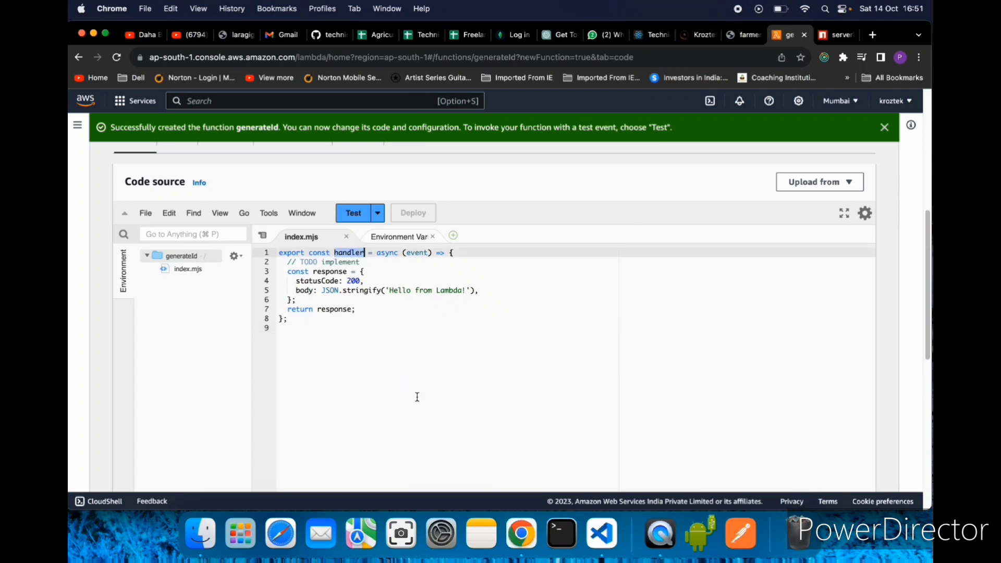
scroll(404, 402, "down", 10)
scroll(405, 401, "down", 4)
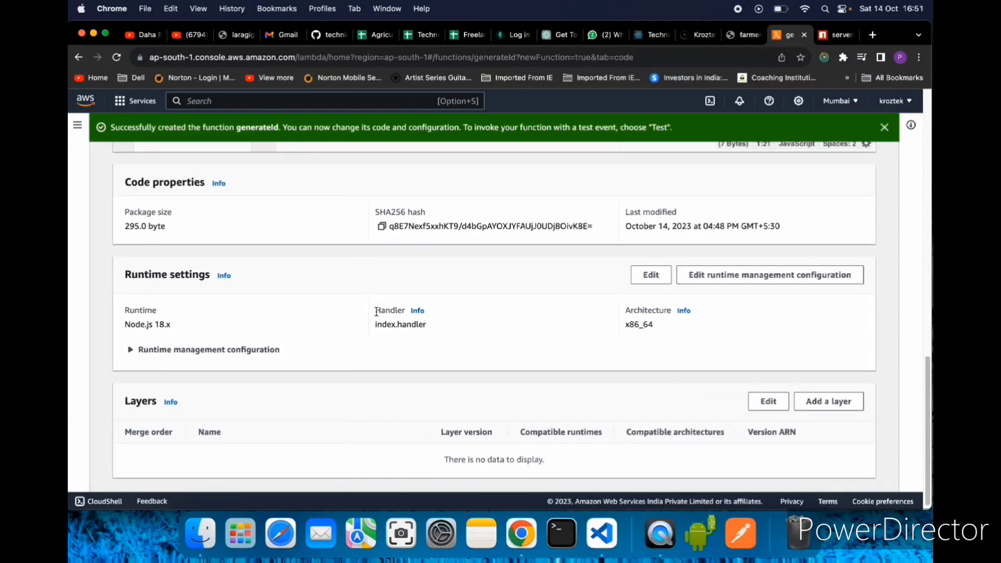
left_click_drag(373, 314, 447, 336)
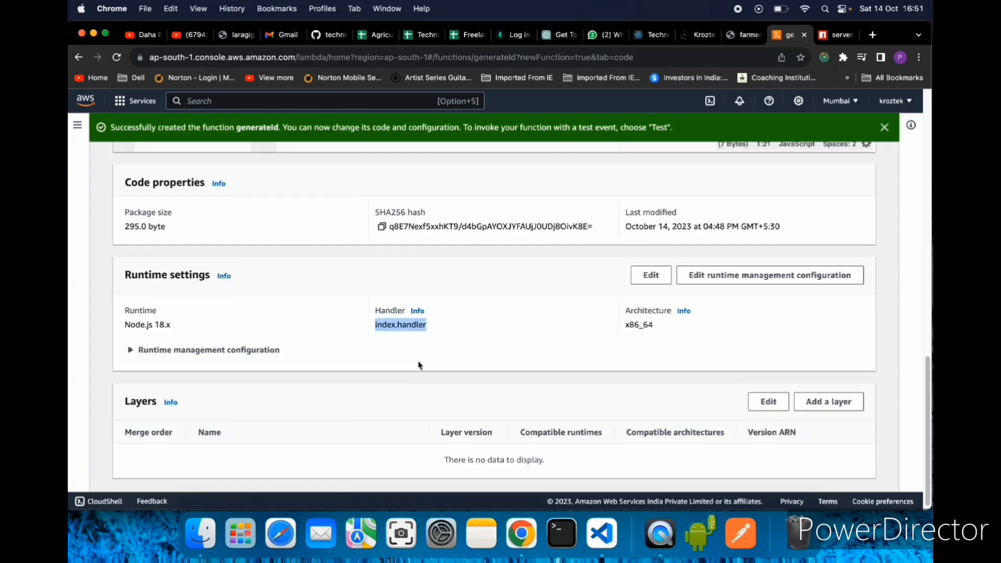
scroll(419, 364, "up", 5)
scroll(412, 354, "up", 1)
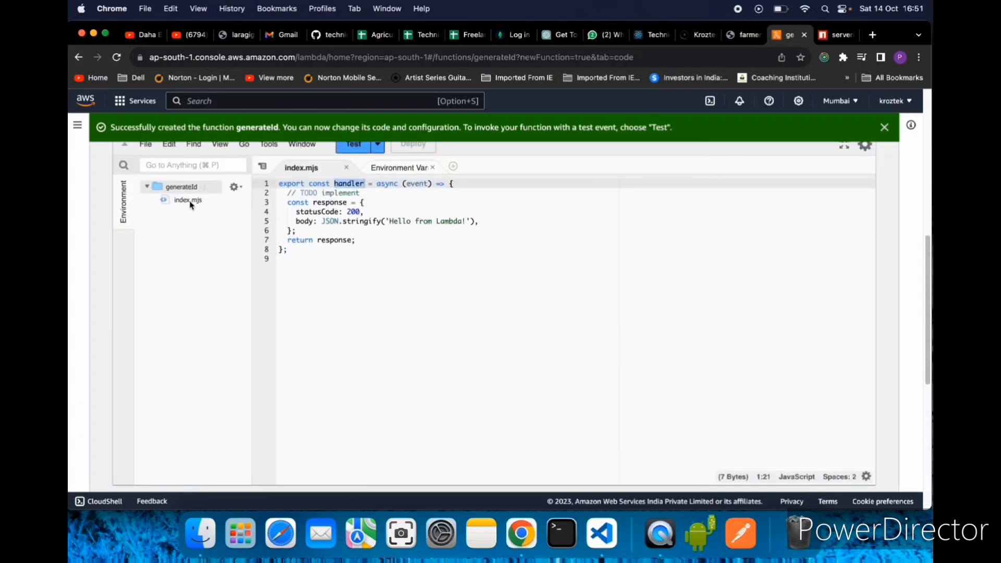
left_click(345, 289)
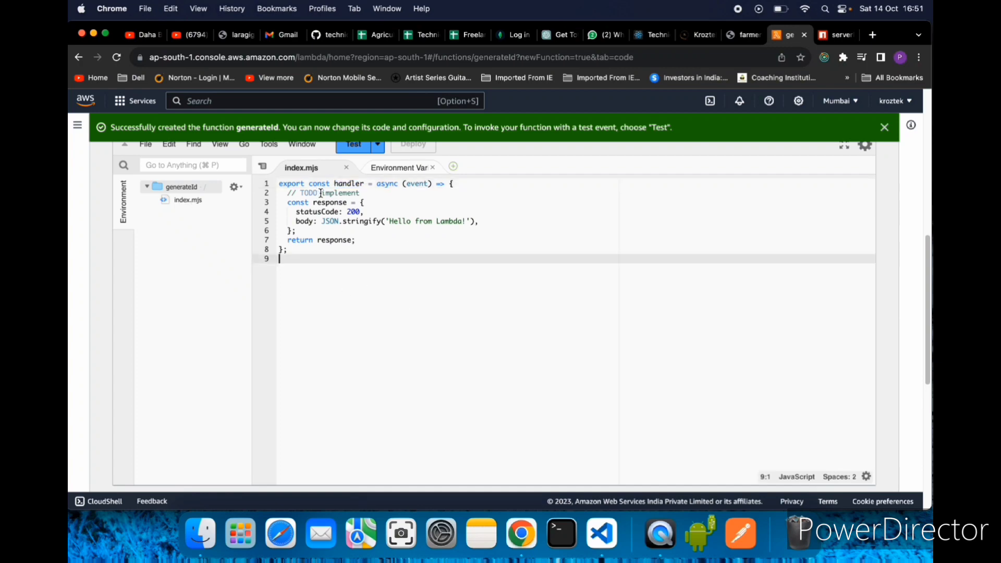
left_click(334, 186)
left_click_drag(334, 186, 364, 183)
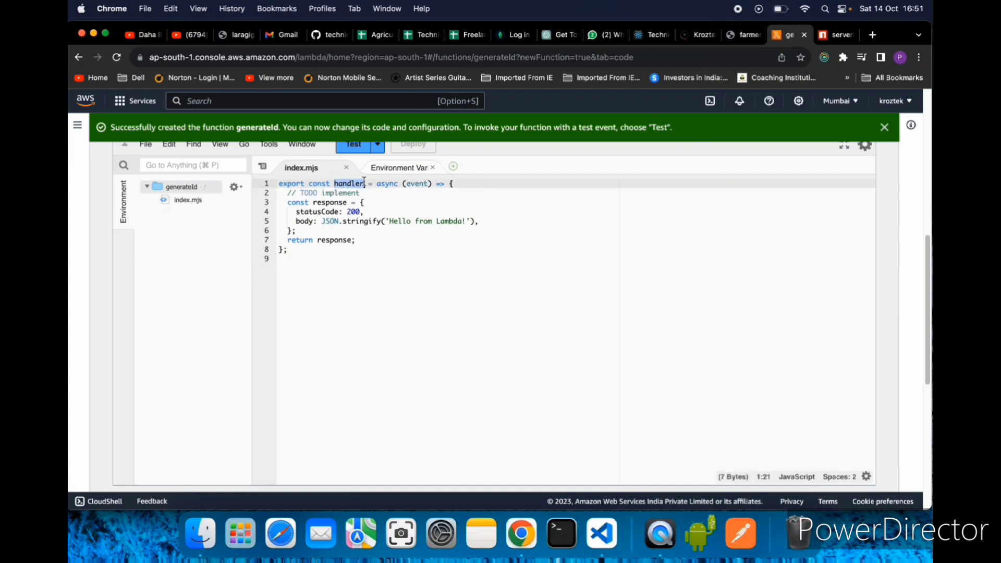
scroll(364, 185, "up", 3)
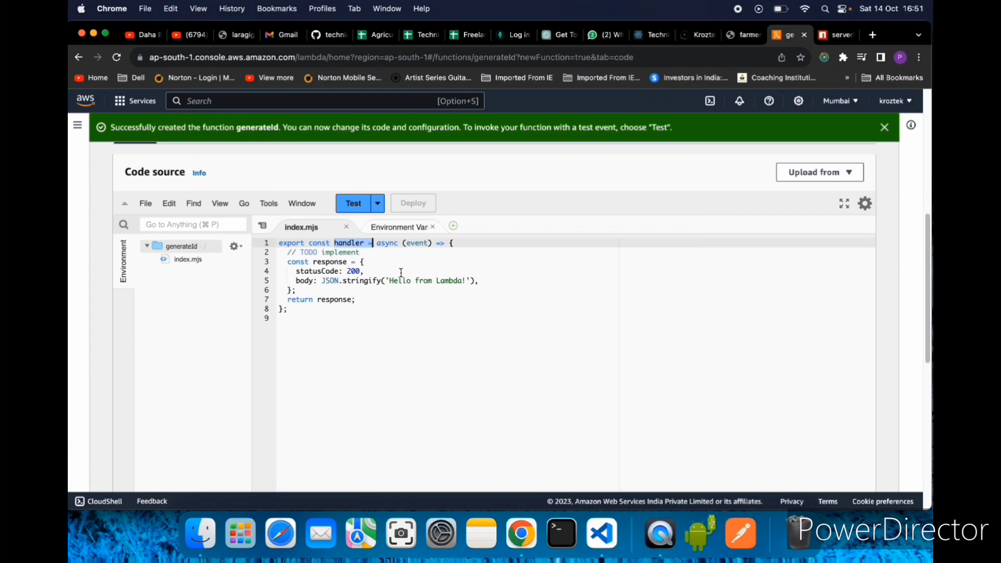
- Examine the handler function in index.mjs, highlighting the whole function and the body between its braces
left_click_drag(292, 309, 276, 245)
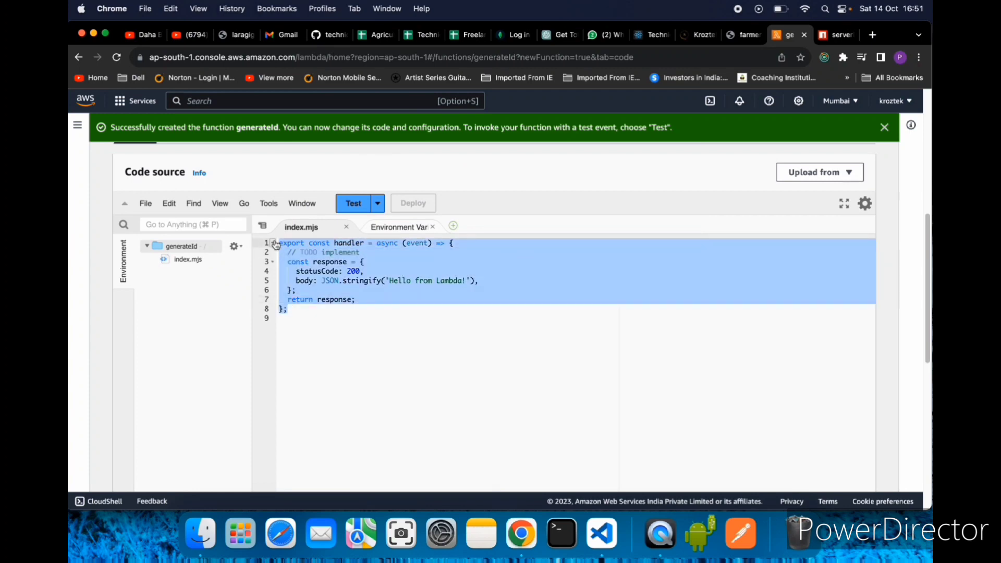
left_click(366, 321)
left_click_drag(368, 300, 259, 254)
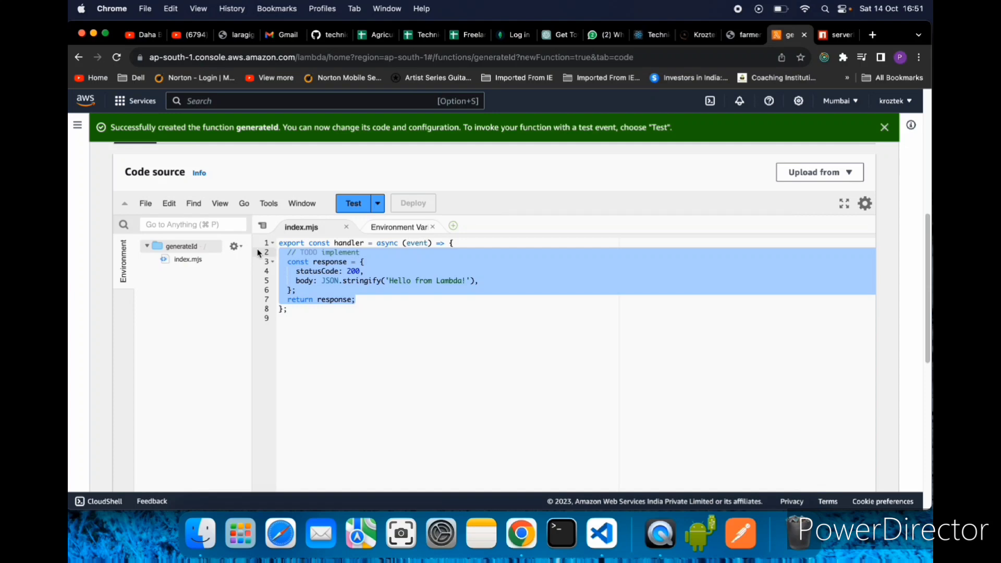
left_click(395, 292)
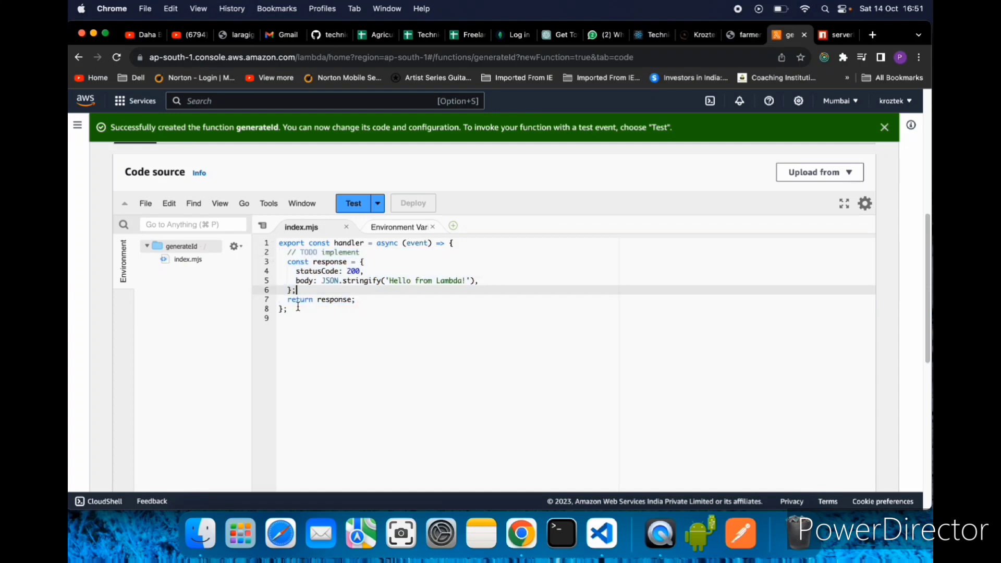
left_click_drag(302, 318, 268, 246)
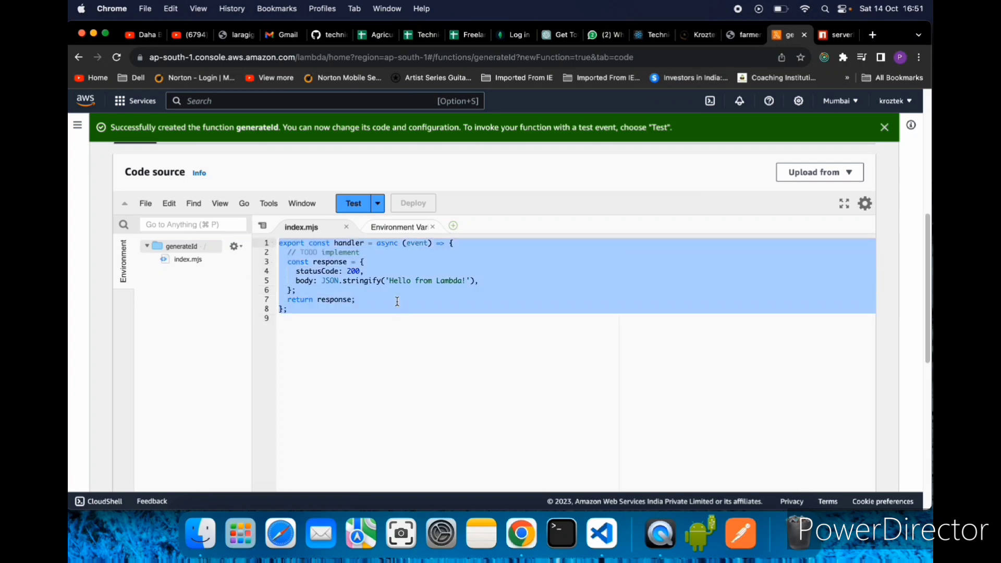
left_click(402, 338)
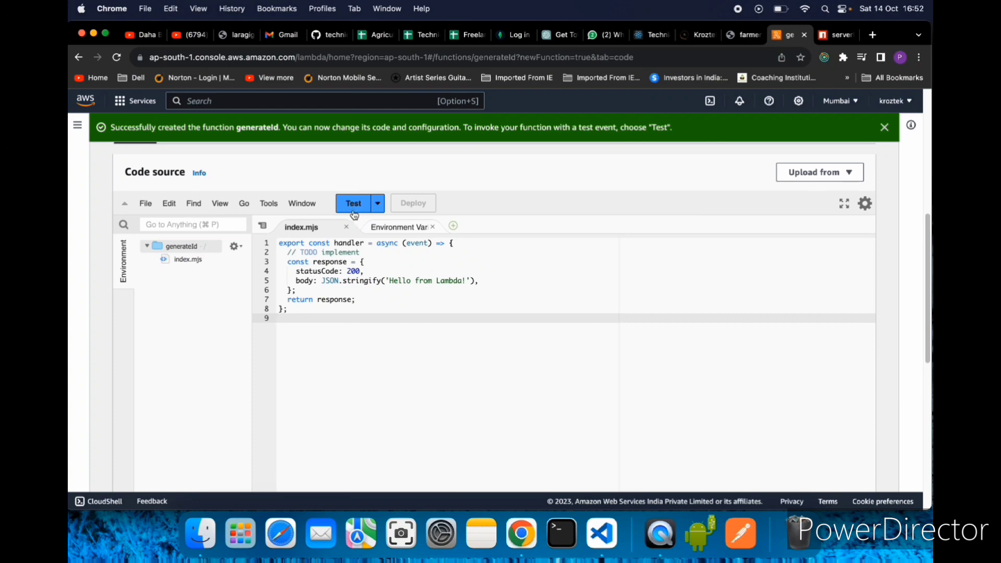
- Create and save a private test event named testGenerateId with the hello-world template
left_click(355, 210)
left_click(308, 285)
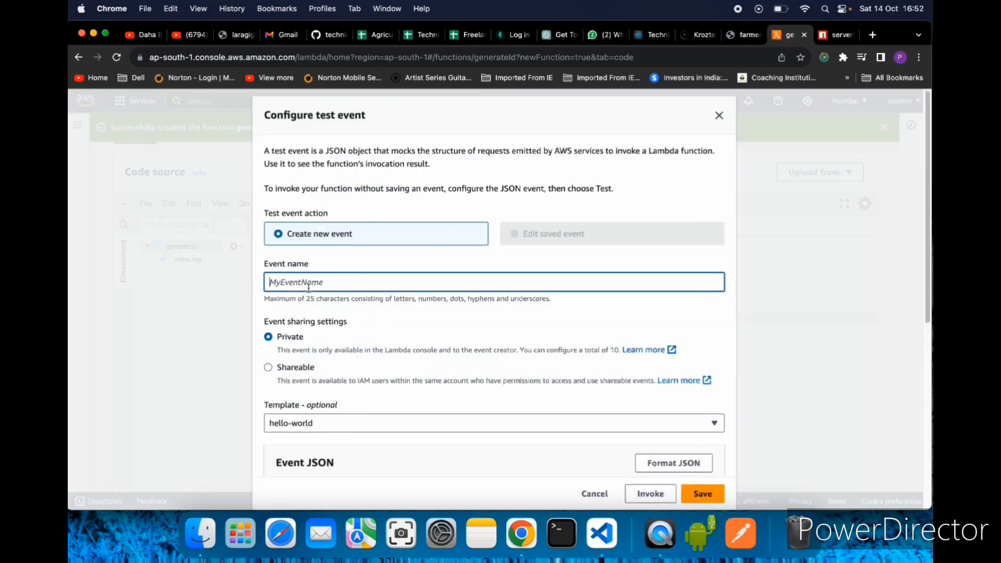
type("testGenerateId")
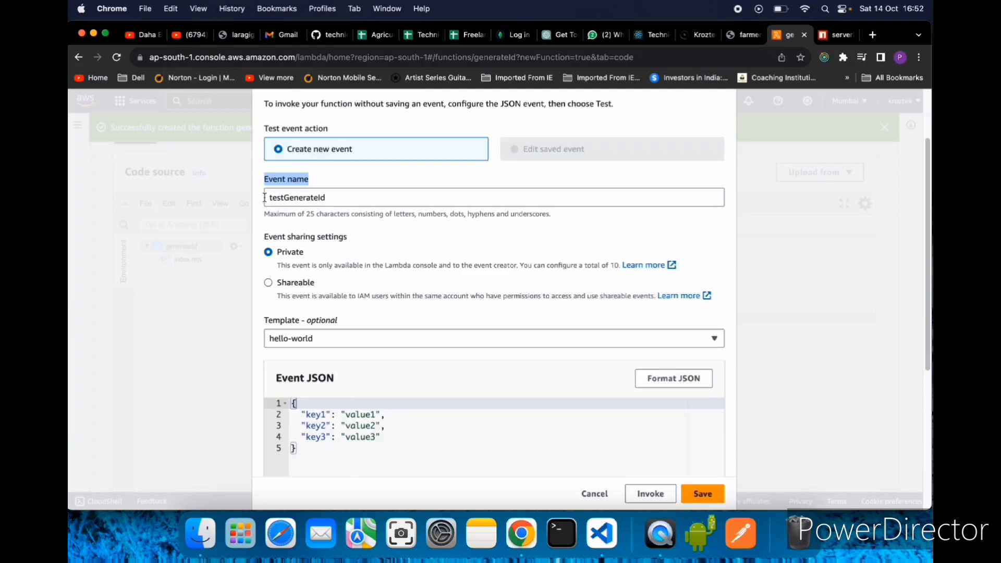
double_click(264, 198)
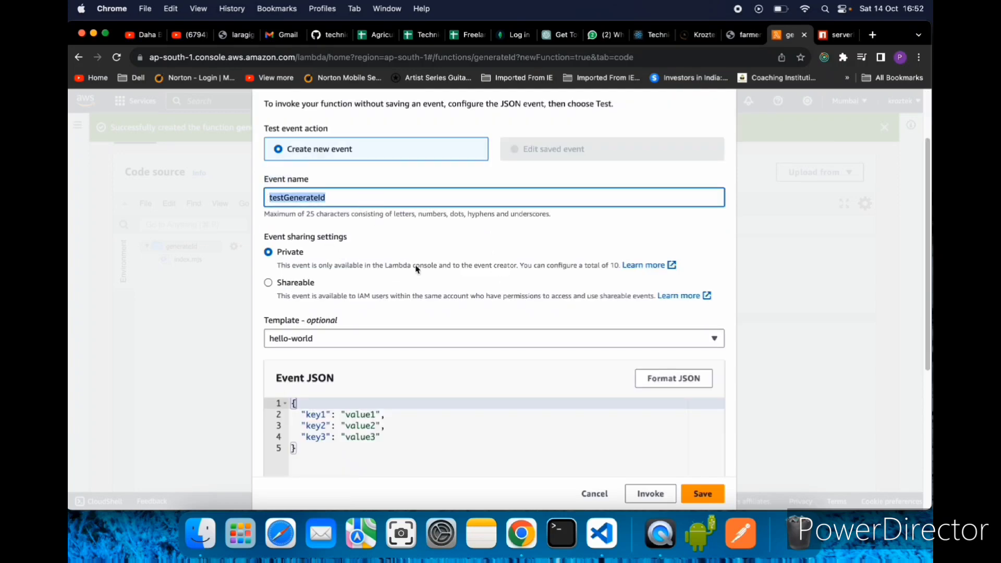
scroll(521, 344, "down", 5)
left_click(703, 494)
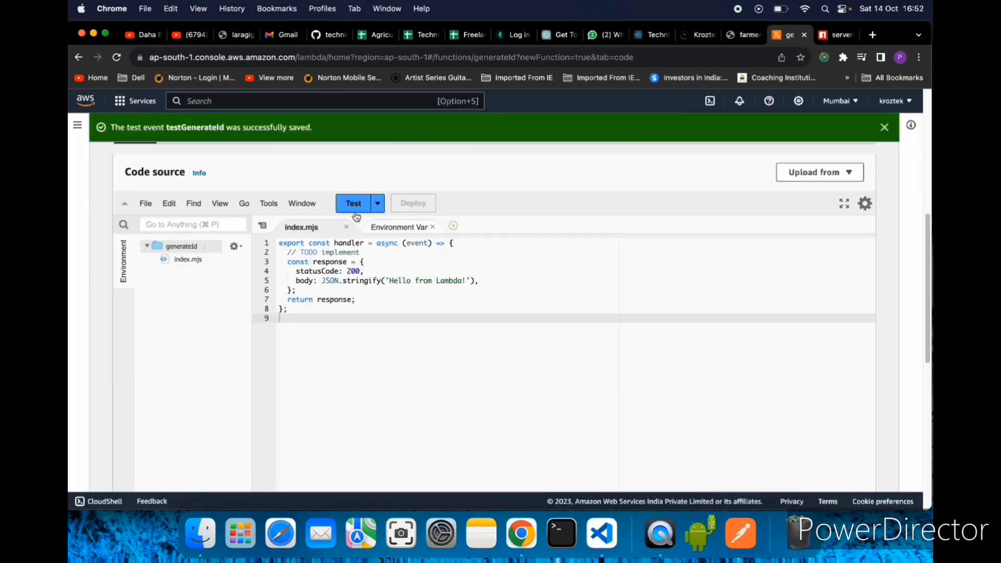
- Run the testGenerateId test event and review the event name, status code and body in the execution results
left_click(354, 207)
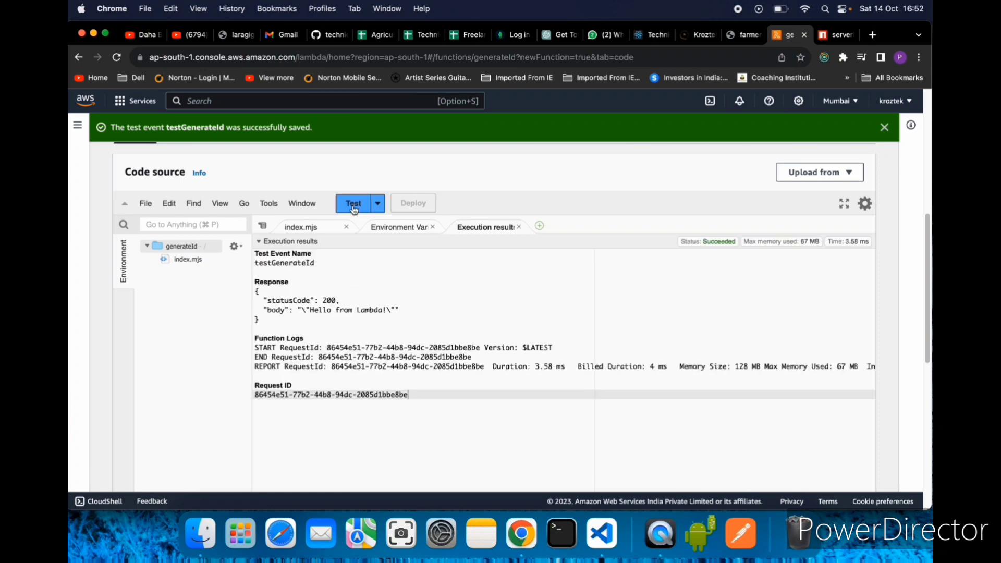
left_click(255, 257)
left_click_drag(255, 263, 336, 261)
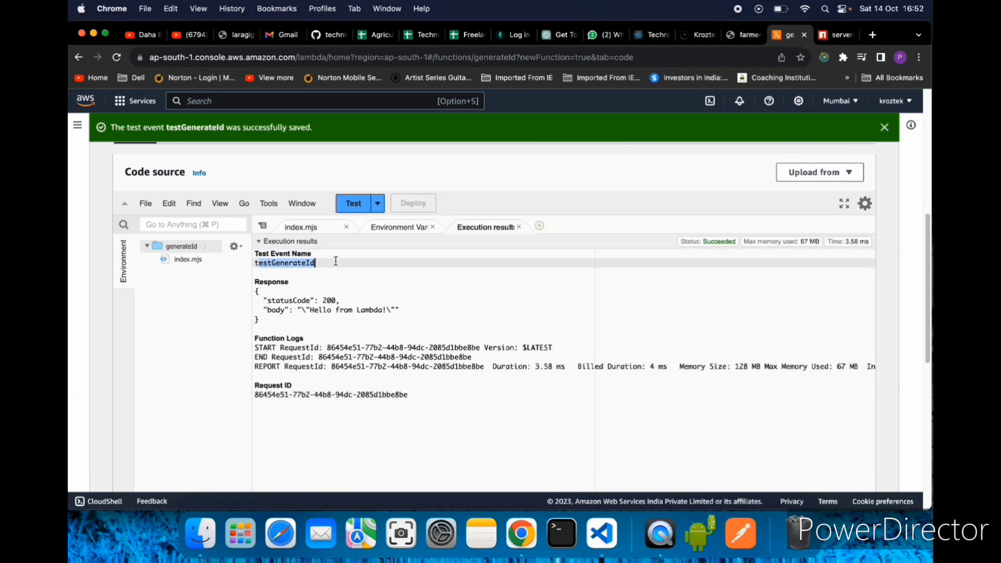
left_click_drag(256, 291, 364, 295)
left_click(329, 333)
left_click_drag(266, 311, 425, 308)
left_click(477, 334)
- Return to index.mjs and examine the response object's statusCode and body lines and the return statement
left_click(303, 231)
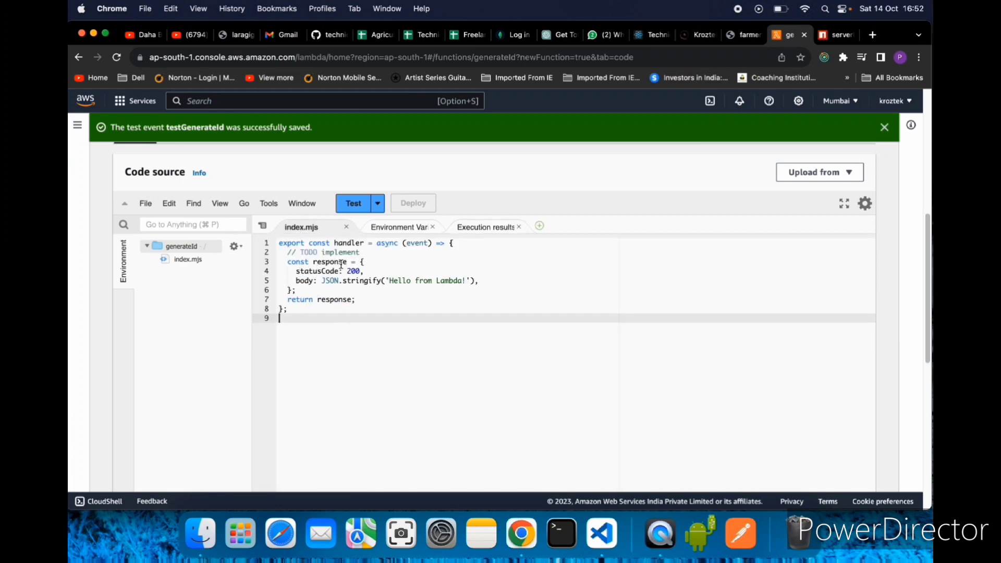
left_click(359, 262)
left_click_drag(345, 288, 341, 295)
left_click(359, 301)
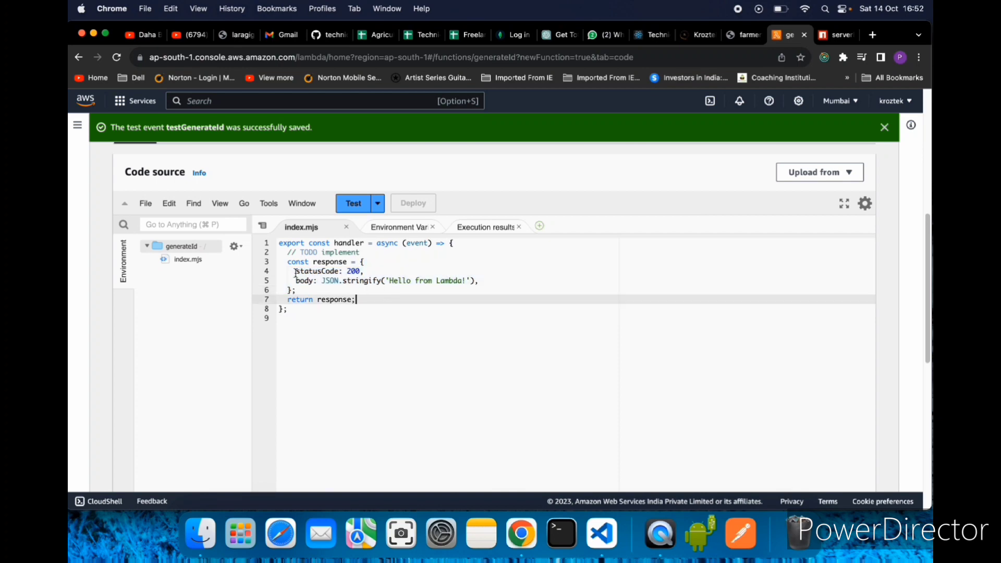
left_click_drag(296, 273, 405, 265)
left_click_drag(288, 281, 491, 278)
left_click_drag(359, 305, 277, 300)
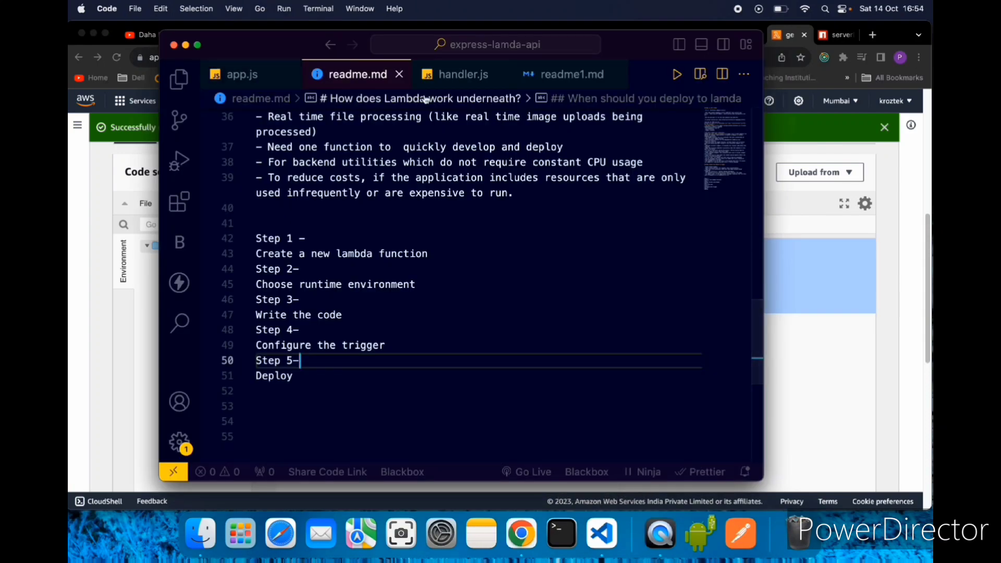
- Open handler.js full screen in VS Code and examine the event argument and the name and number query string parameters
left_click(464, 74)
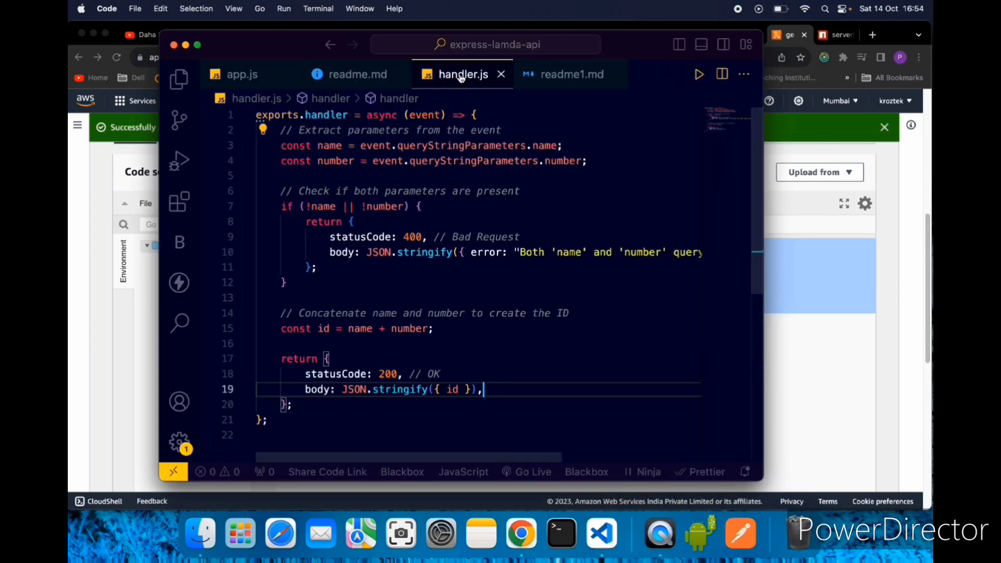
left_click(197, 46)
left_click(598, 165)
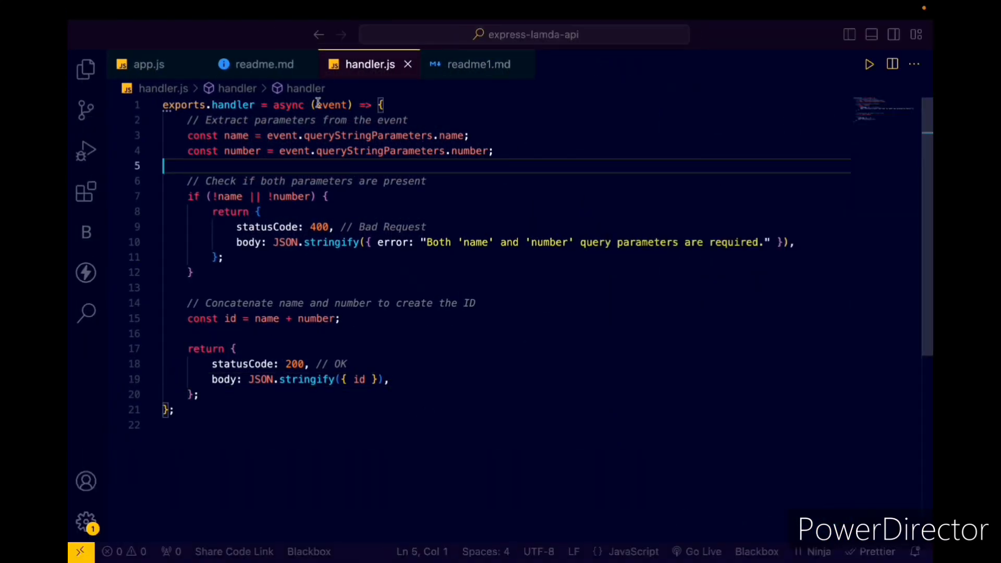
left_click_drag(315, 105, 349, 106)
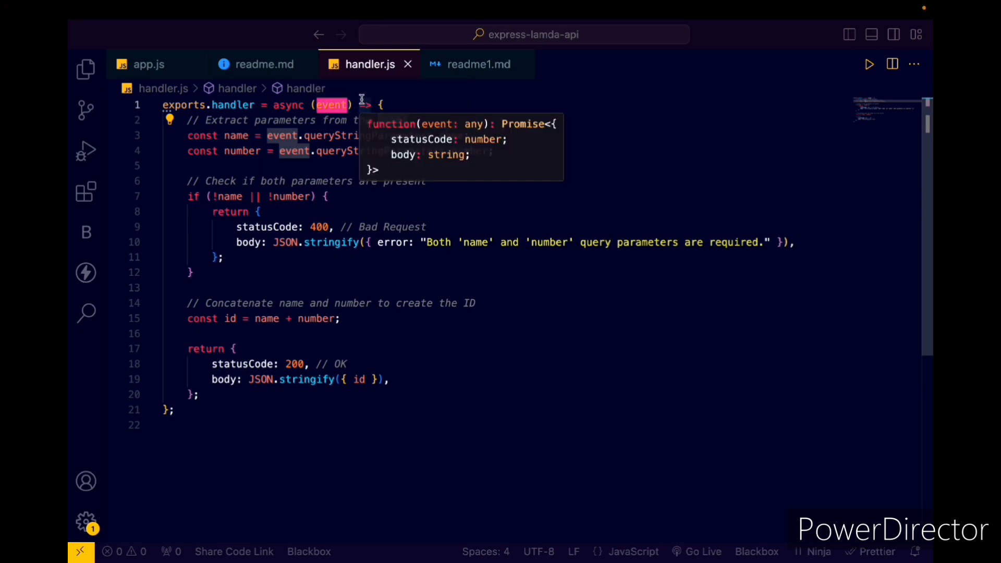
left_click(342, 181)
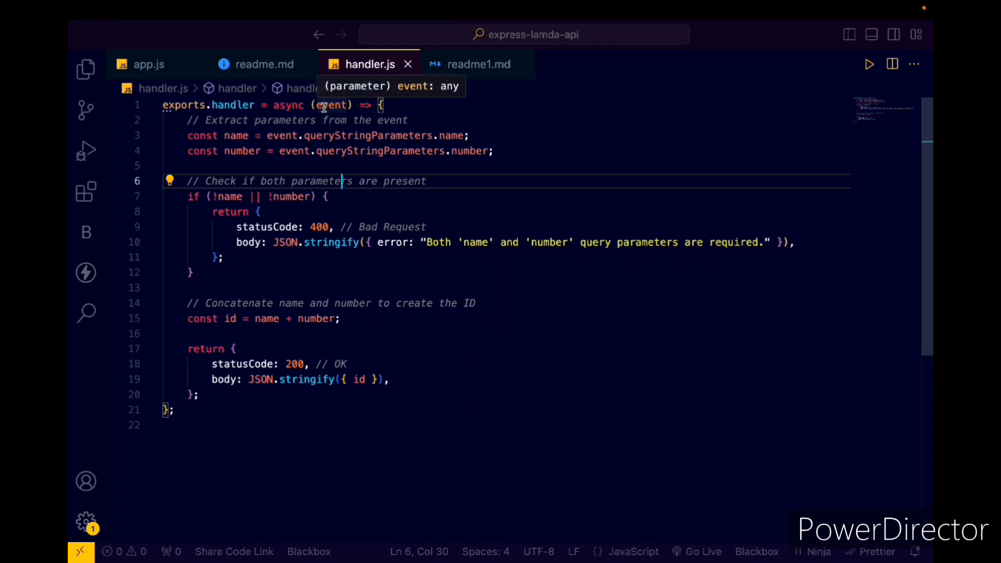
left_click_drag(305, 135, 489, 151)
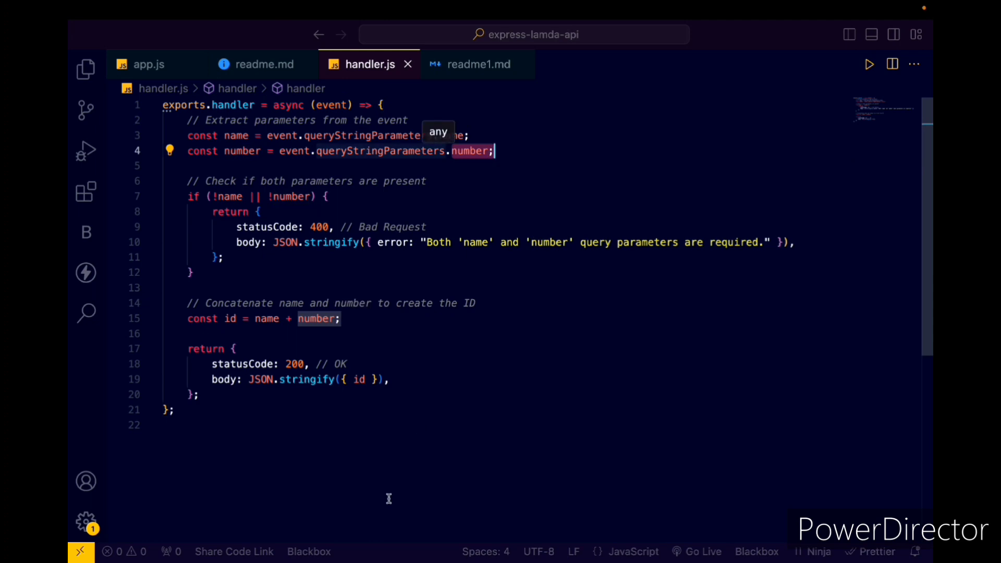
- Add the example request api?name=abcd&number=123 below the handler in handler.js and turn it into a comment
left_click(343, 447)
key("Return")
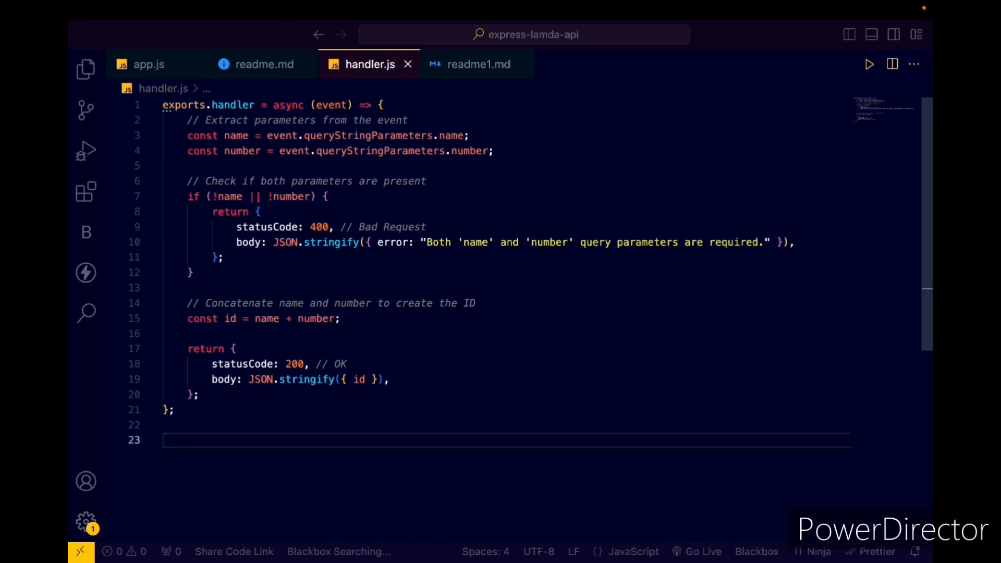
type("api?")
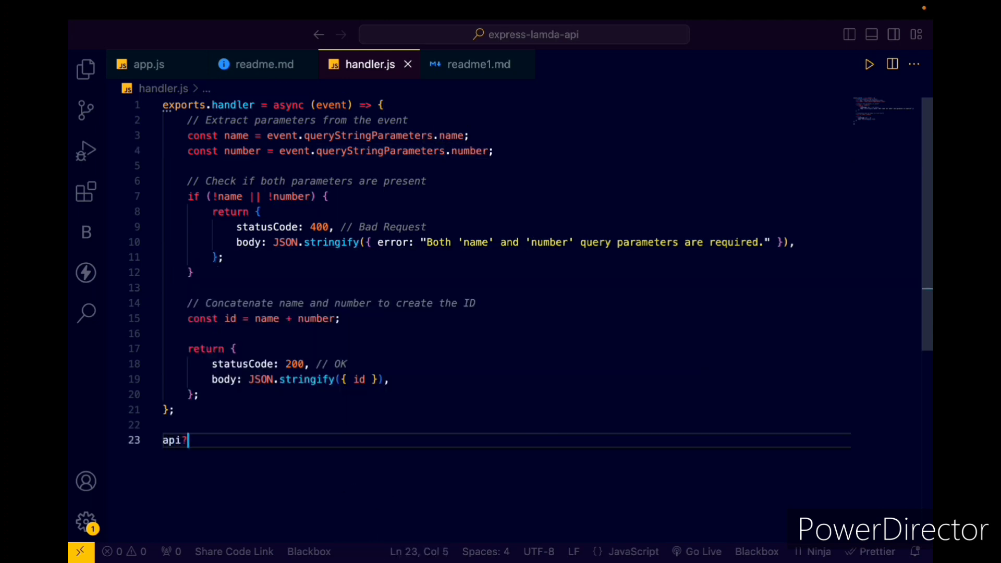
type("name=")
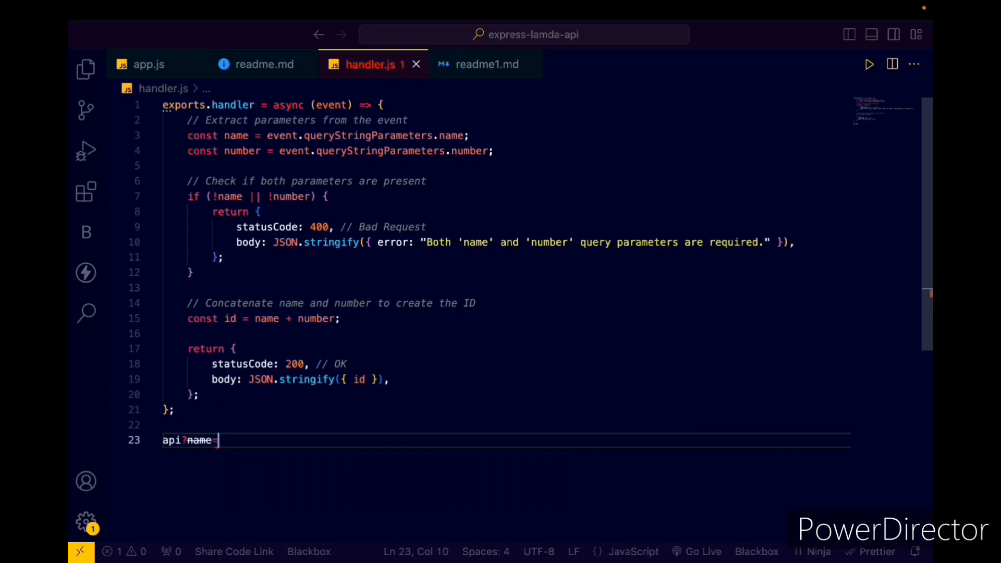
type("abcd")
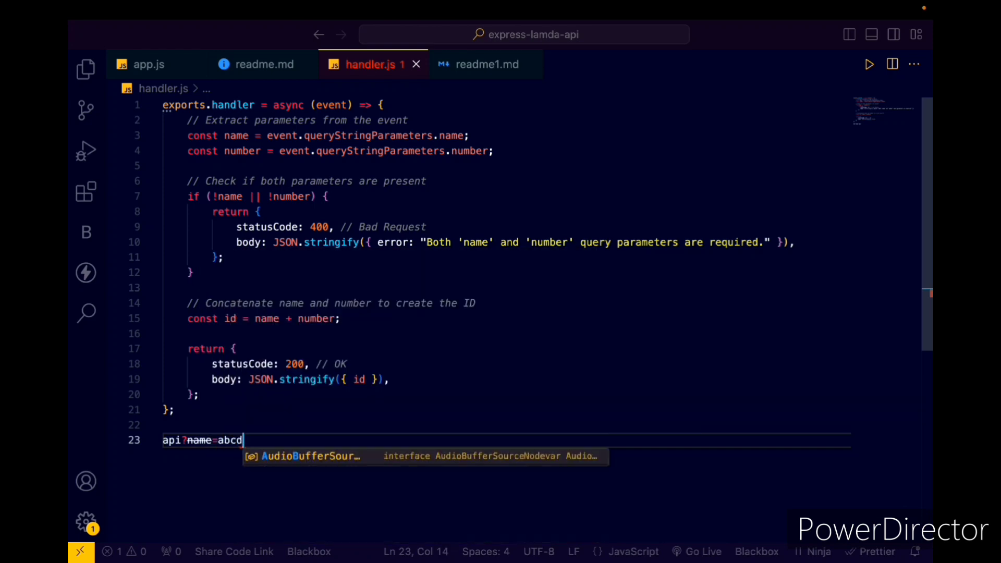
type("&")
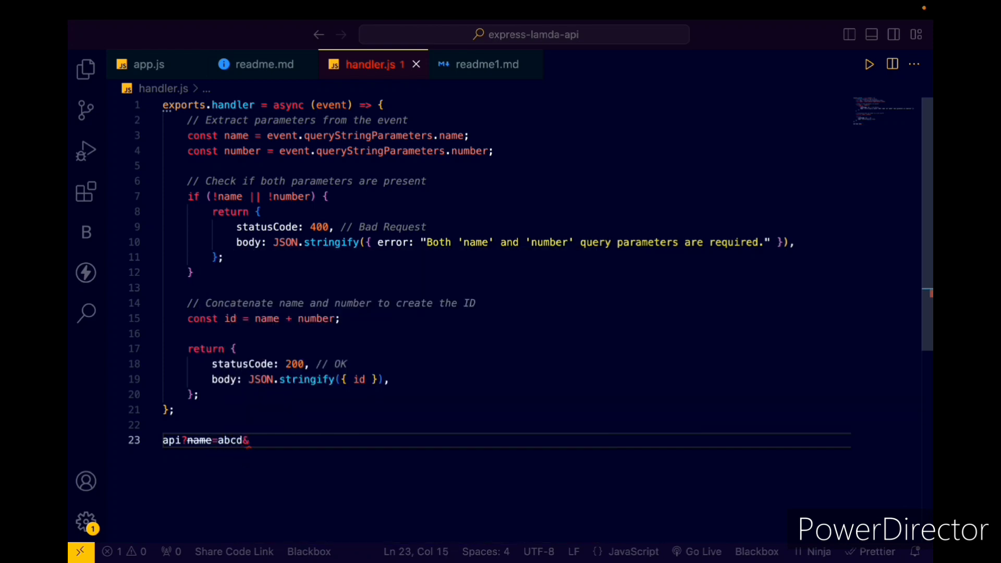
type("number=123")
left_click_drag(322, 441, 145, 443)
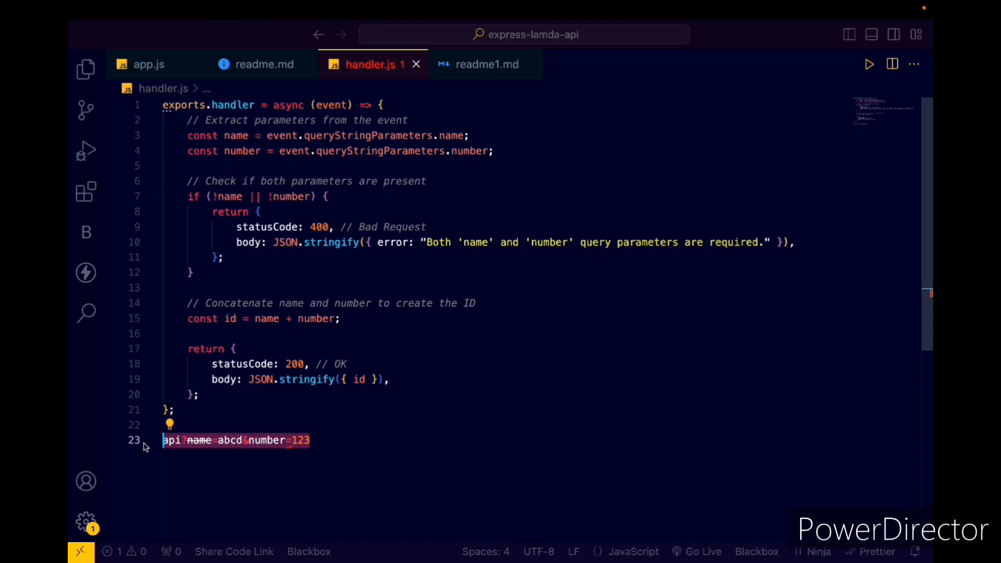
key("ctrl+slash")
- Examine how the name constant is read from event.queryStringParameters in handler.js
left_click(261, 135)
left_click_drag(307, 137, 432, 136)
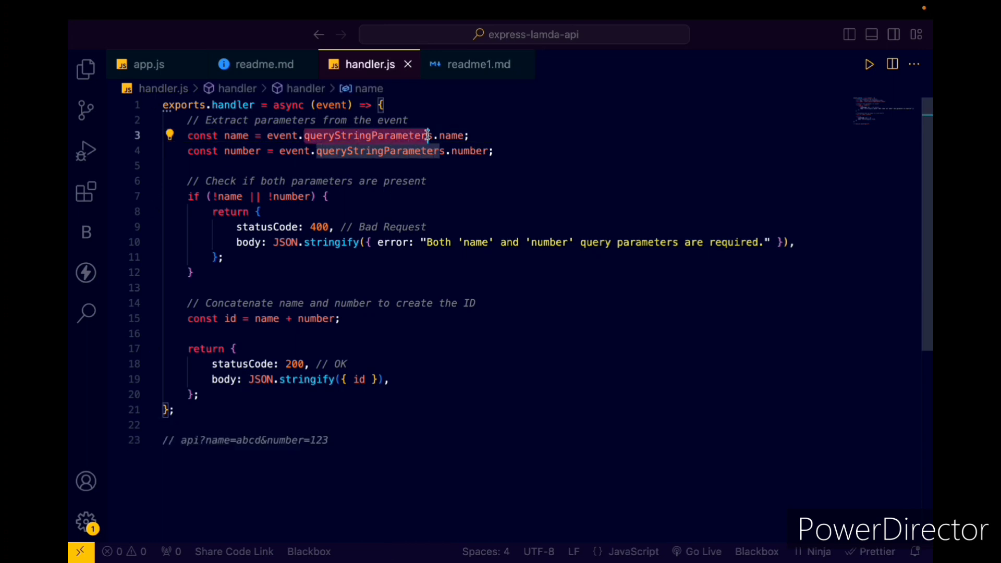
left_click(458, 177)
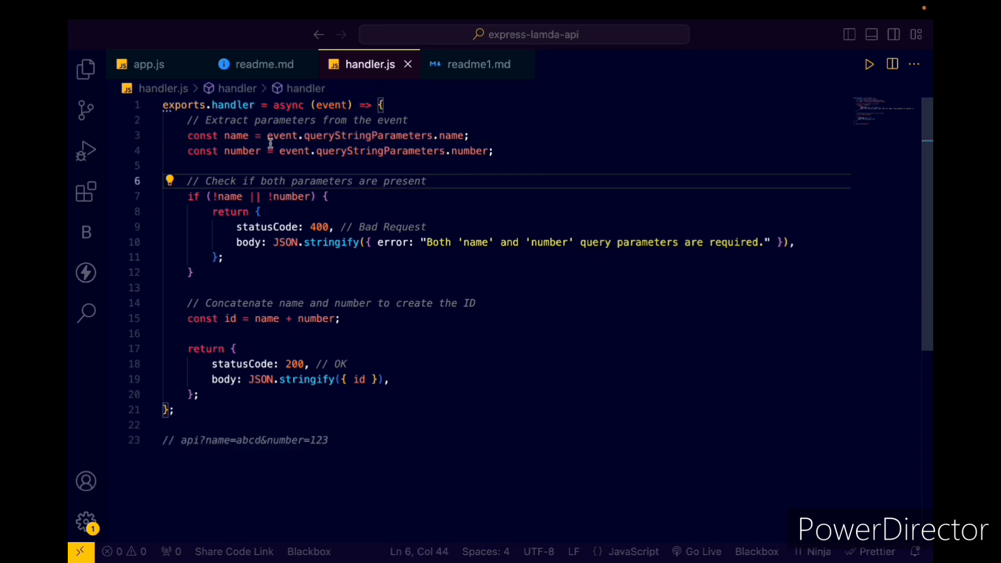
left_click_drag(267, 136, 303, 141)
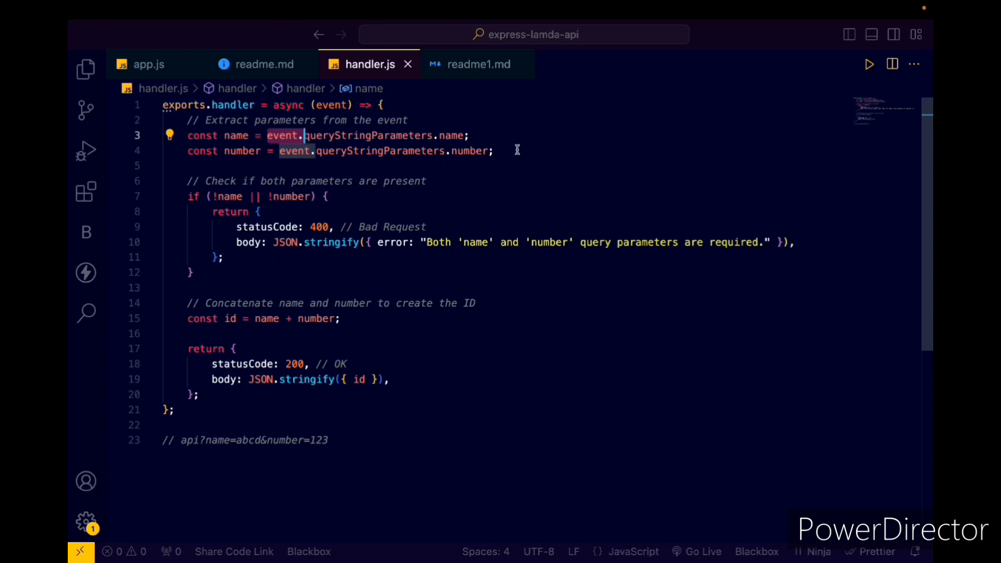
- Examine the name and number constants, the ID concatenation and the returned statusCode and body lines in handler.js
left_click_drag(517, 152, 174, 136)
scroll(212, 217, "down", 2)
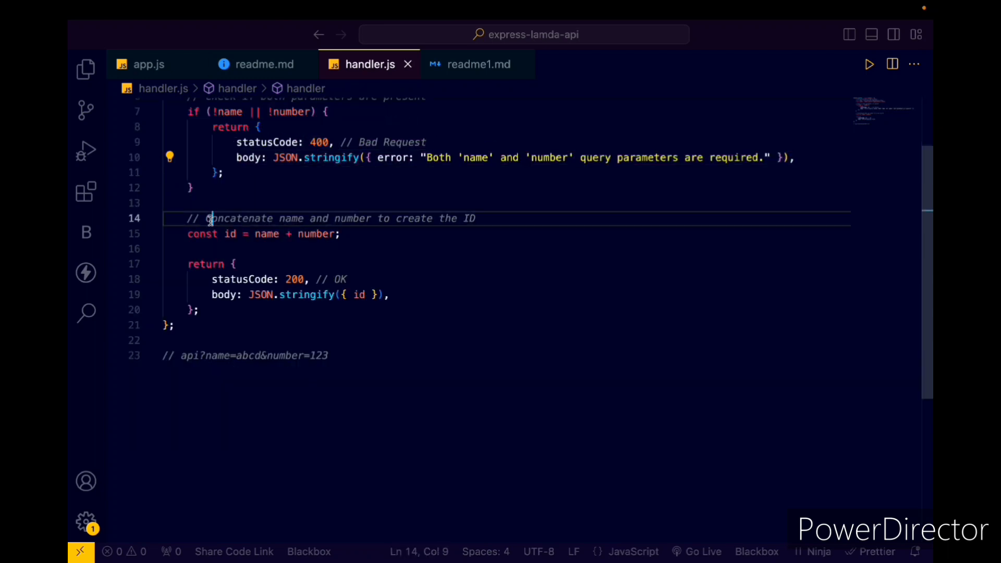
left_click_drag(212, 218, 525, 217)
left_click(280, 261)
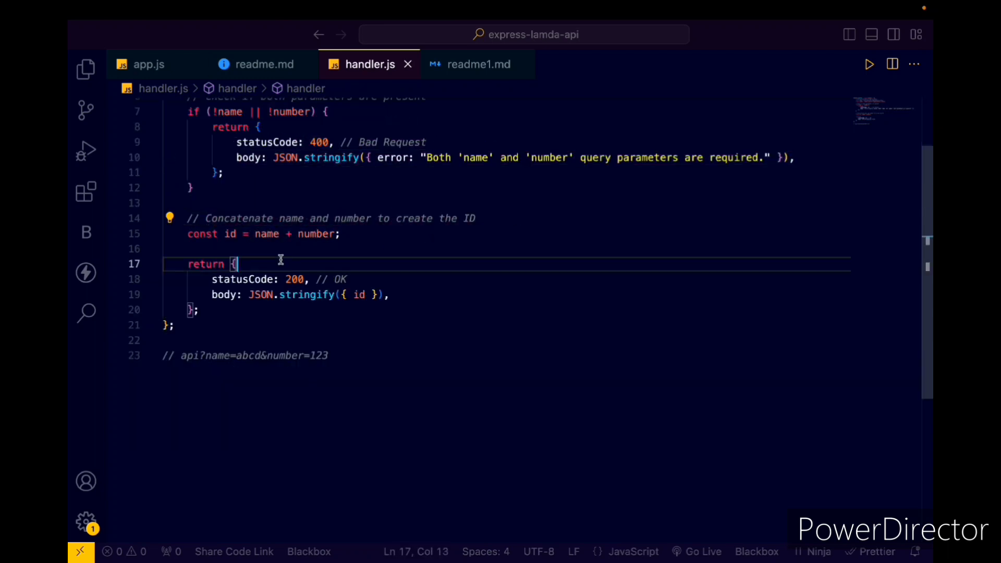
left_click_drag(212, 279, 348, 280)
left_click_drag(210, 294, 411, 290)
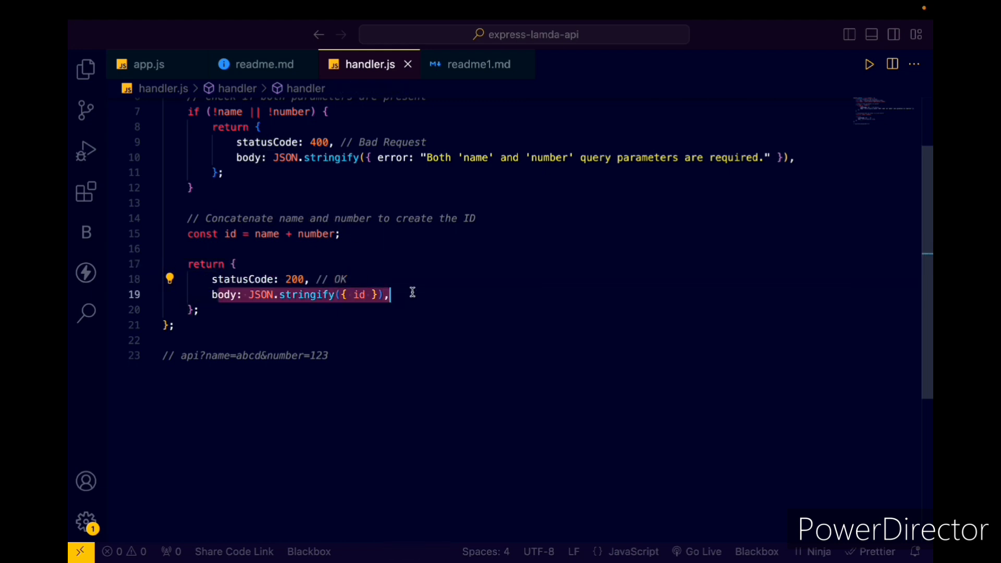
left_click(384, 344)
scroll(285, 347, "up", 2)
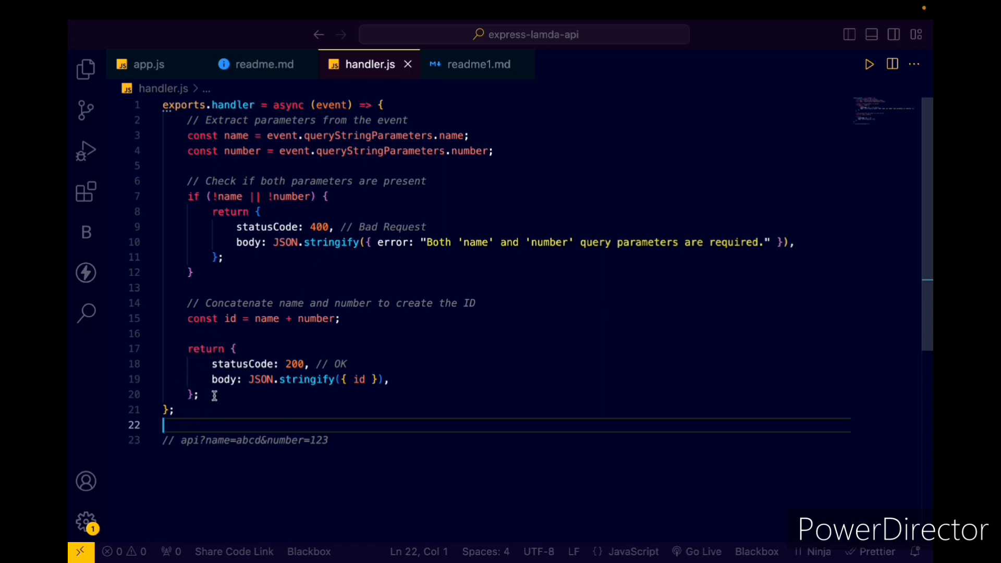
- Copy the handler body from handler.js over the existing handler body in index.mjs in Chrome's Lambda console, and deploy the function
left_click_drag(200, 396, 159, 121)
key("super+c")
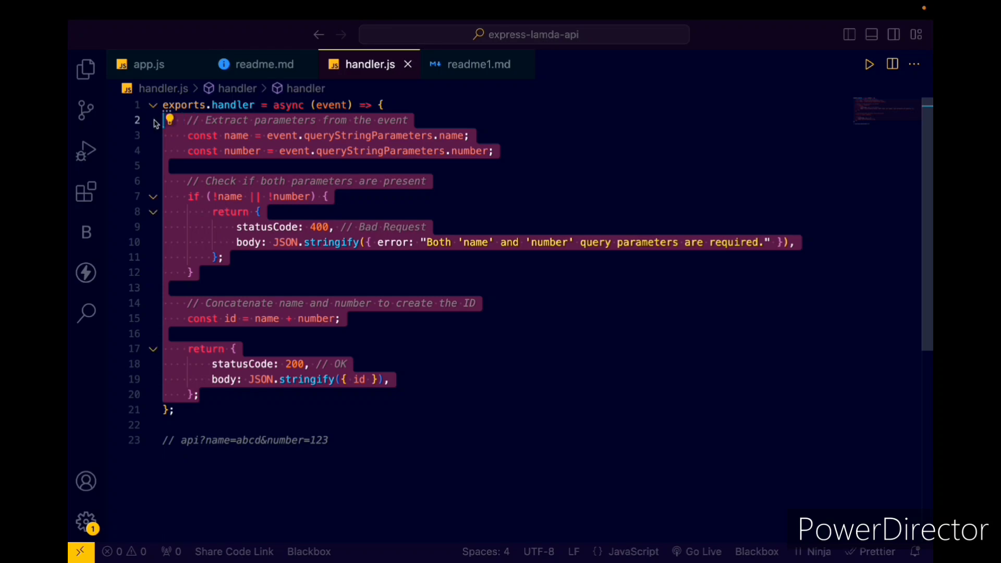
left_click(98, 31)
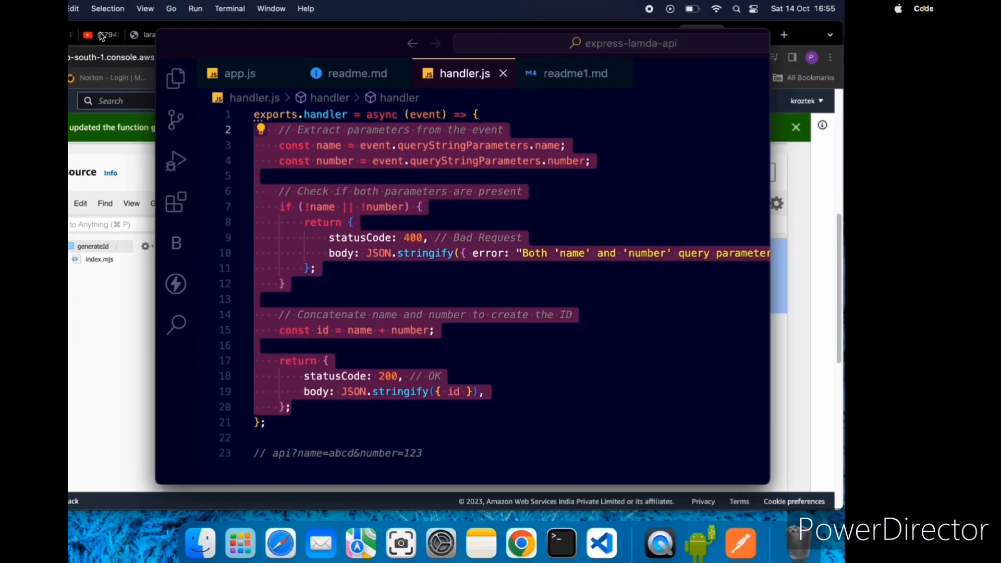
left_click(185, 45)
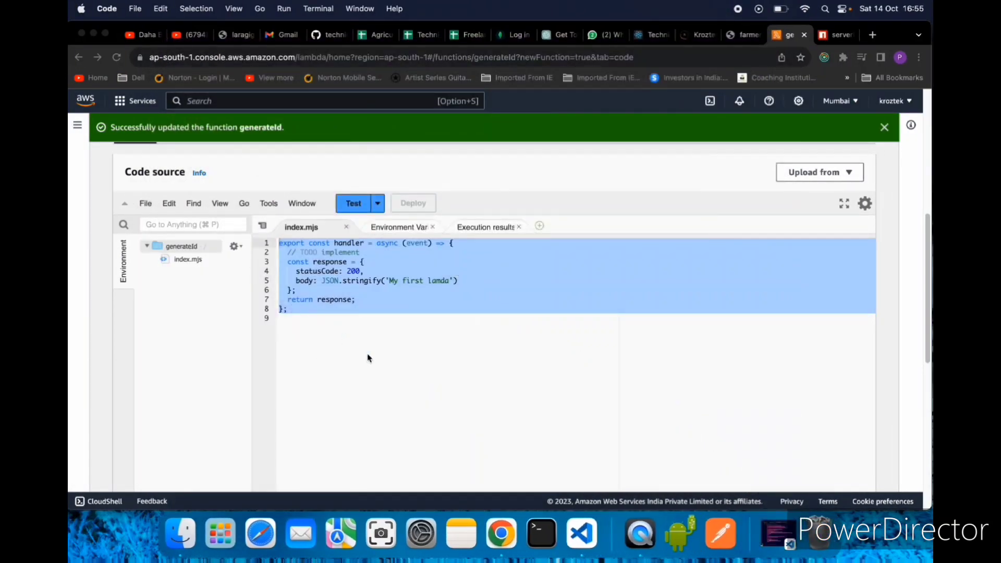
left_click(364, 311)
left_click_drag(364, 296, 267, 259)
key("super+v")
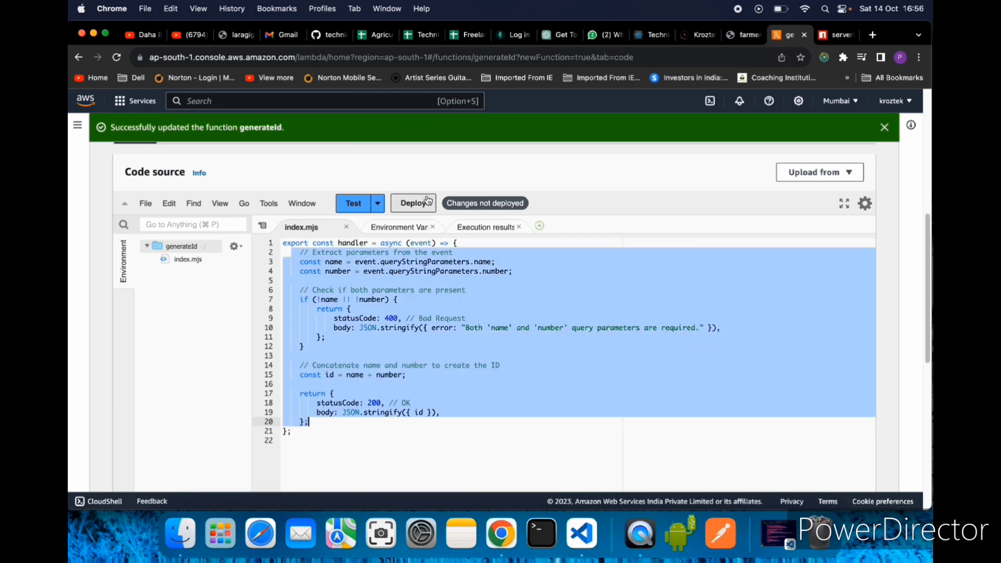
left_click(409, 208)
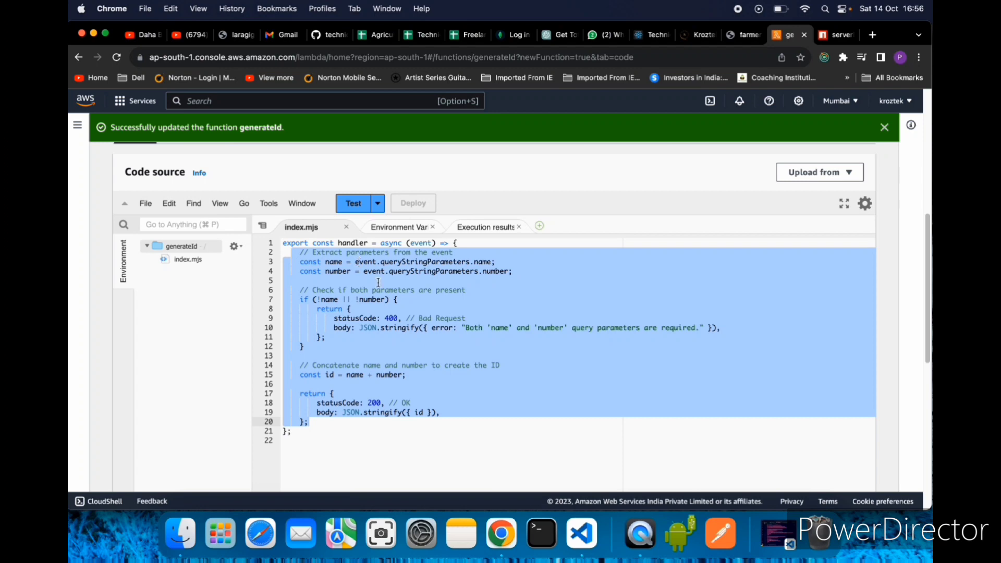
- Review the deployed index.mjs code and the generateId function overview, including its trigger and destination options
scroll(452, 340, "up", 6)
scroll(447, 323, "down", 4)
scroll(433, 436, "down", 2)
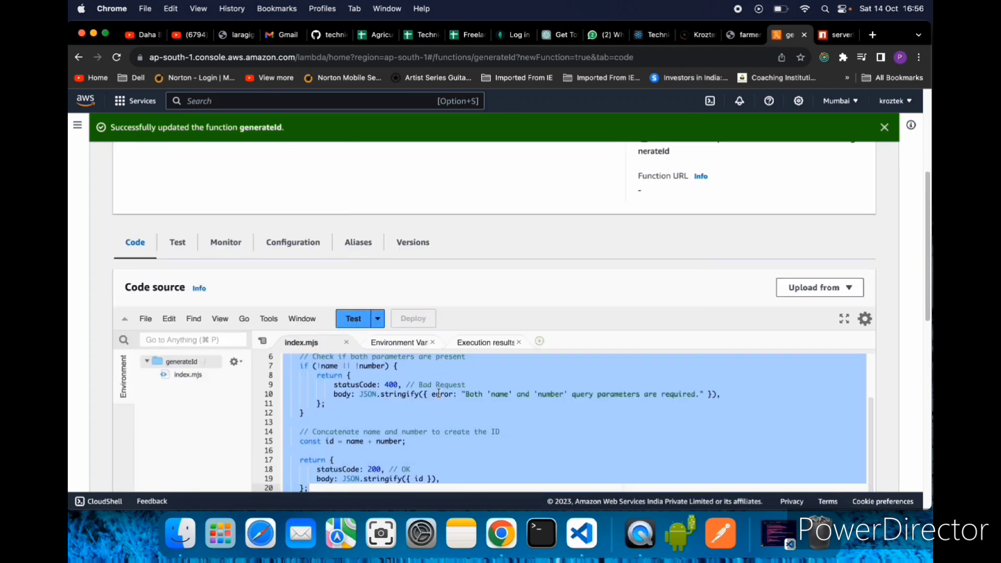
scroll(619, 313, "up", 4)
scroll(463, 364, "down", 5)
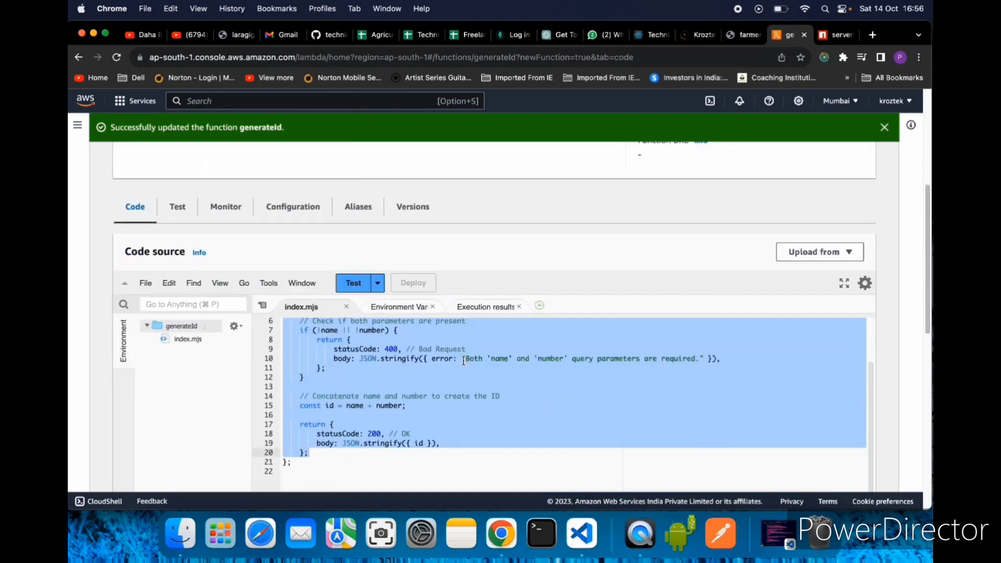
scroll(463, 364, "up", 2)
scroll(574, 323, "up", 5)
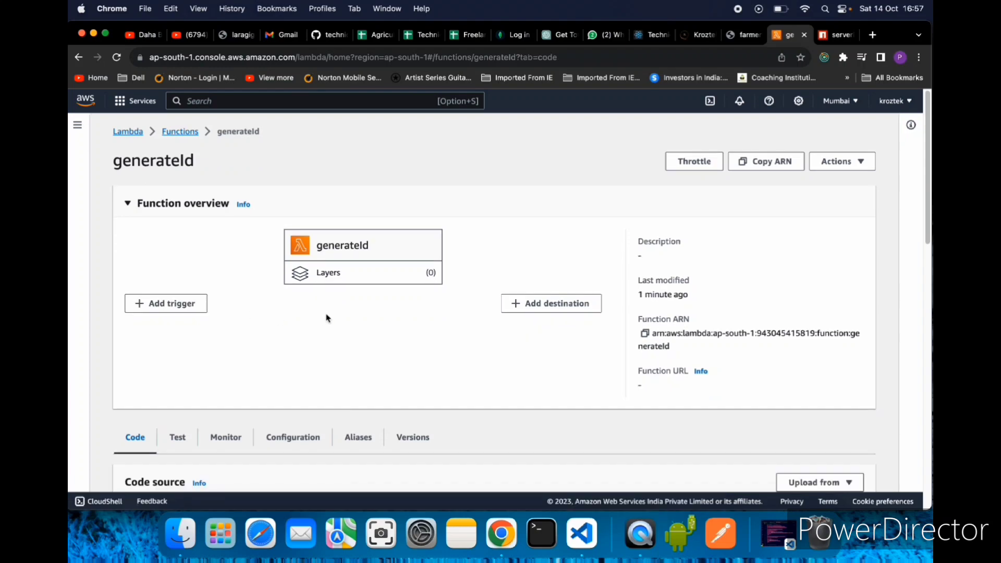
scroll(327, 318, "down", 5)
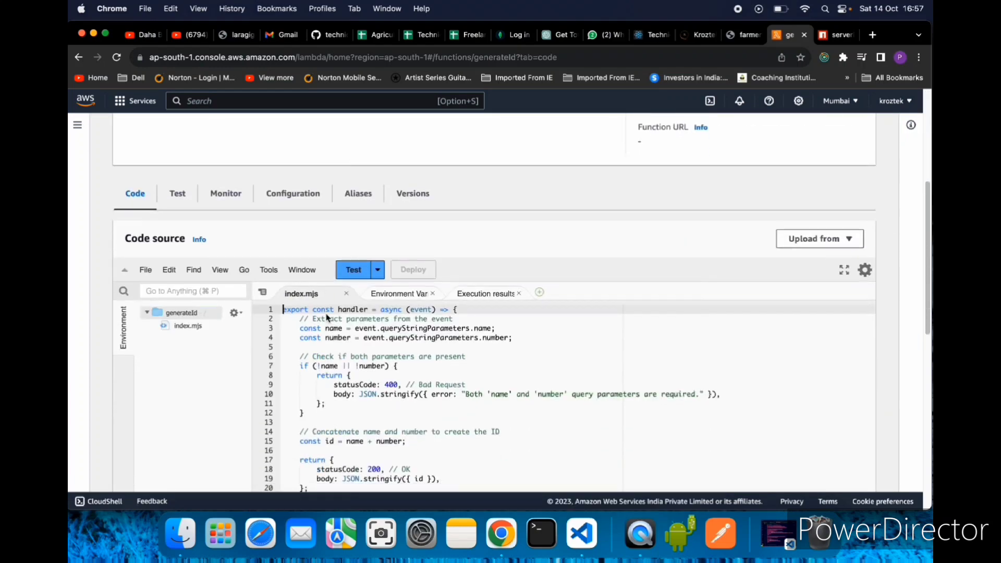
scroll(473, 423, "down", 2)
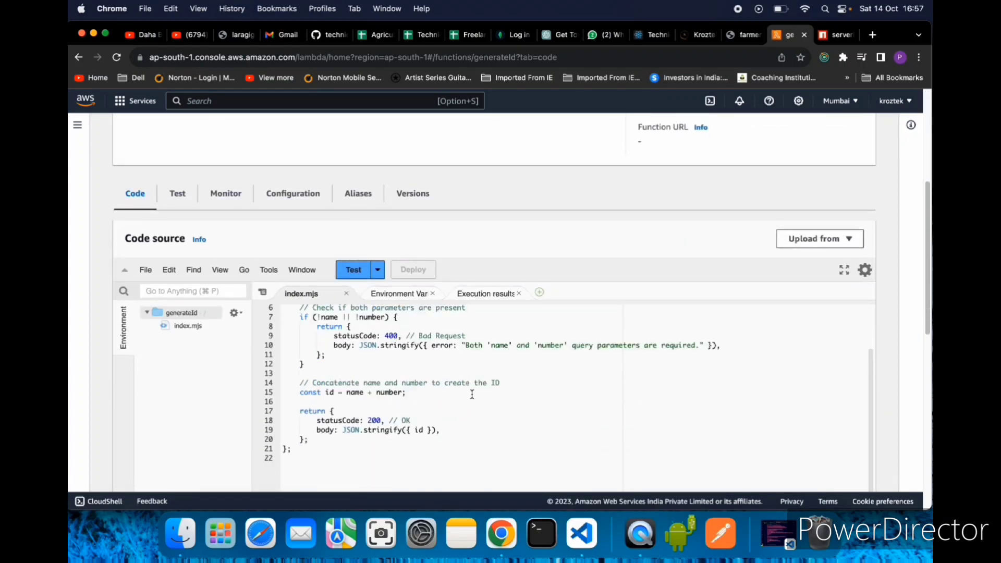
scroll(555, 208, "up", 5)
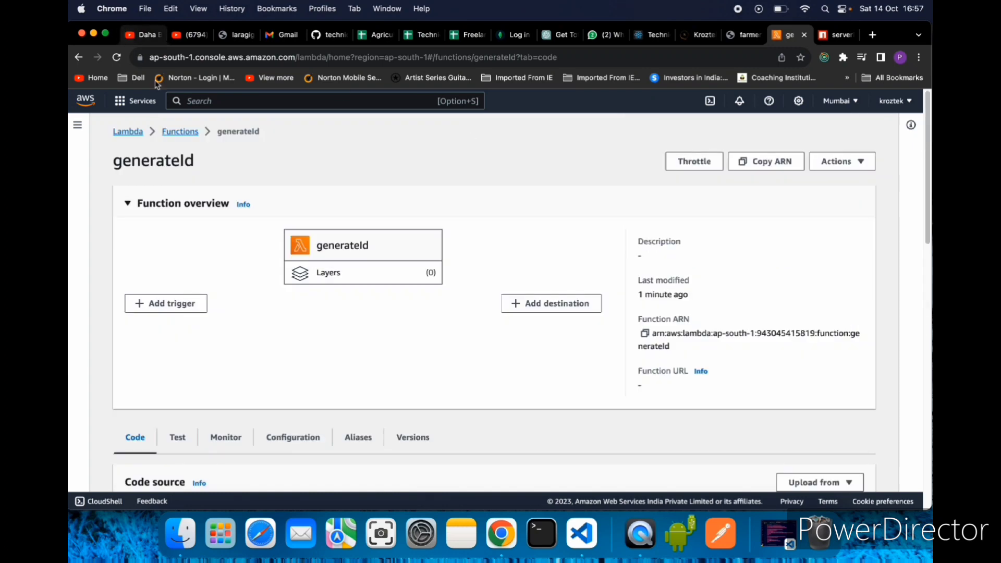
- Search the AWS services for "aws api gateway" and open the API Gateway console
left_click(236, 101)
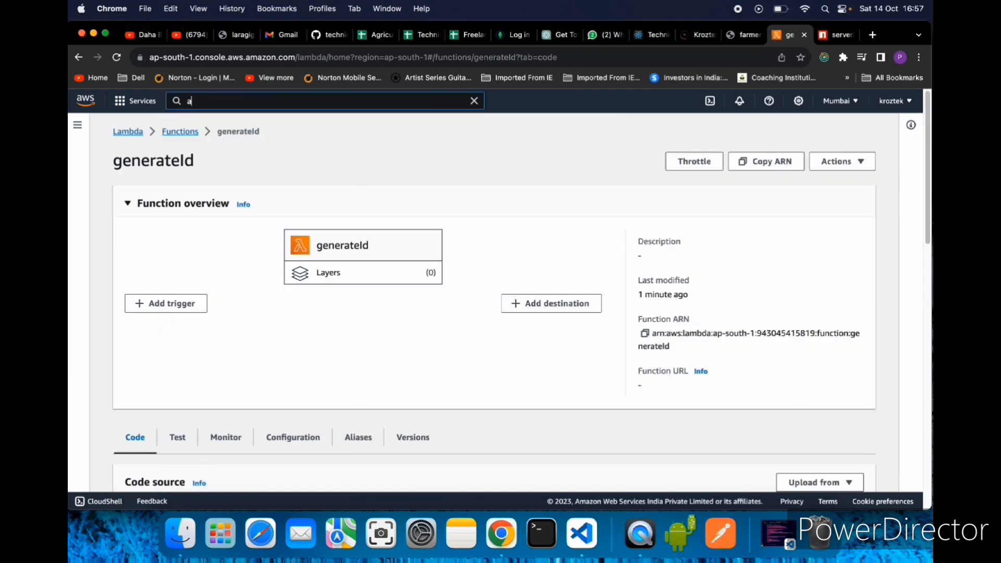
type("aws api gate")
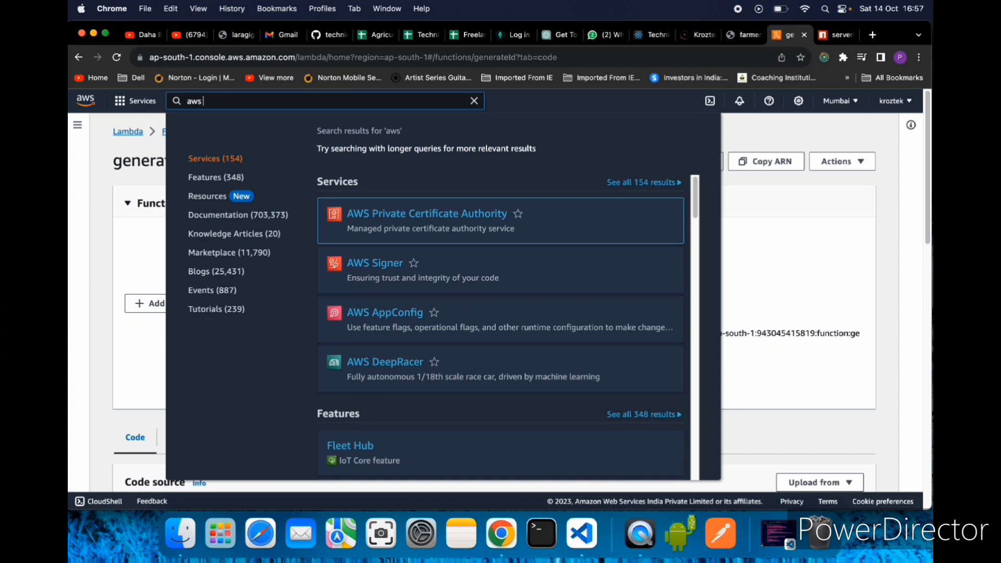
type("wa")
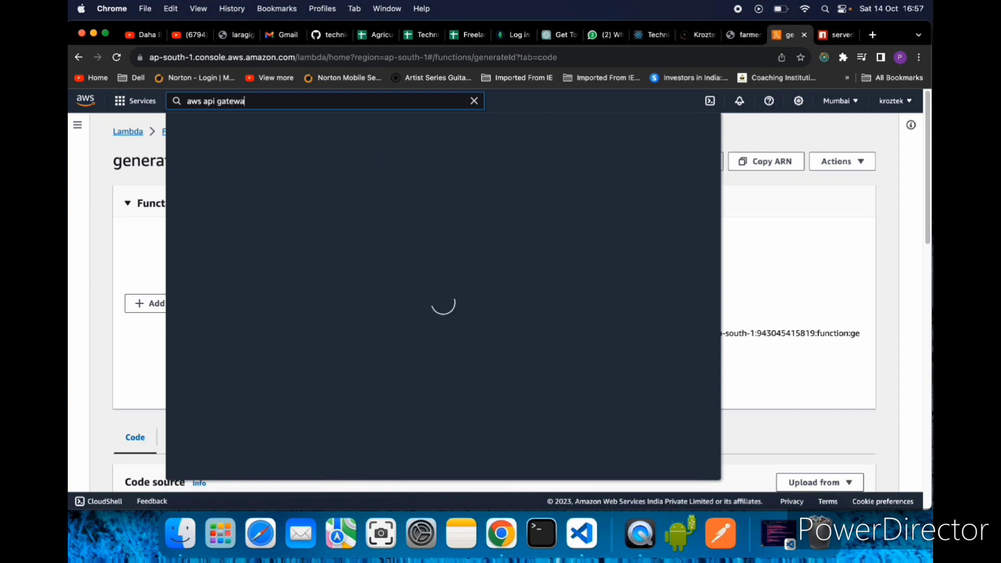
left_click(395, 219)
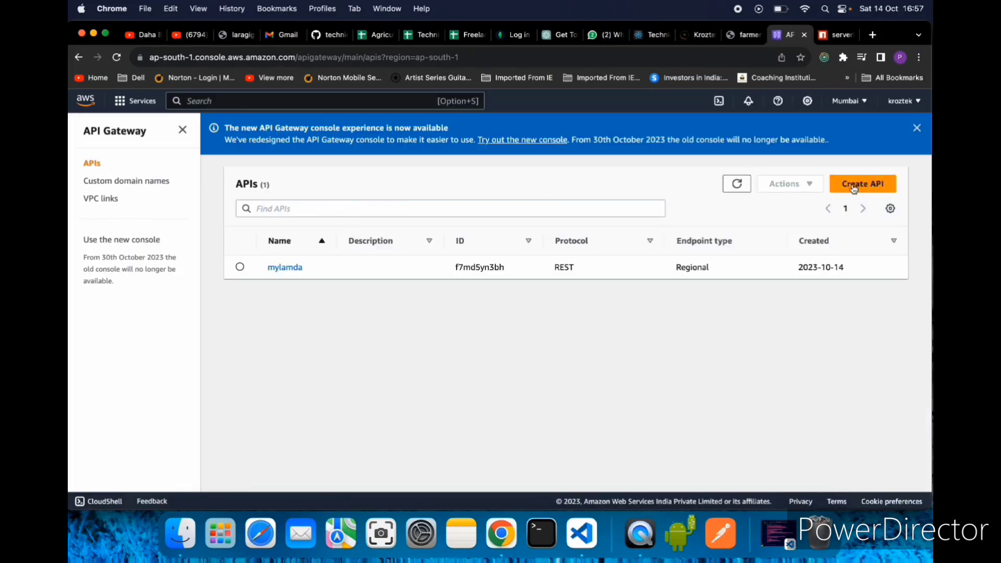
- Create a new REST API named generateId, using the non-private REST API type and leaving the description empty
left_click(868, 186)
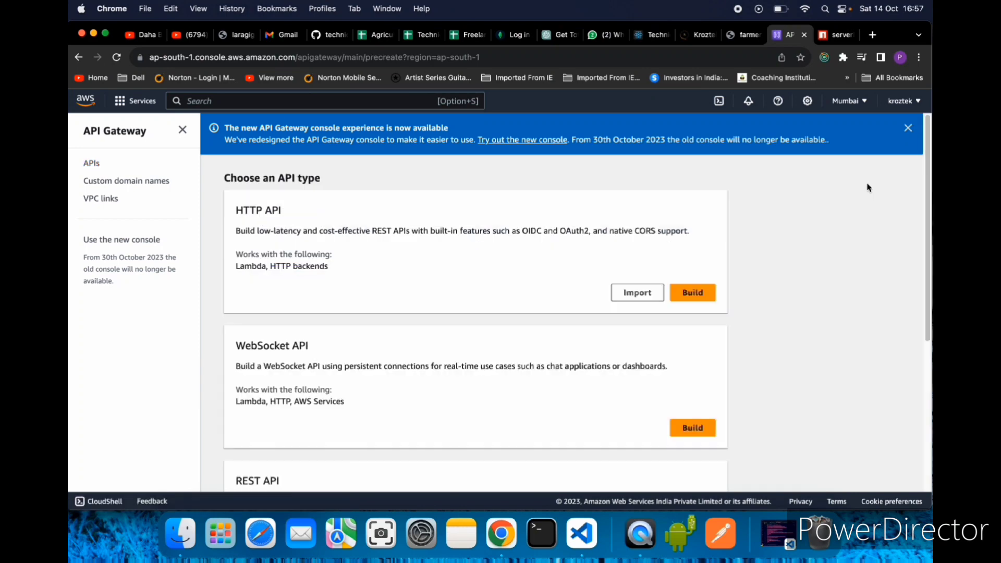
scroll(412, 383, "down", 3)
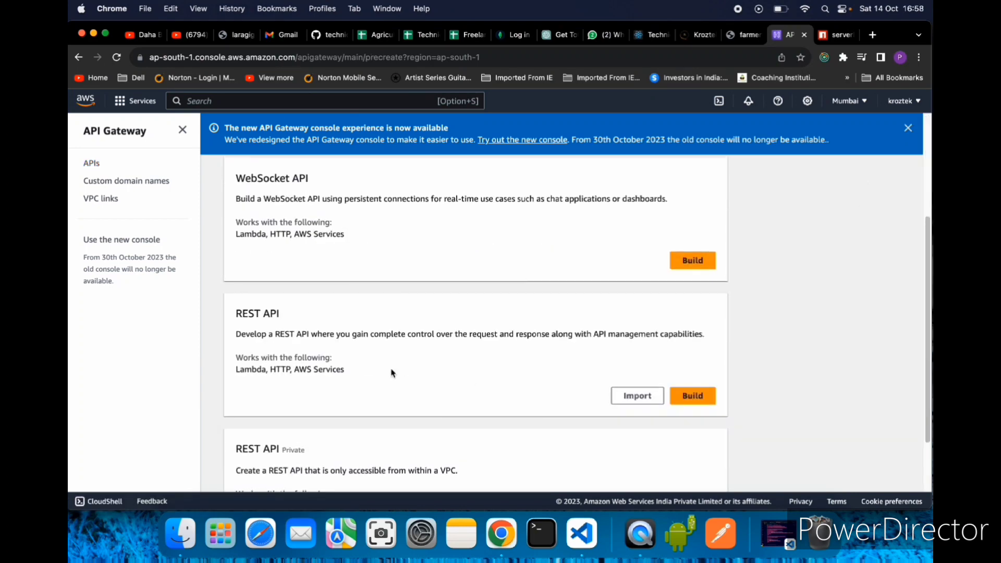
left_click(694, 396)
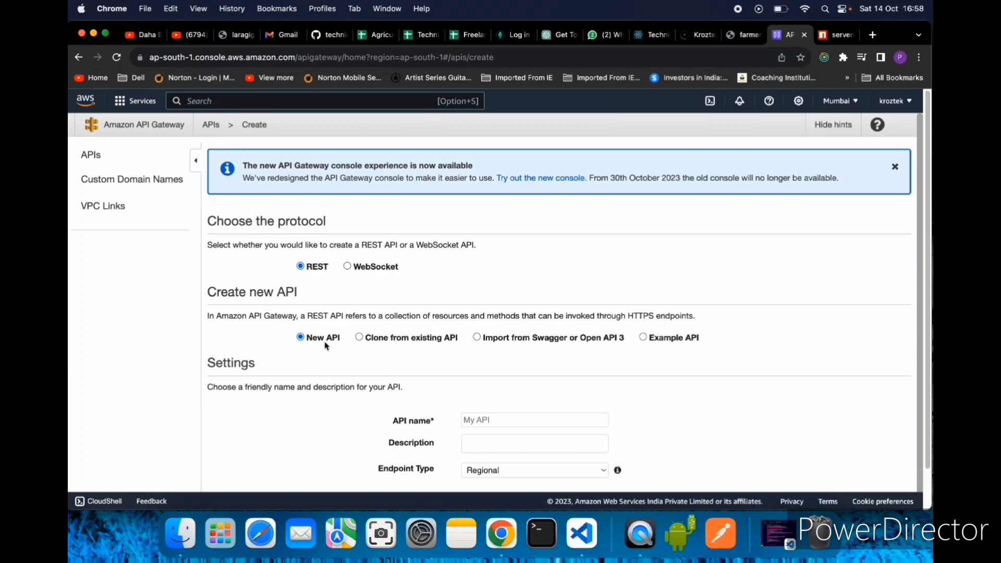
scroll(531, 372, "down", 2)
left_click(492, 377)
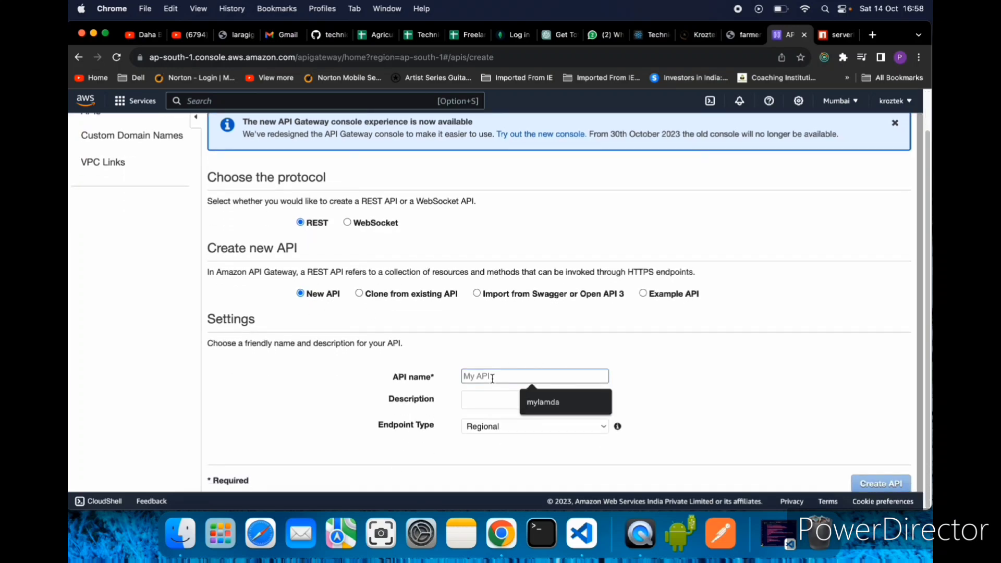
type("generate")
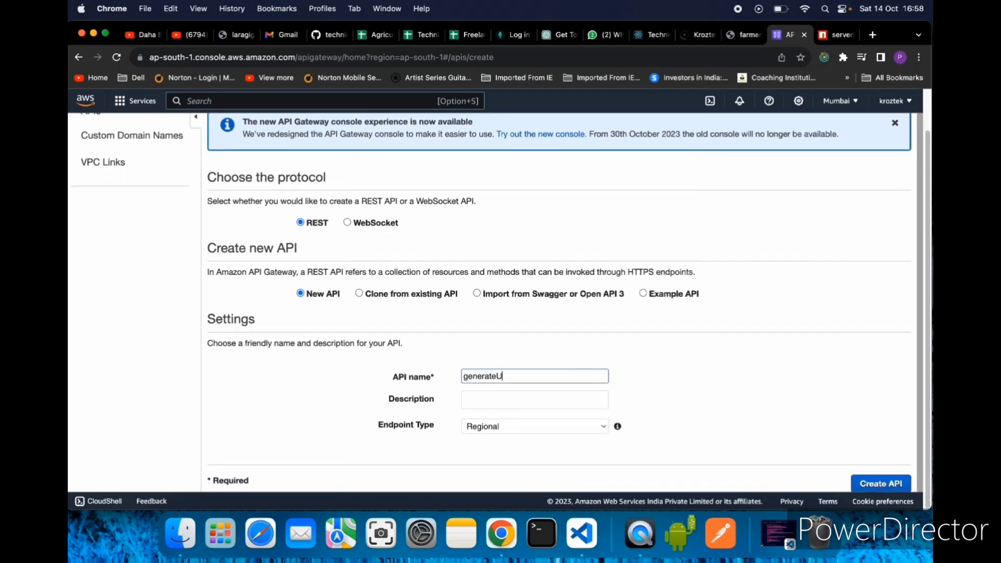
type("Id")
left_click(508, 402)
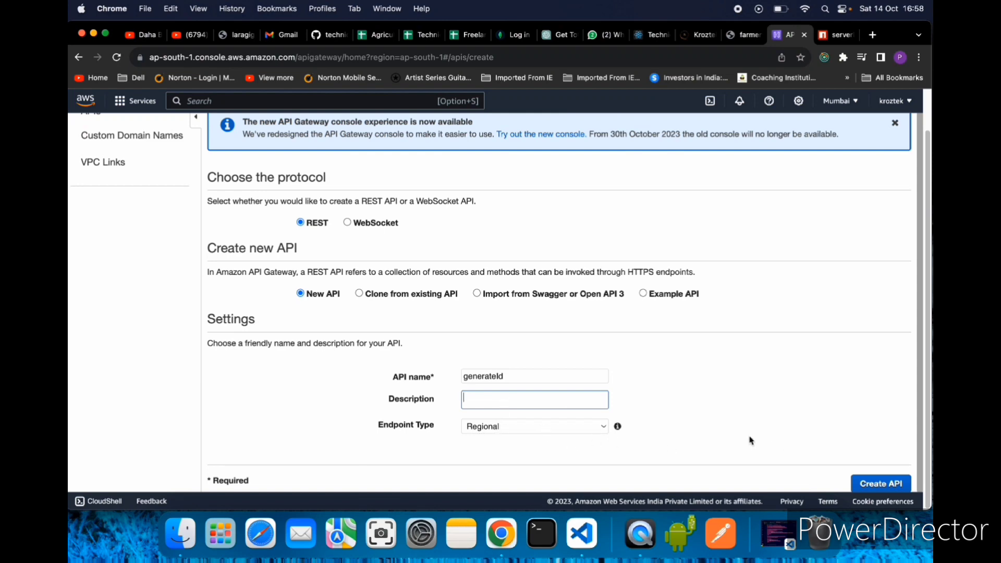
left_click_drag(527, 379, 449, 375)
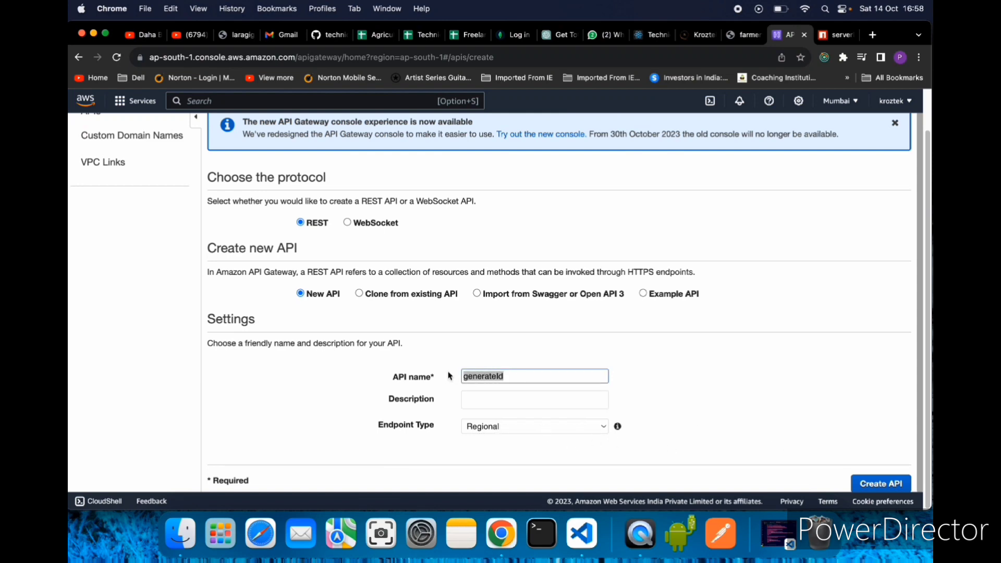
left_click(880, 487)
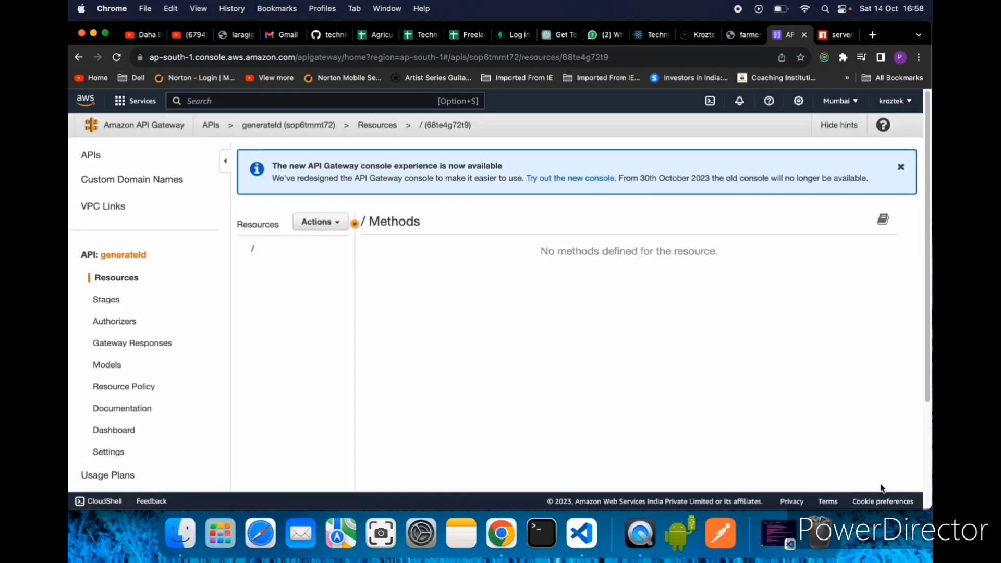
- Create a child resource named generateId with the path /generateid under the API's root resource
left_click(334, 228)
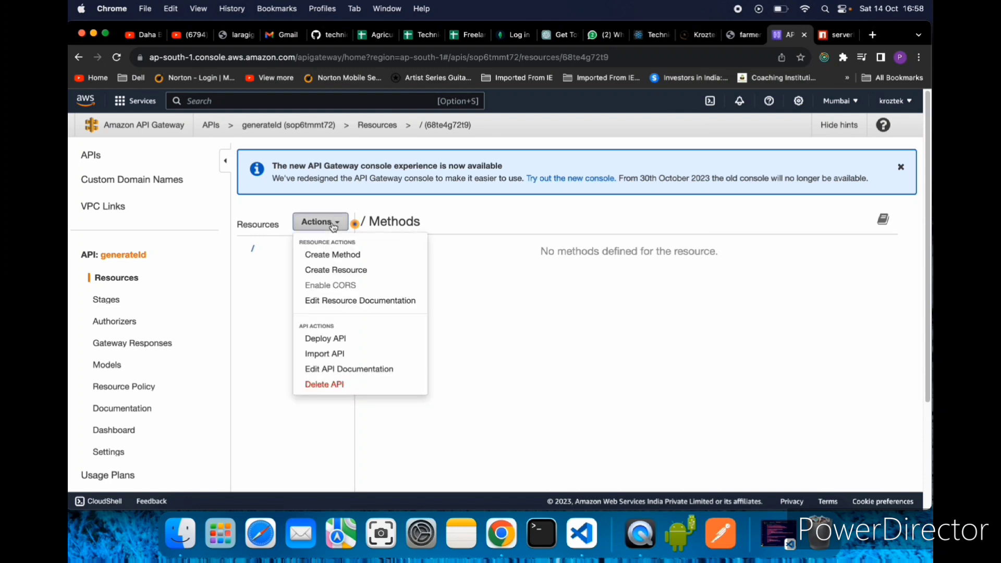
left_click(340, 270)
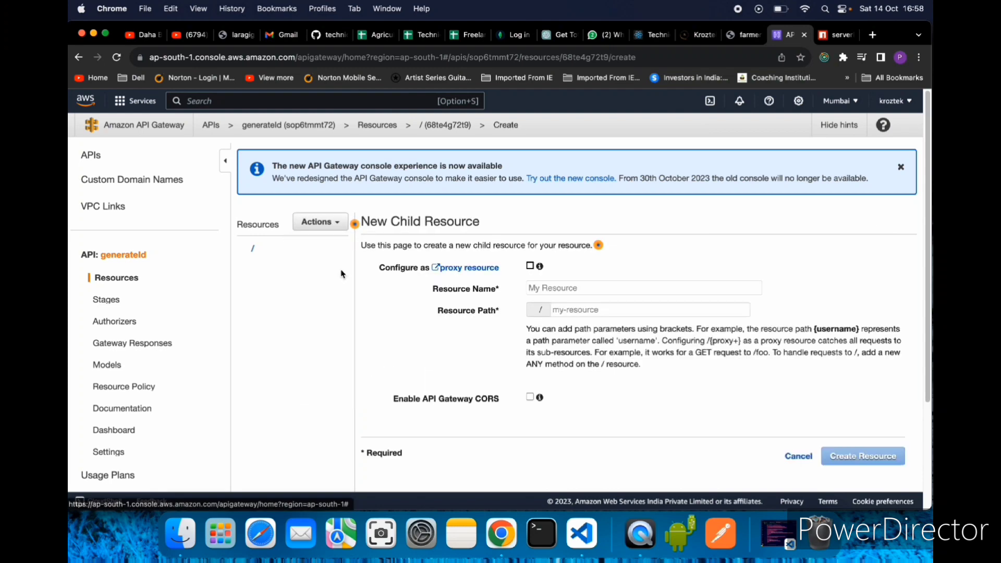
left_click(574, 289)
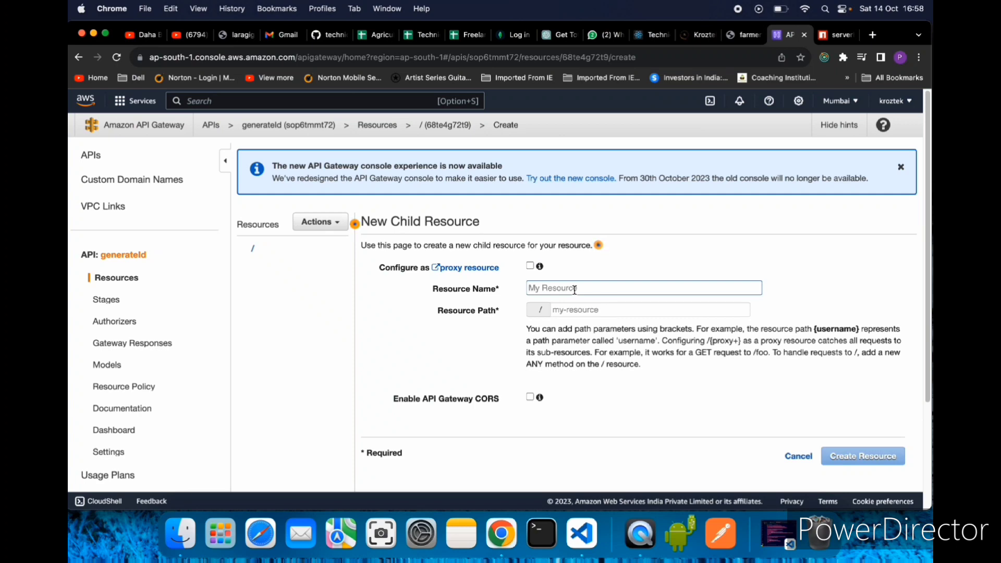
type("generate")
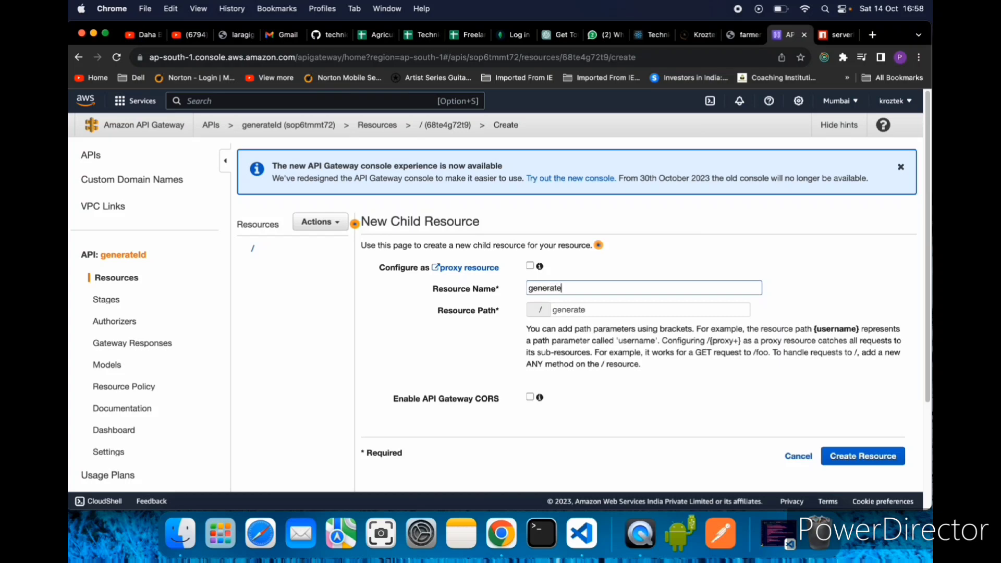
type("Id")
left_click(588, 310)
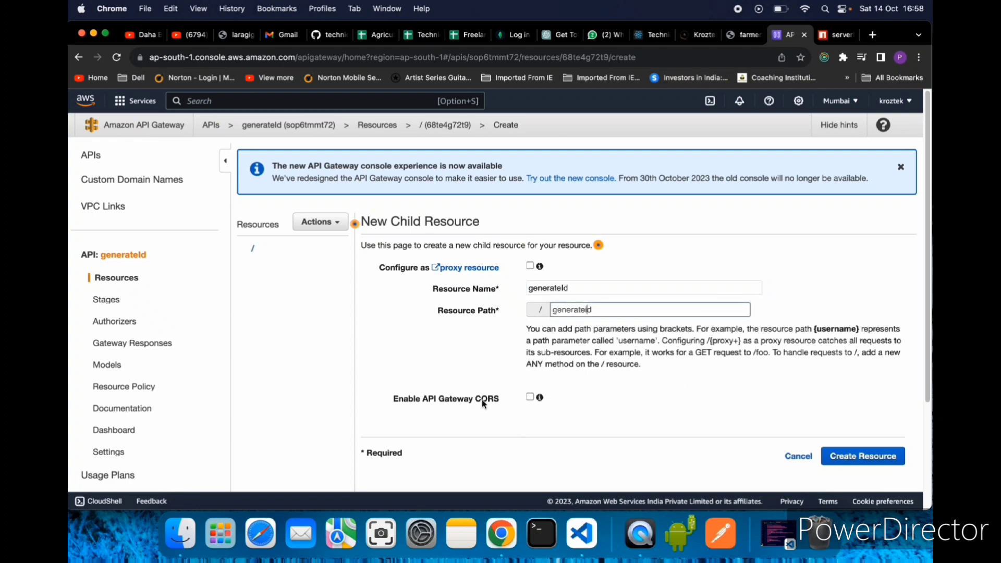
left_click(850, 460)
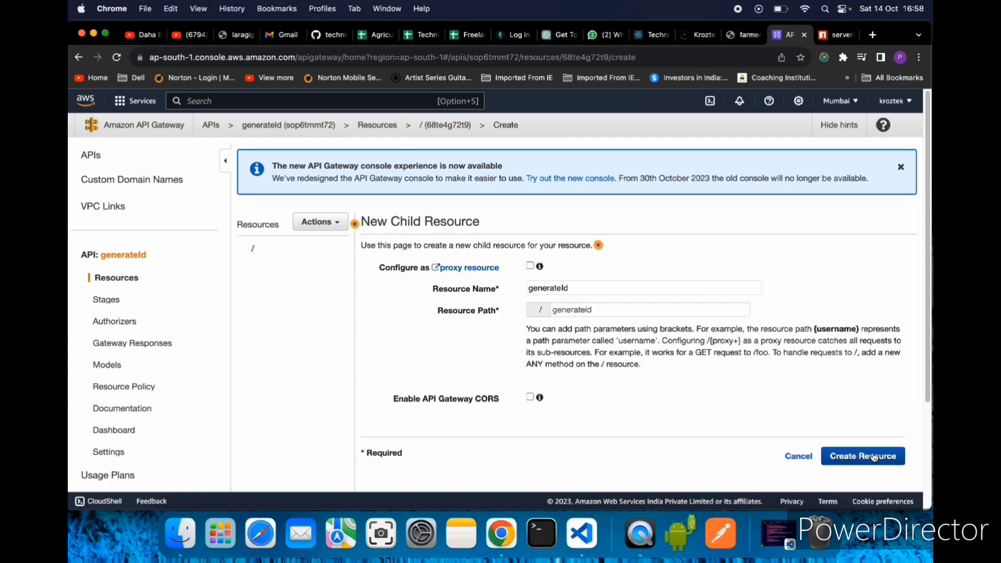
left_click(870, 460)
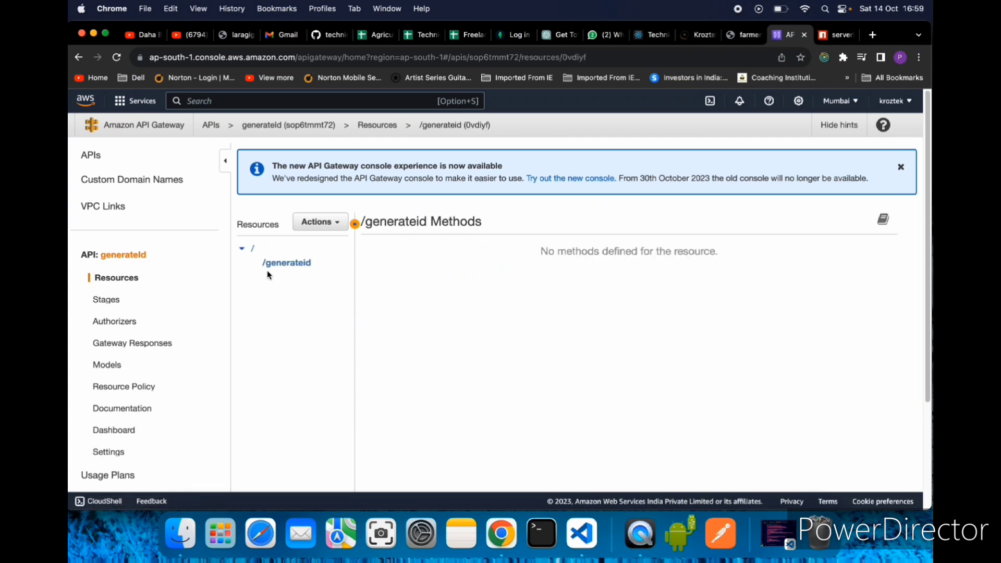
- Add a GET method to the /generateid resource
left_click(333, 222)
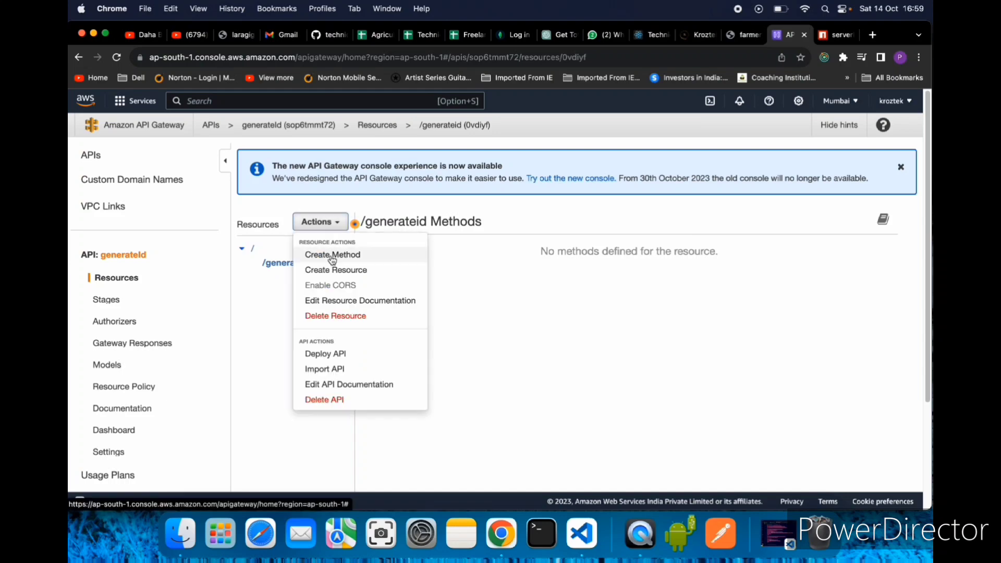
left_click(333, 256)
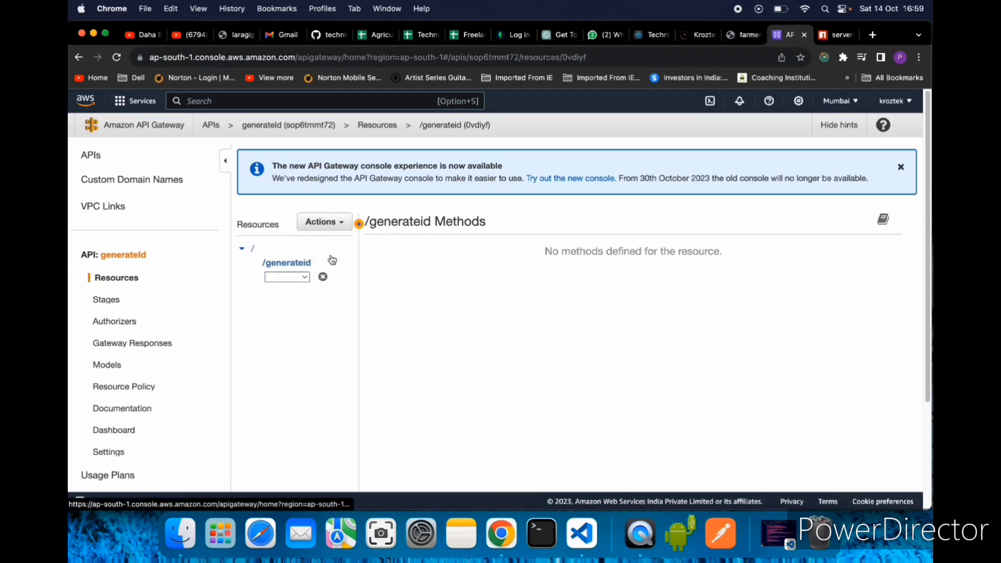
left_click(286, 279)
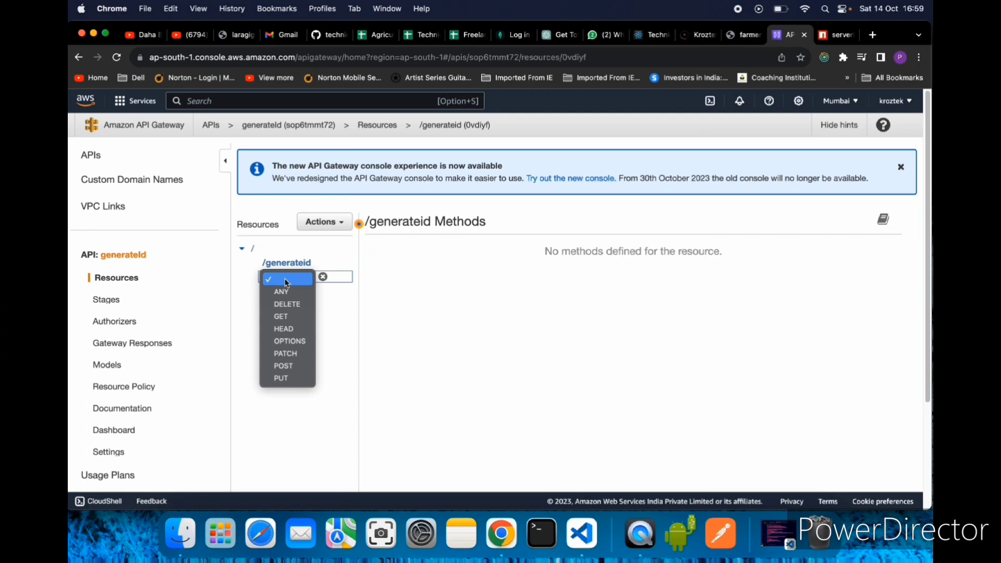
left_click(290, 318)
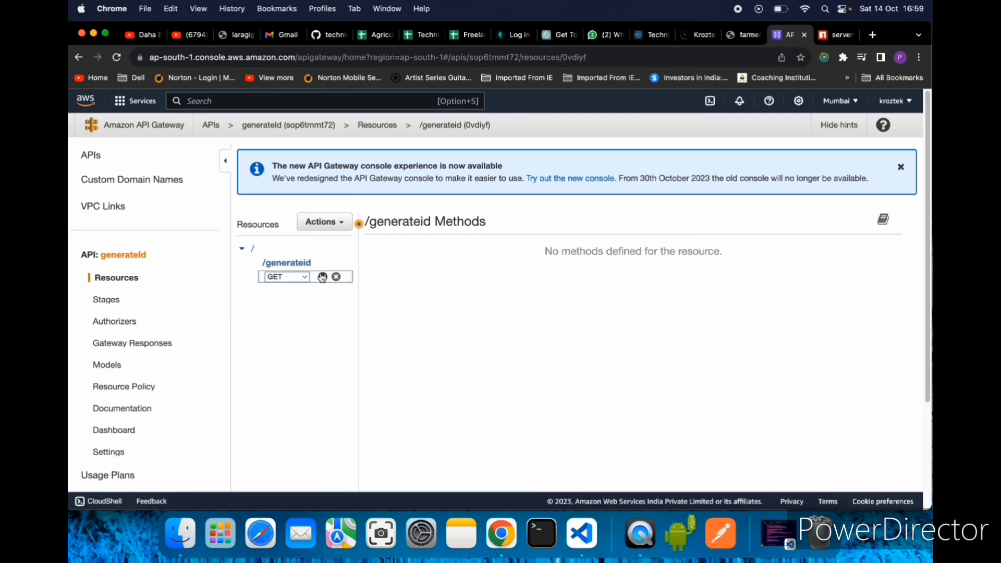
left_click(323, 277)
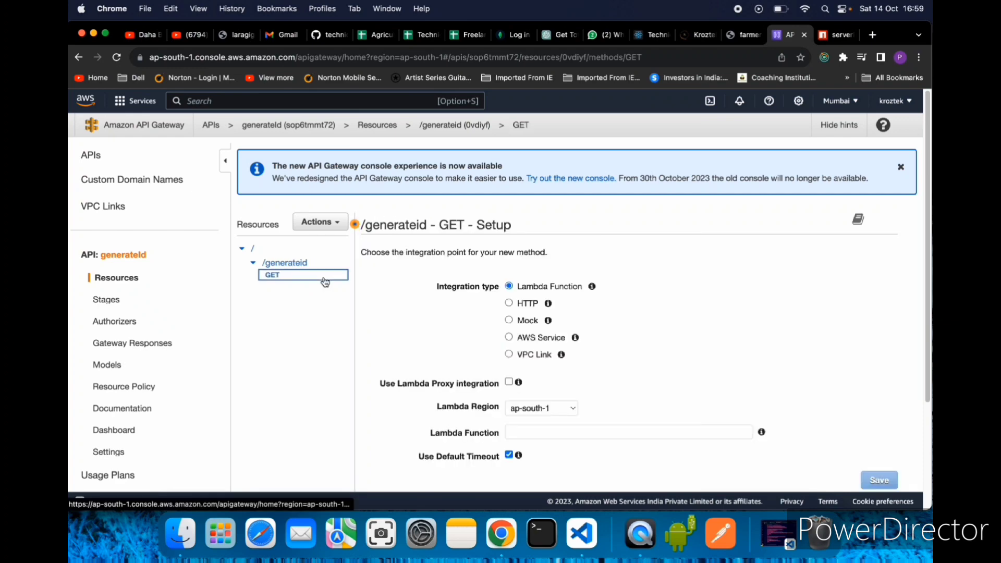
- Configure the GET method's Lambda Function integration with Lambda proxy integration enabled and generateId as the function
scroll(719, 326, "down", 1)
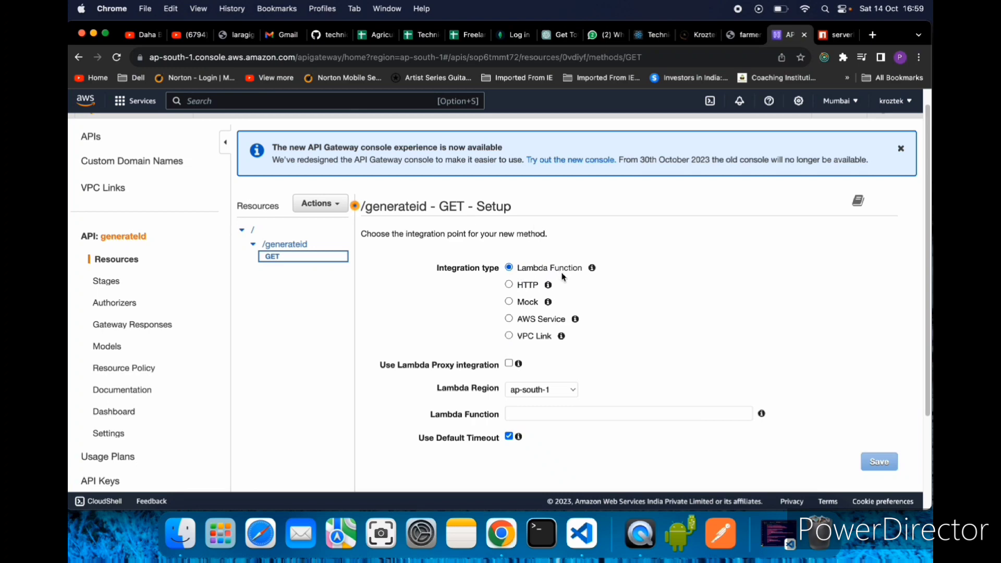
scroll(610, 288, "down", 5)
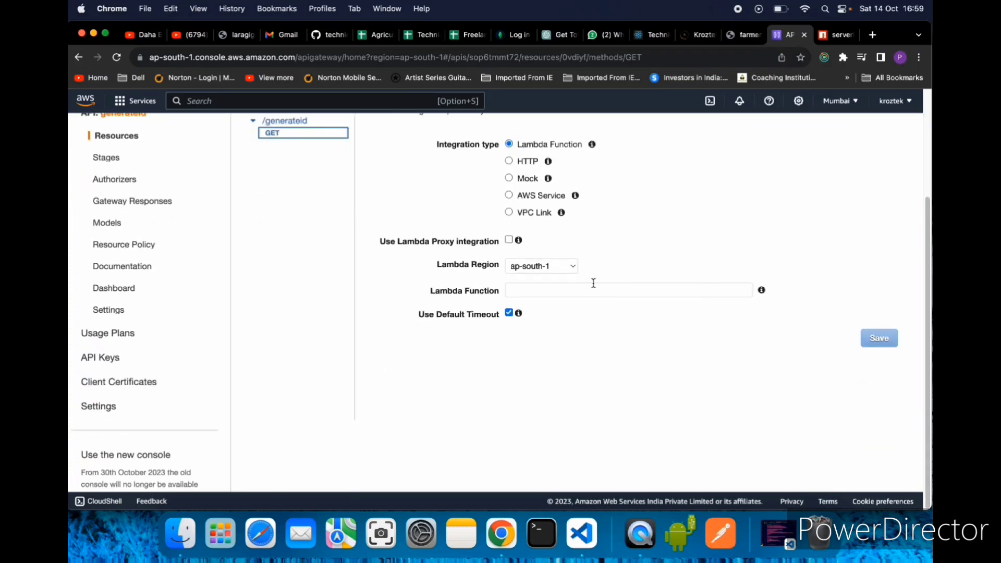
scroll(538, 287, "up", 4)
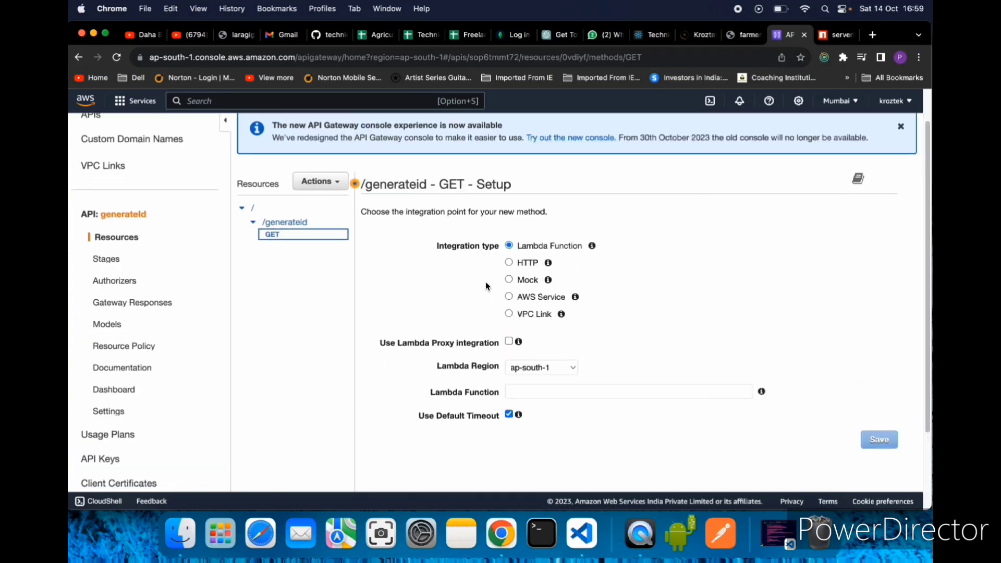
left_click(509, 347)
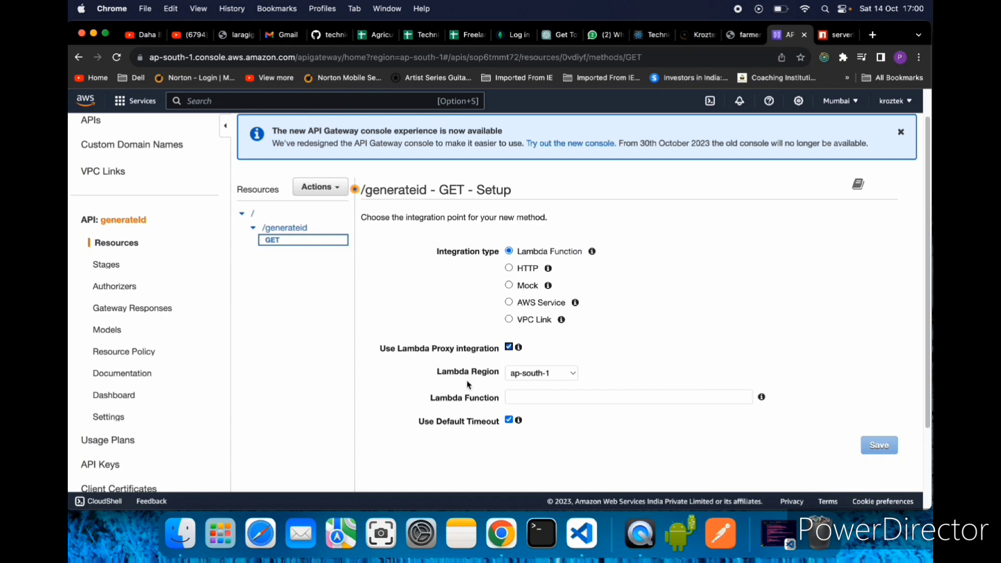
left_click(533, 398)
type("gene")
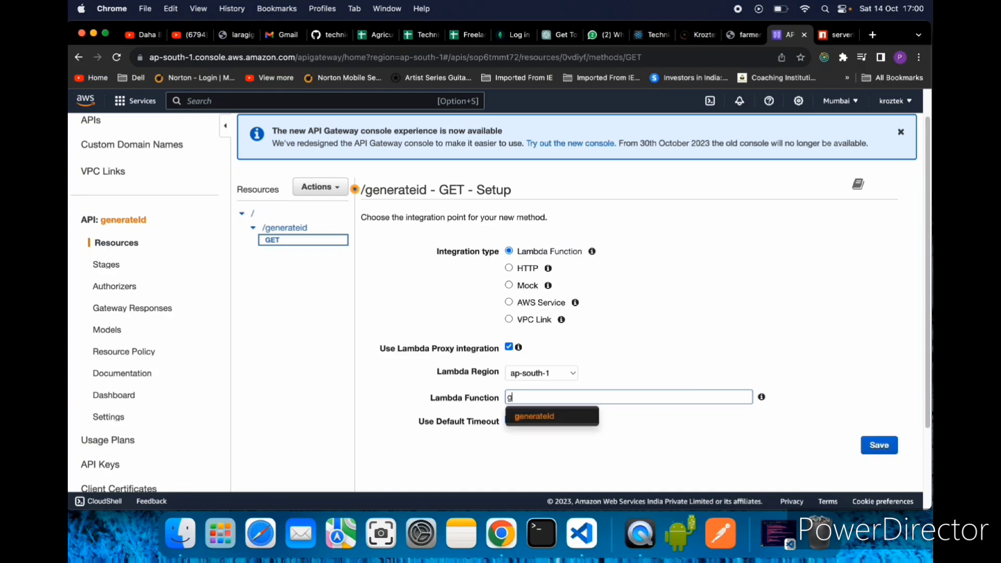
left_click(545, 417)
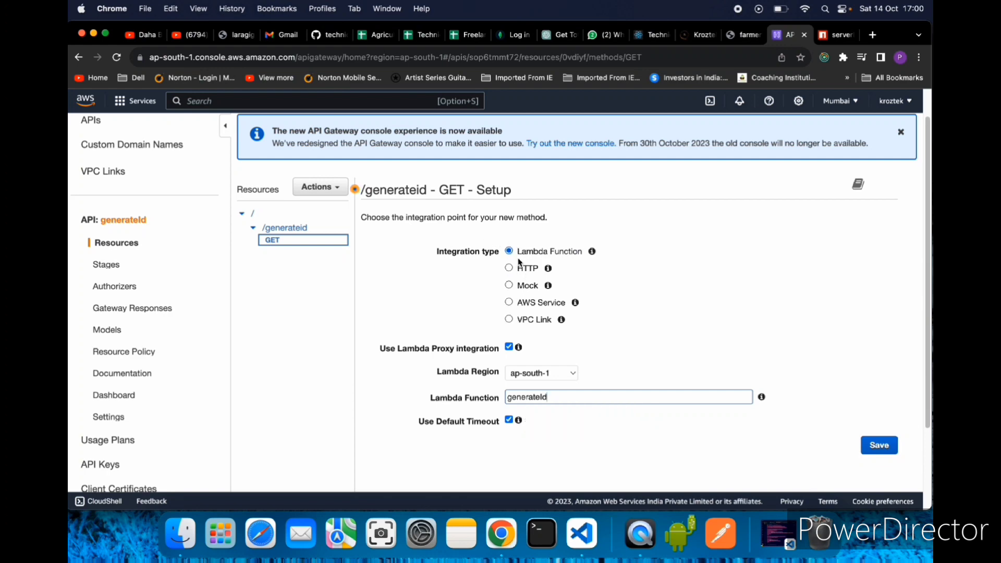
- Save the GET method setup and grant API Gateway permission to invoke the generateId function
mouse_move(591, 255)
mouse_move(526, 346)
left_click(585, 393)
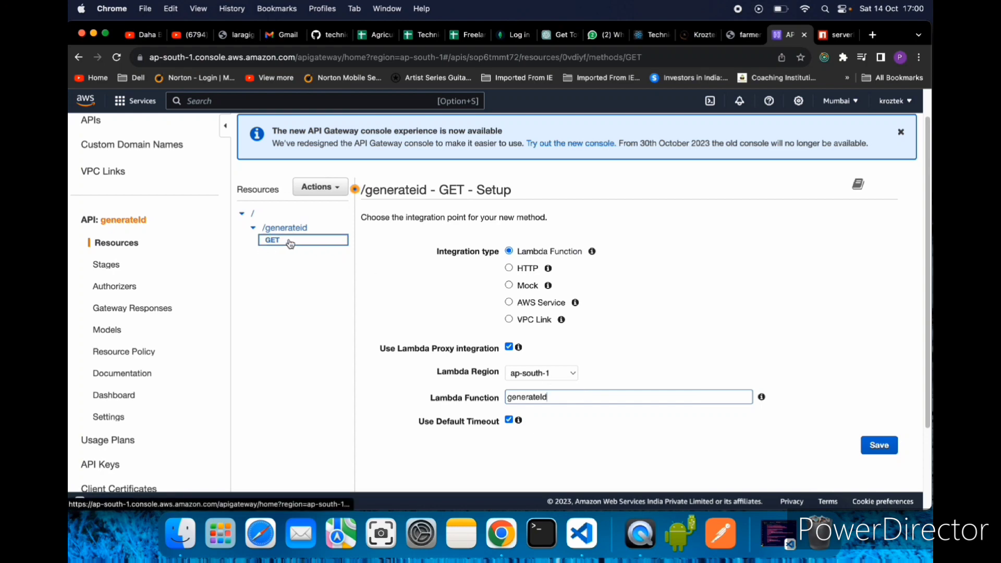
left_click(875, 449)
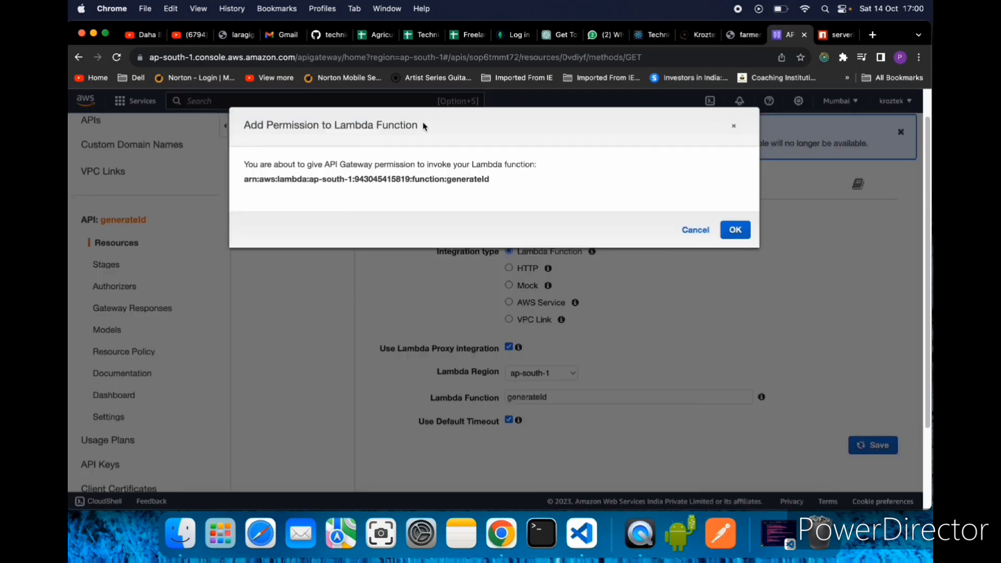
left_click(736, 234)
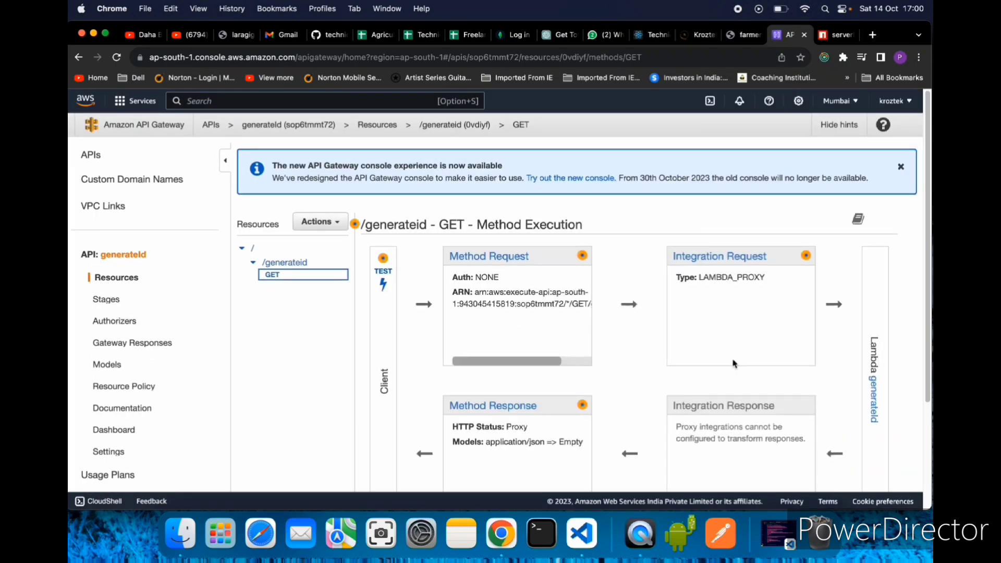
- Test the GET method with the query string name=abcd&number=1234 and review the response body and execution logs
scroll(733, 360, "down", 2)
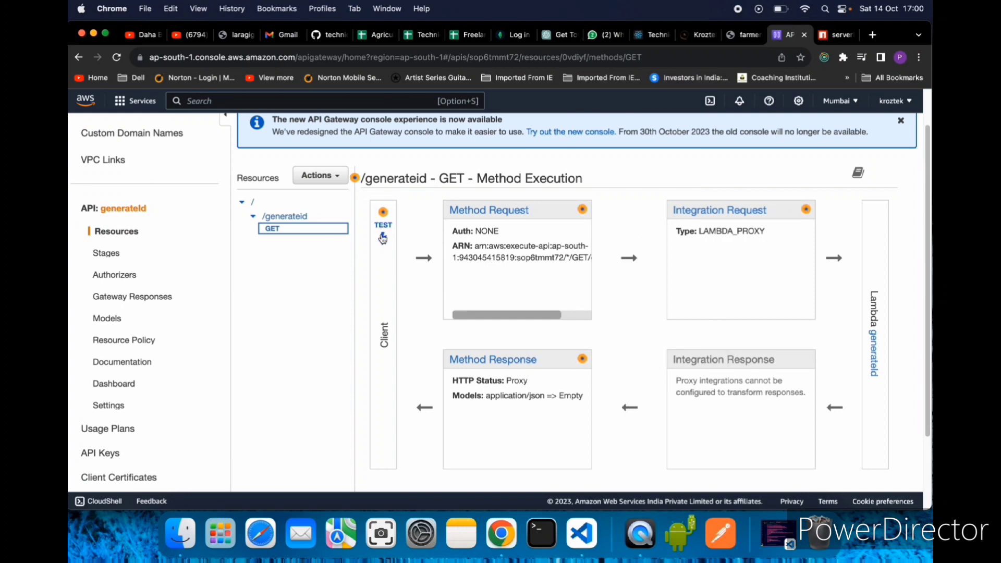
left_click(381, 230)
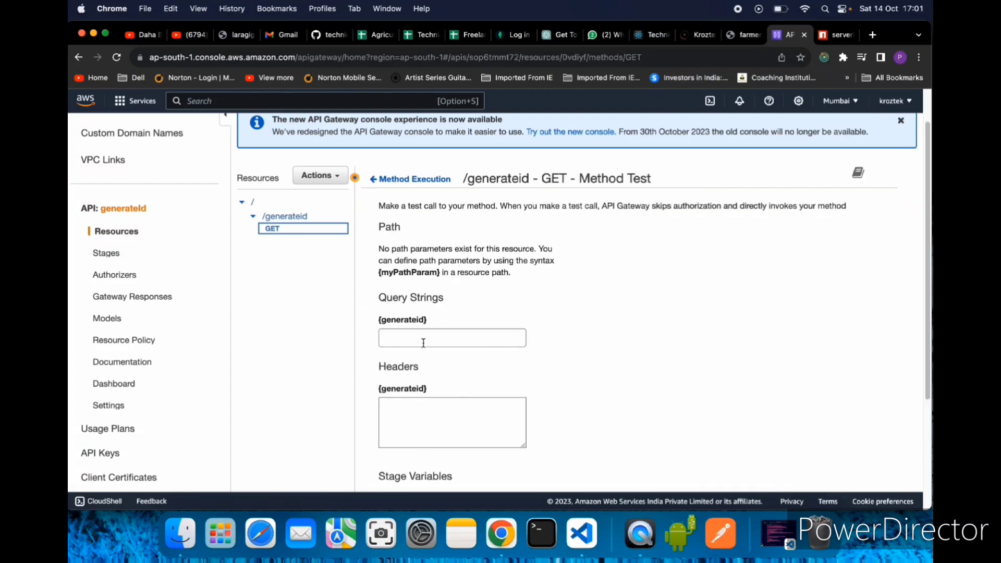
type("name=abcd")
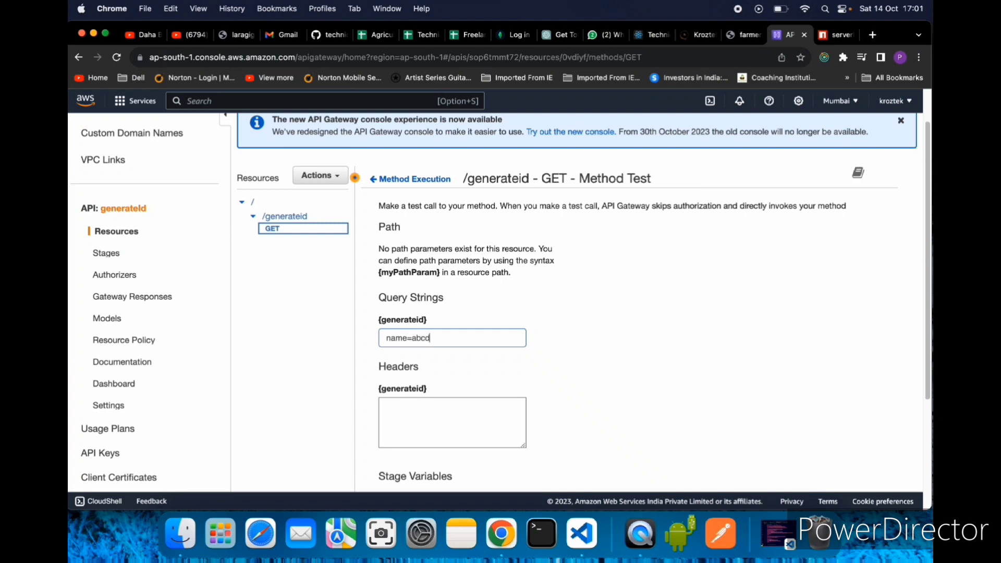
type("&number=1234")
scroll(485, 405, "down", 3)
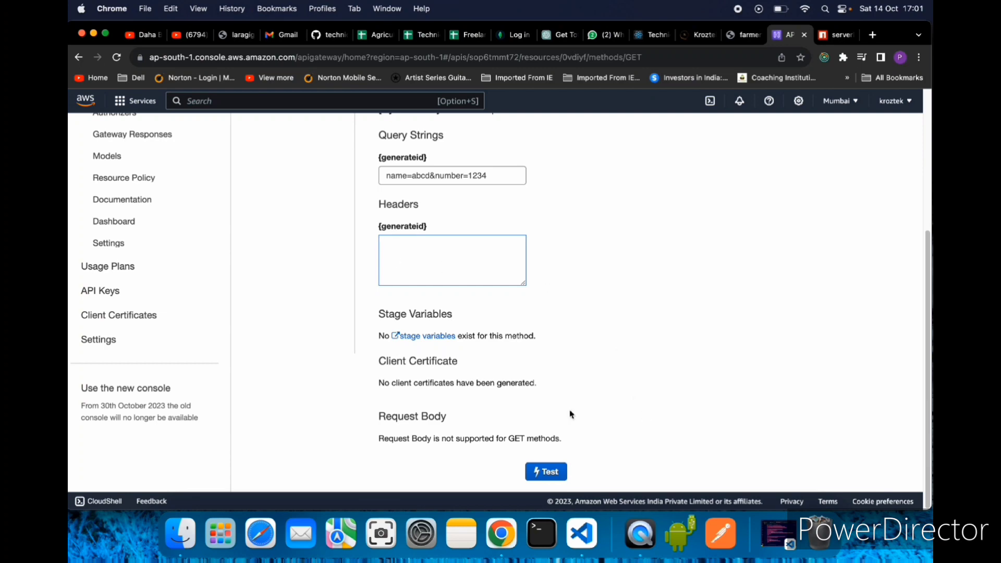
left_click(548, 477)
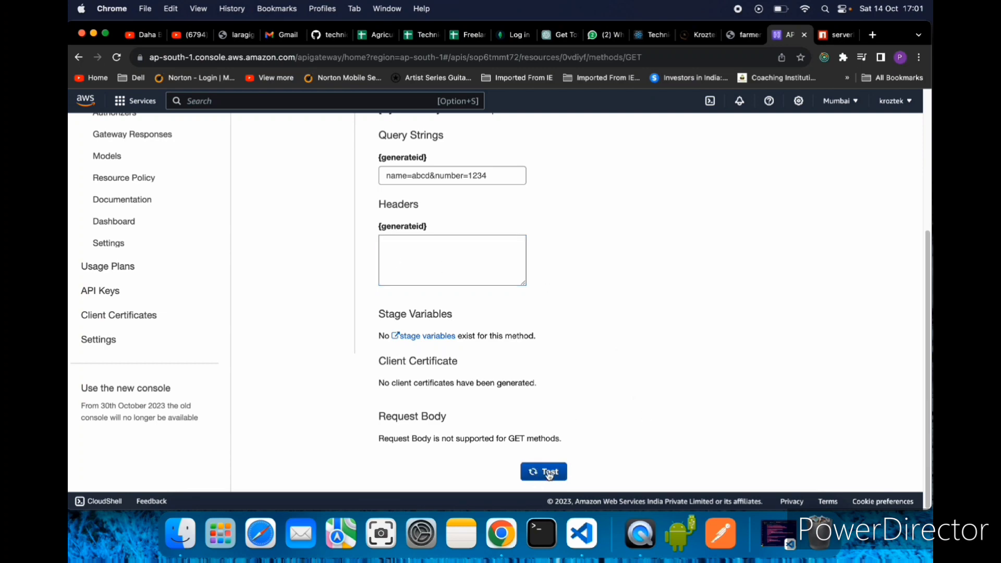
scroll(681, 379, "up", 5)
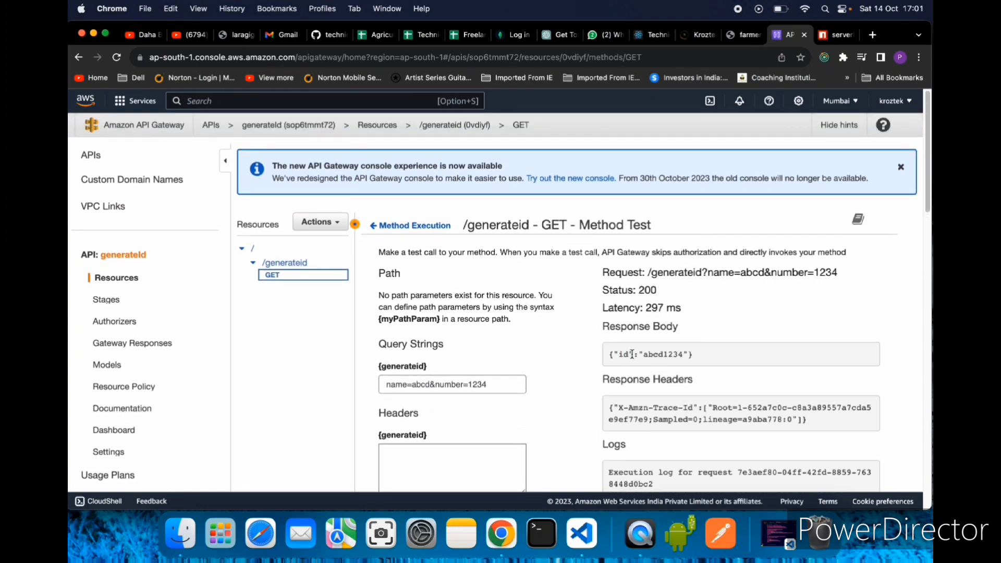
left_click_drag(620, 356, 688, 356)
scroll(729, 448, "down", 5)
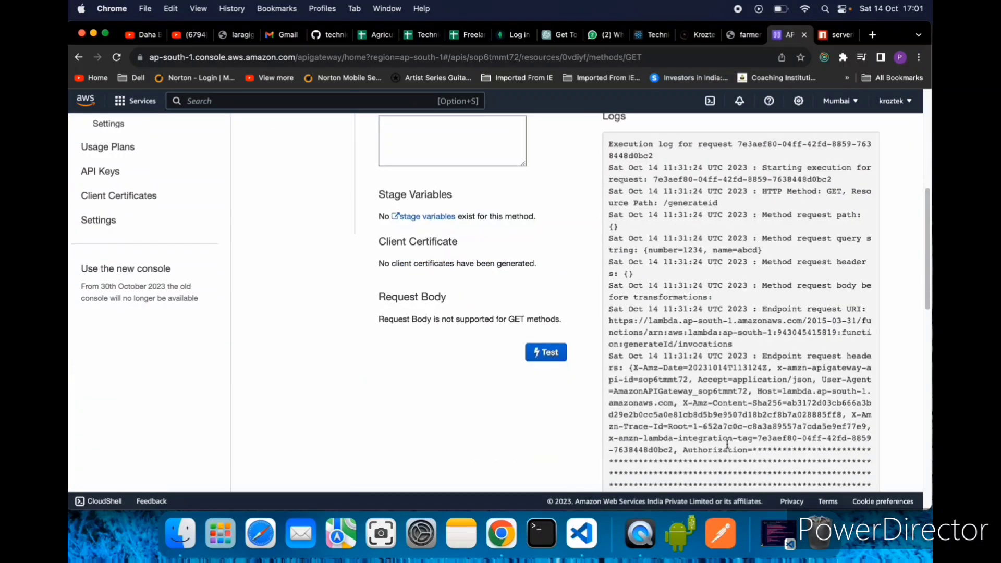
scroll(729, 448, "up", 5)
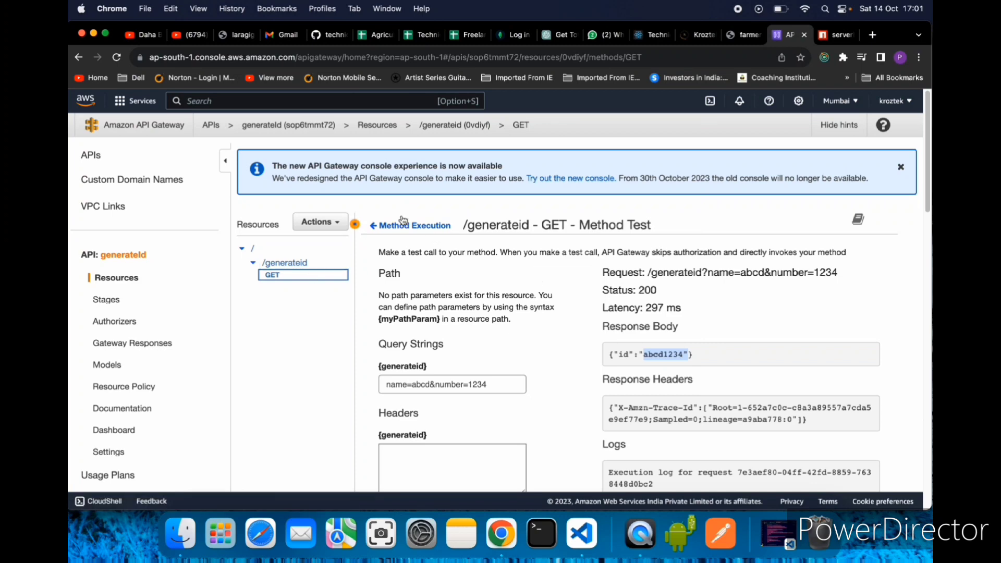
- Deploy the API to a new stage named dev, leaving the descriptions empty
left_click(325, 223)
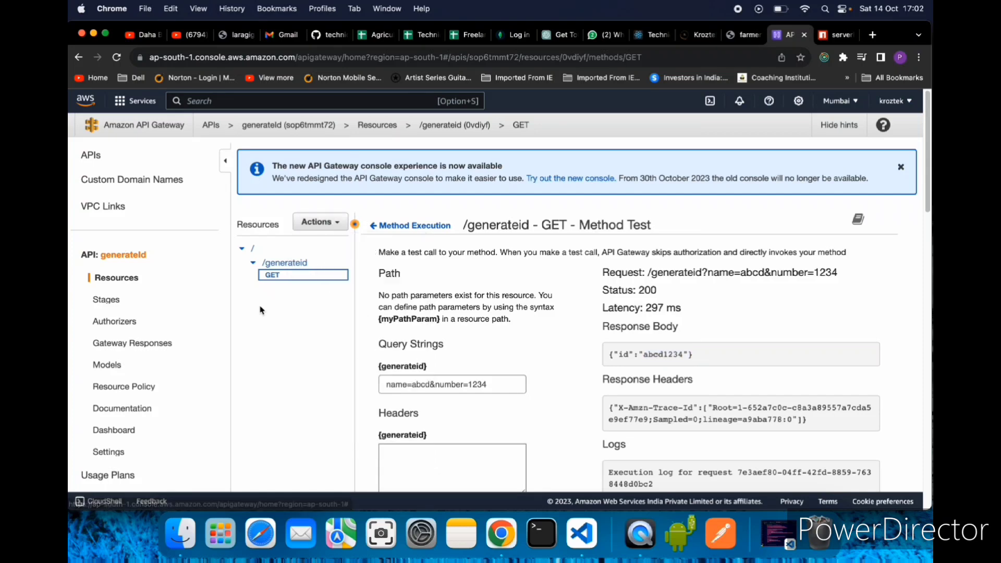
left_click(267, 264)
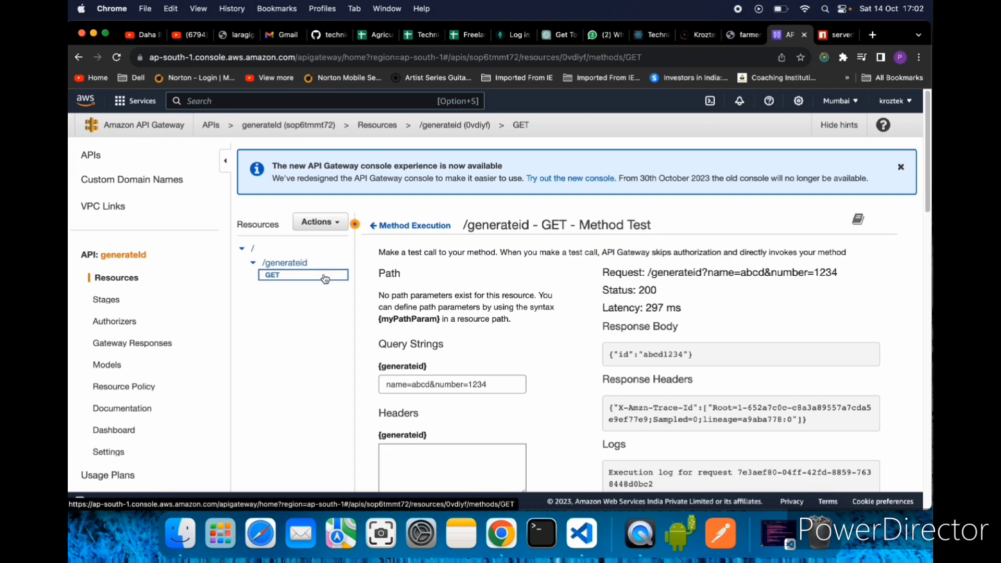
left_click(321, 224)
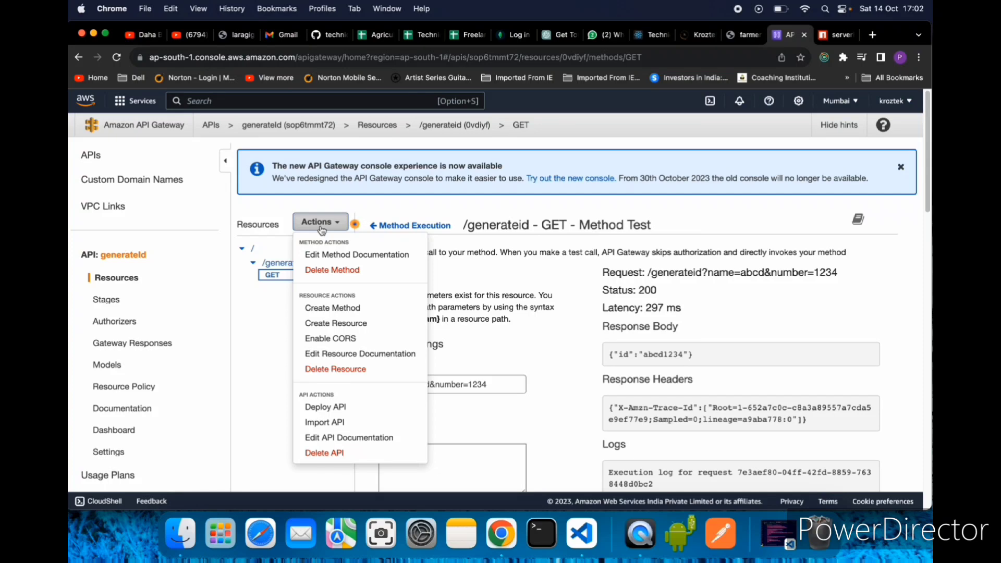
left_click(323, 408)
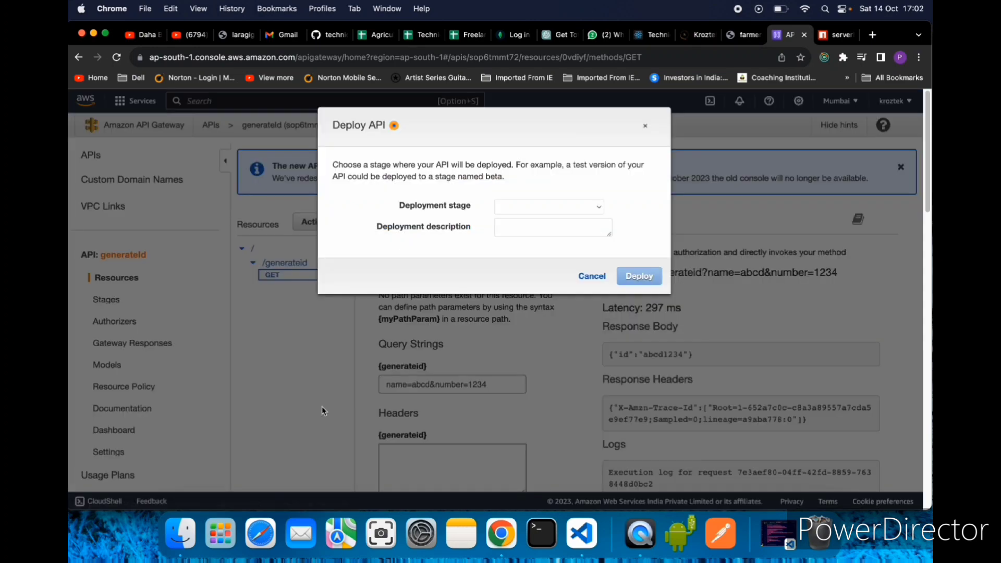
left_click(520, 211)
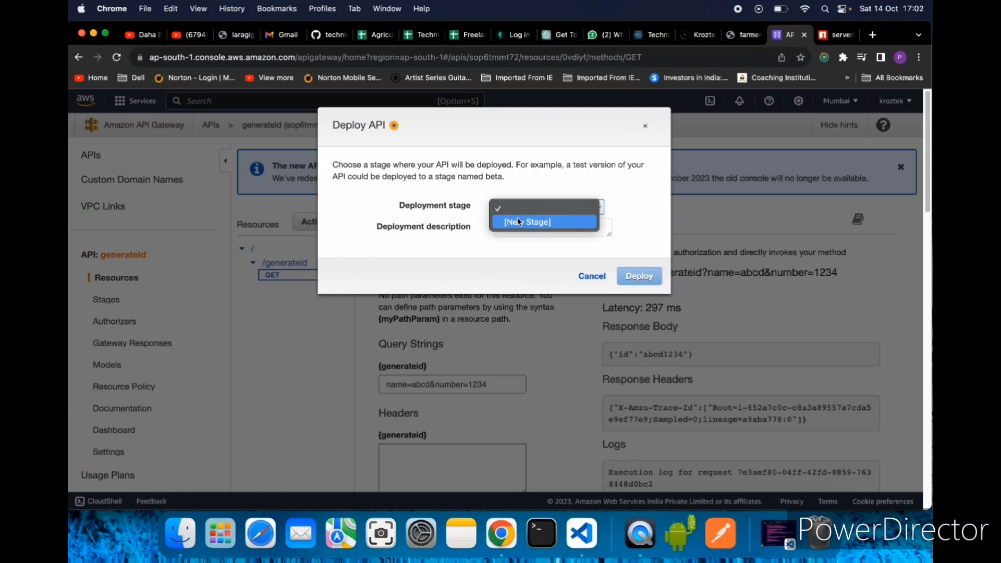
left_click(520, 223)
left_click(537, 226)
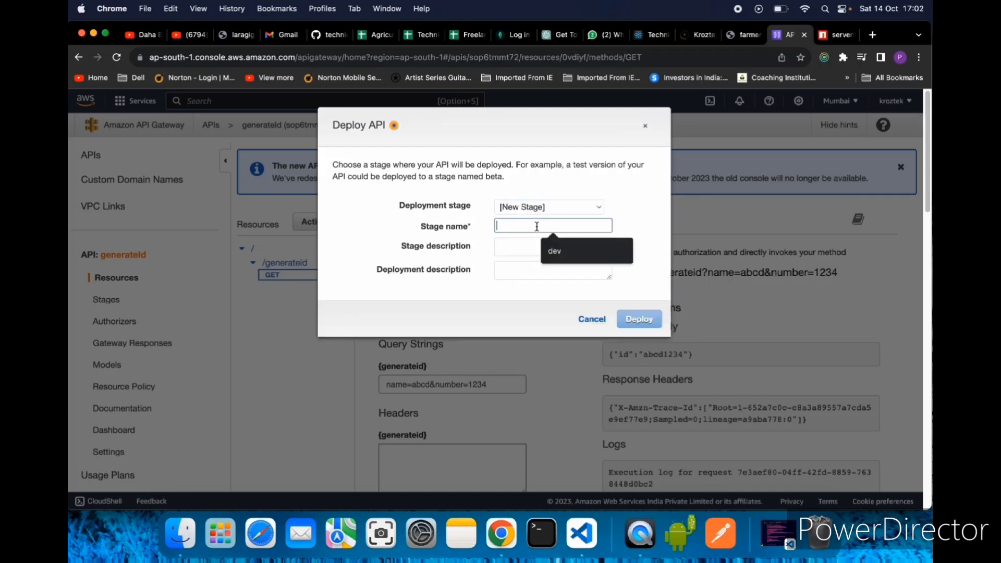
type("dev")
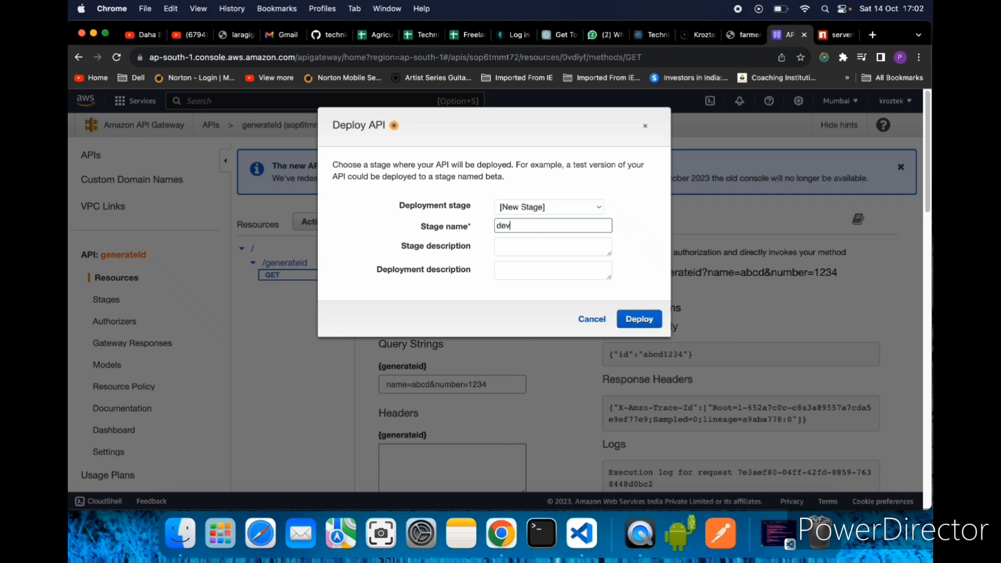
left_click(642, 321)
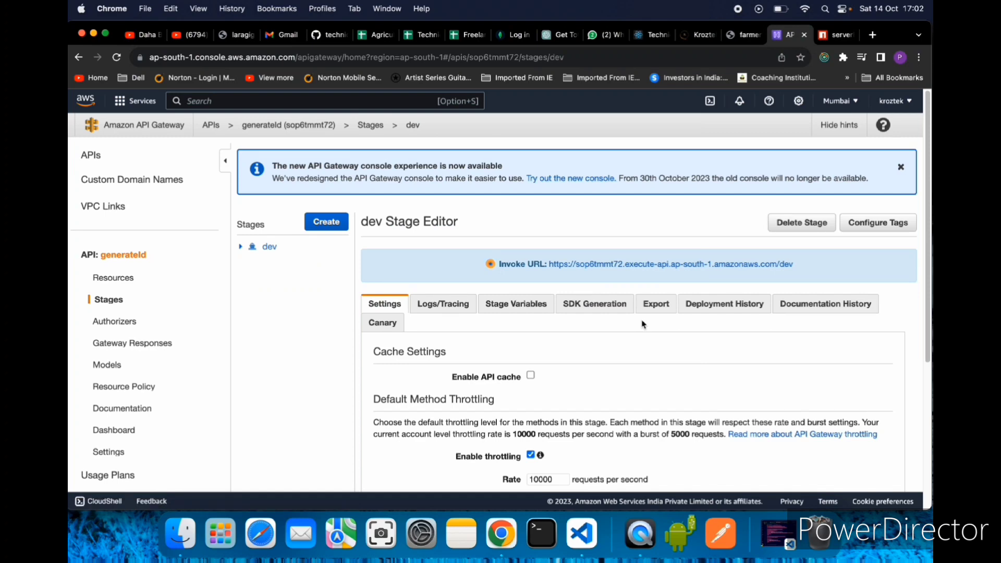
- Open the GET method of /generateid under the dev stage and copy its invoke URL
left_click_drag(809, 263, 549, 267)
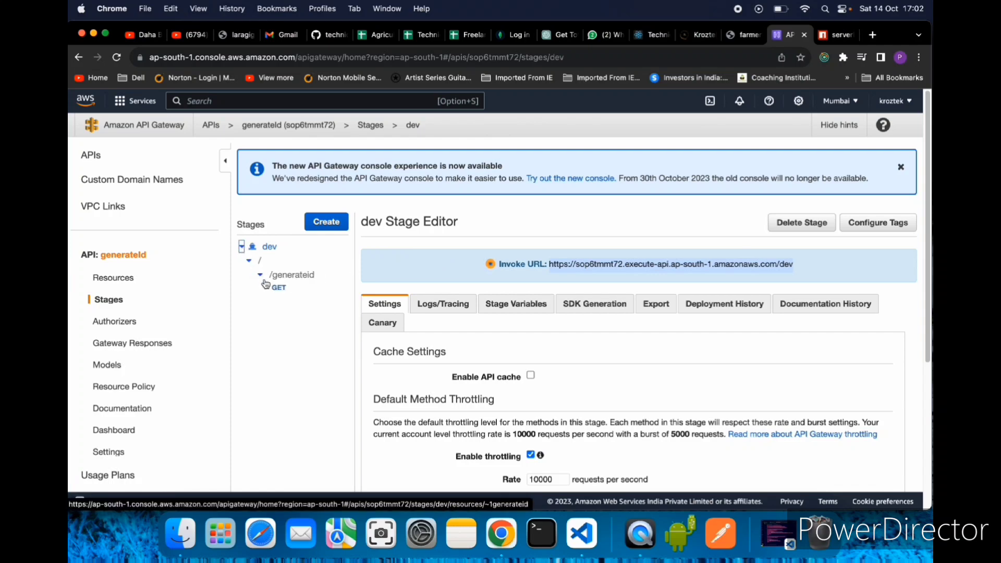
left_click(272, 289)
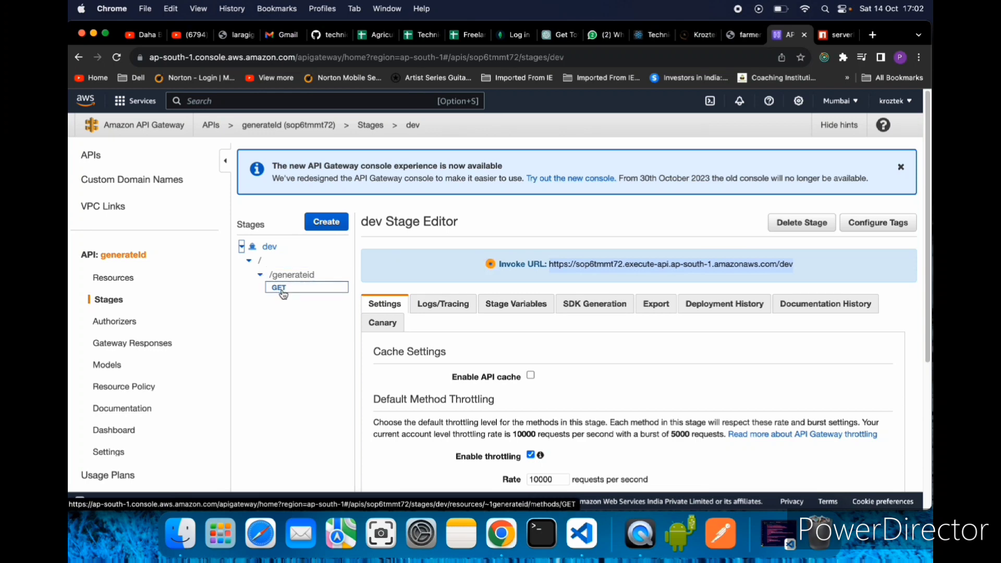
left_click(280, 288)
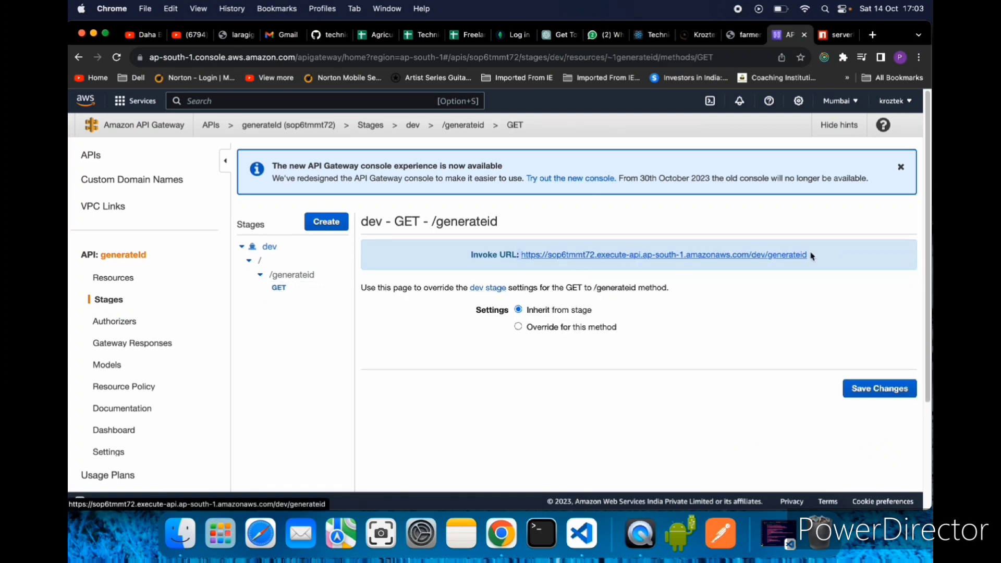
left_click_drag(816, 255, 512, 259)
key("super+c")
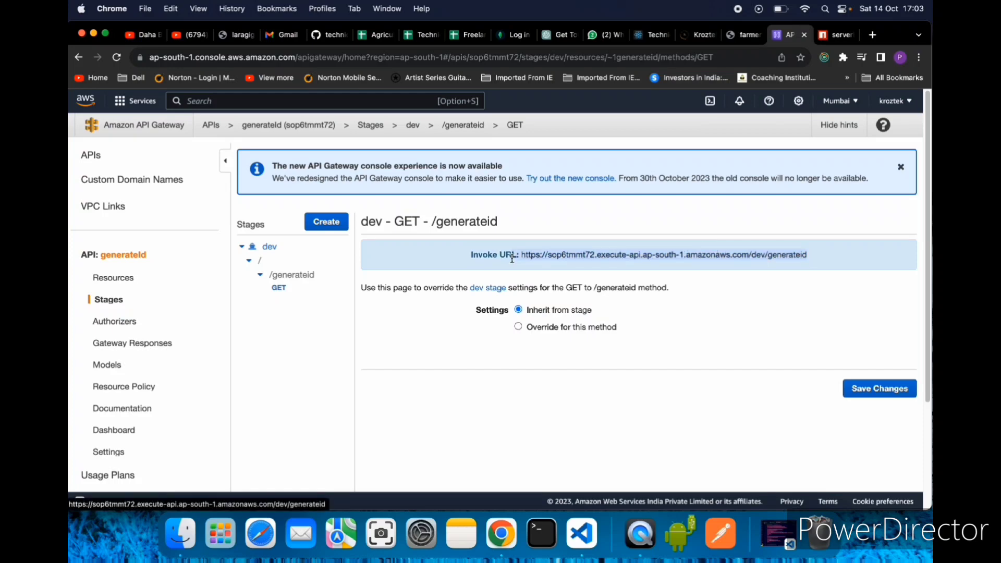
right_click(541, 261)
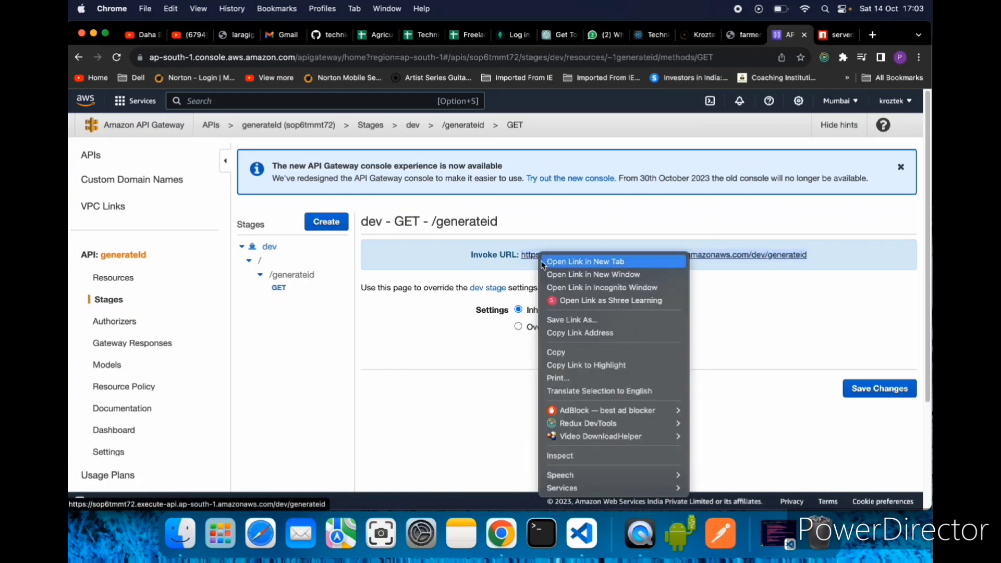
left_click(569, 355)
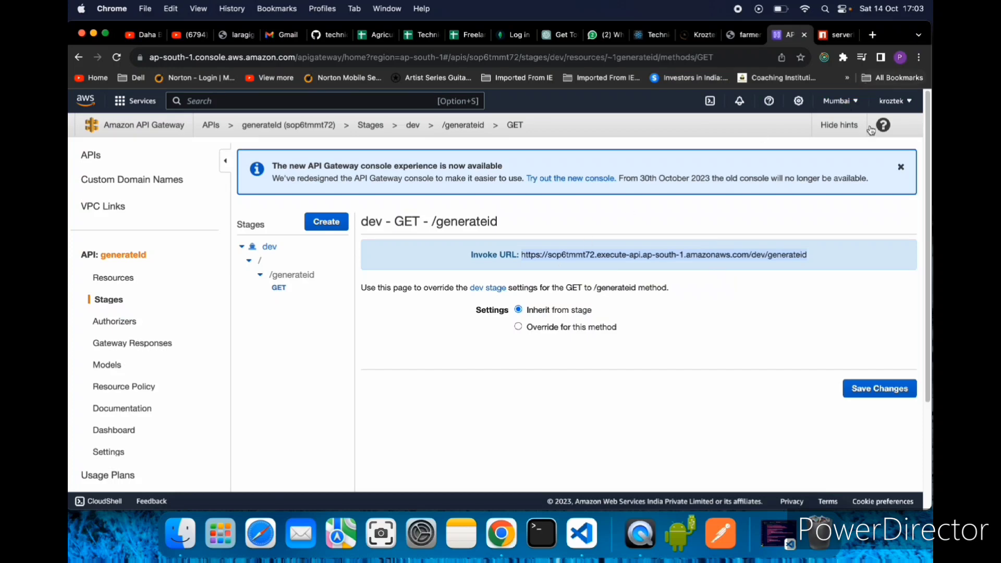
left_click(881, 392)
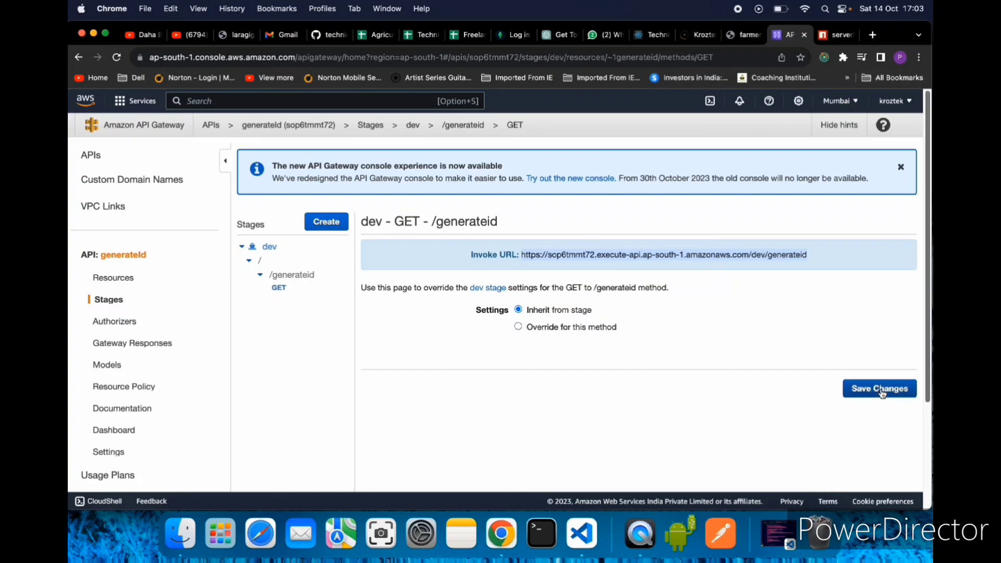
- Open the copied dev invoke URL for /generateid in a new browser tab without any query parameters
left_click(873, 34)
left_click(712, 57)
key("super+v")
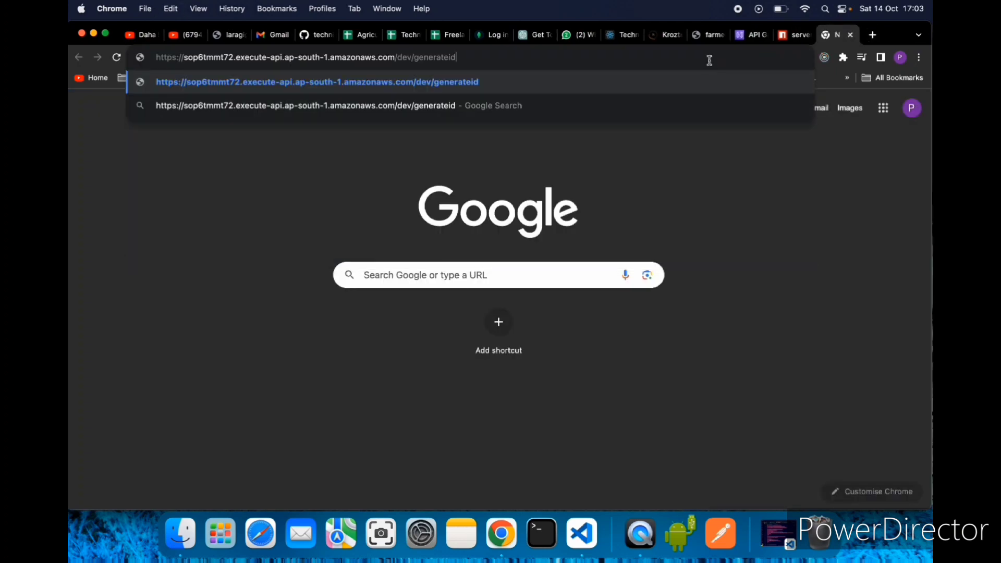
type("?")
key("Return")
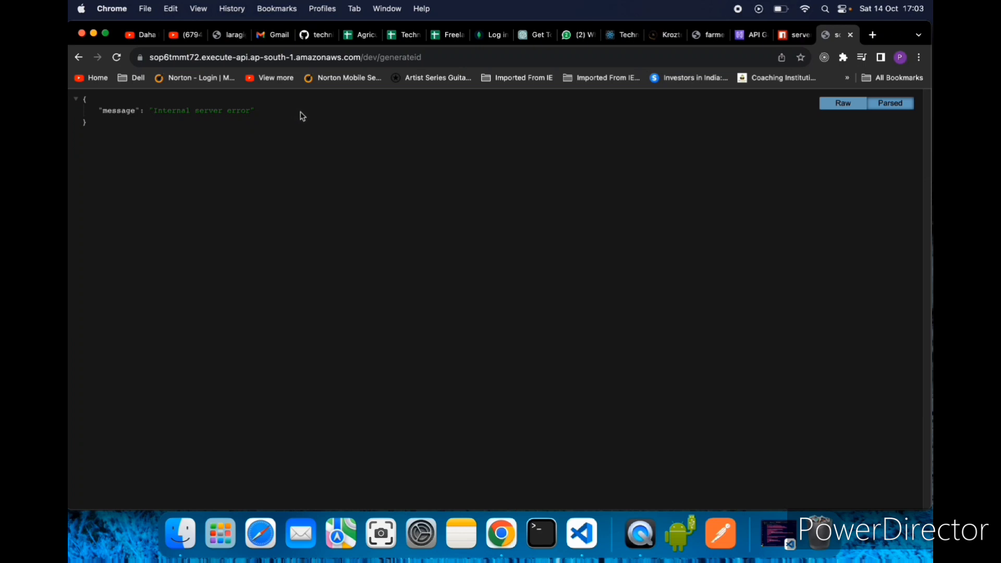
- Request the invoke URL again with the query string name=abcd&number=12345
left_click(516, 57)
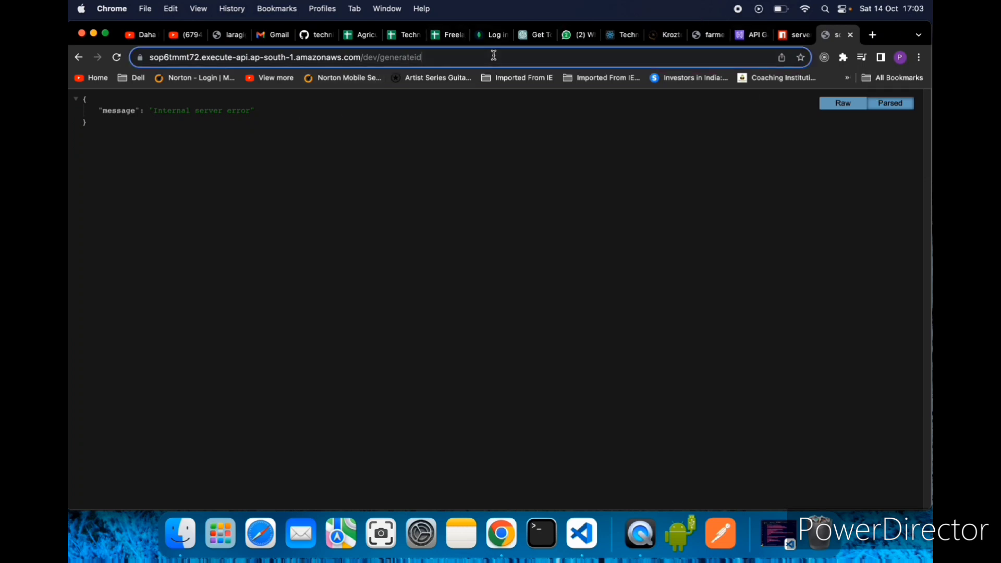
left_click(516, 56)
type("?")
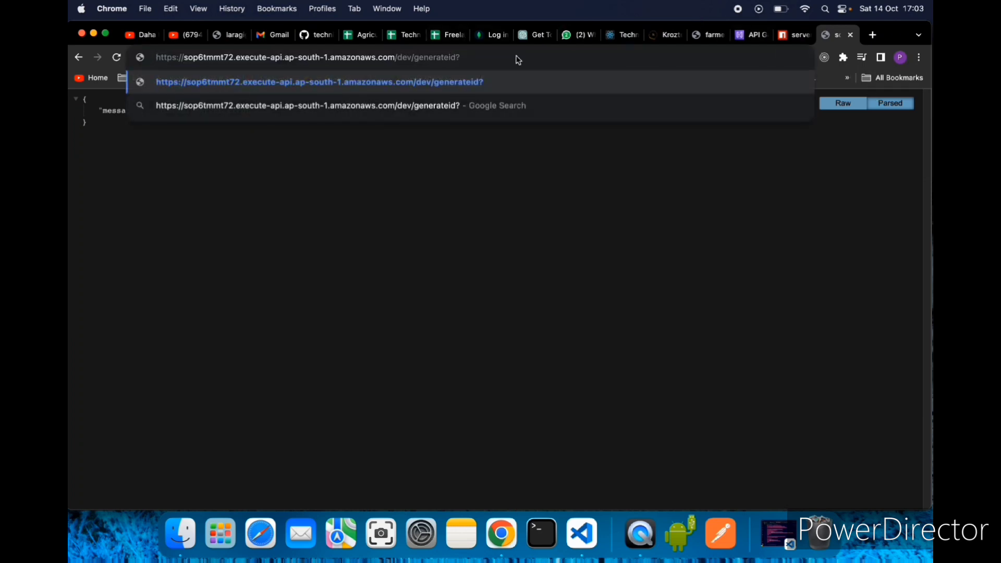
type("name")
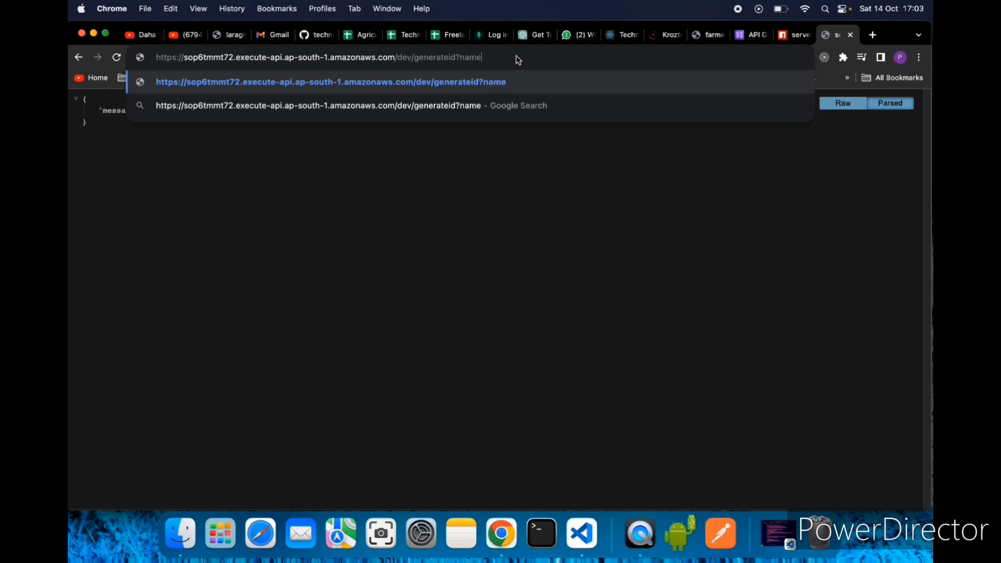
type("&")
key("BackSpace")
type("=abcd =")
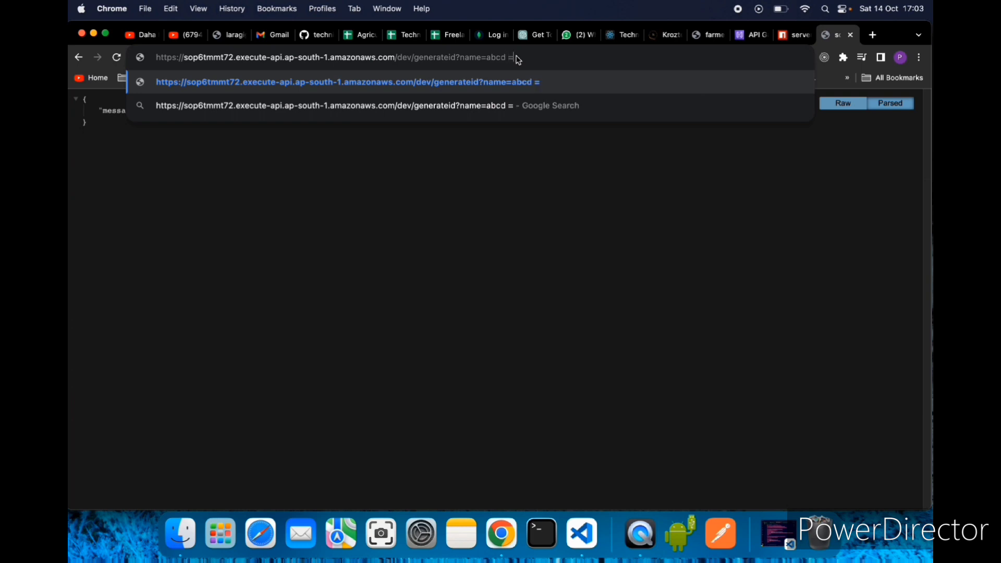
key("BackSpace")
type("&nu")
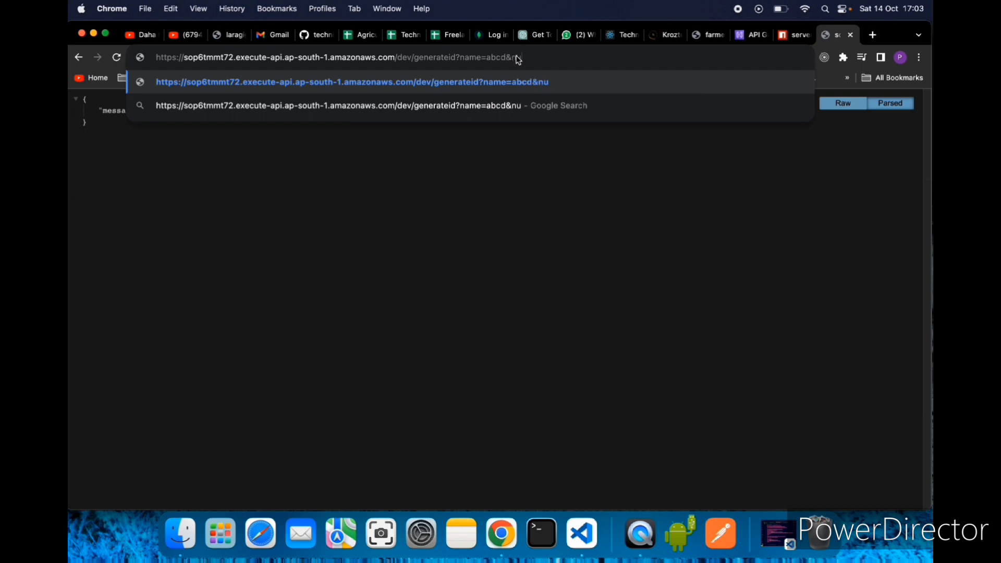
type("mber=12345")
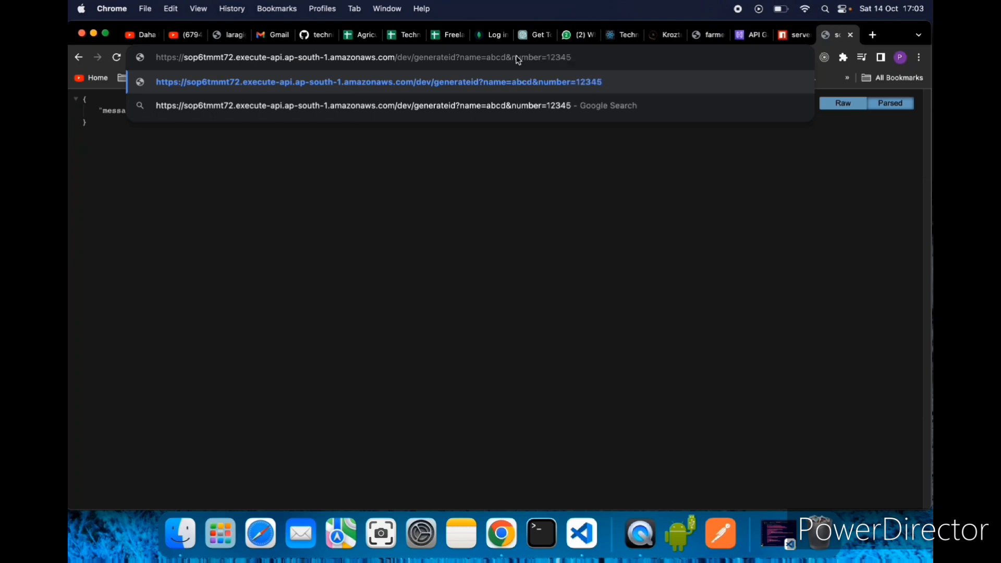
key("Return")
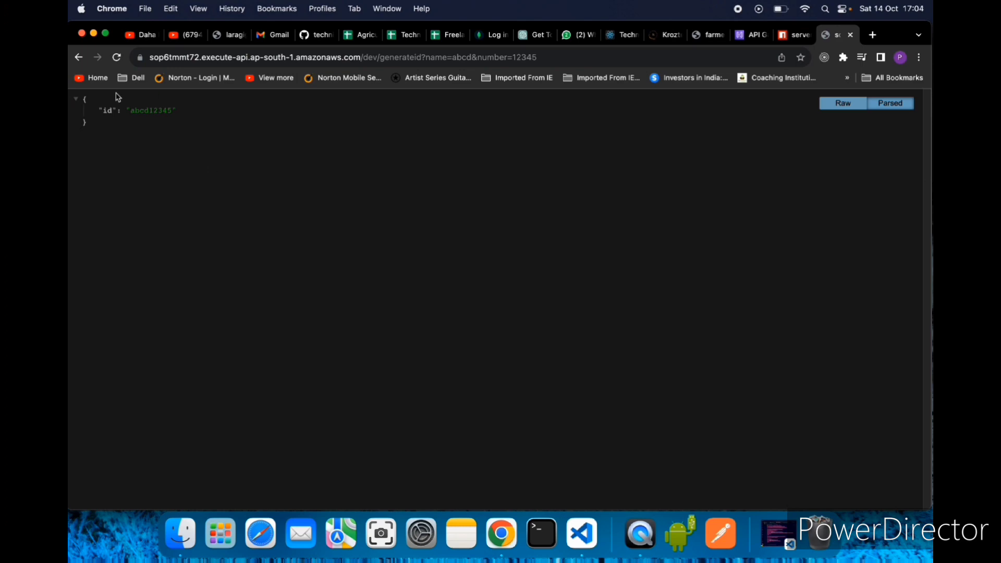
- Request the endpoint with a person's first name as name and 123456 as number, and examine the returned id
left_click(543, 56)
left_click(543, 56)
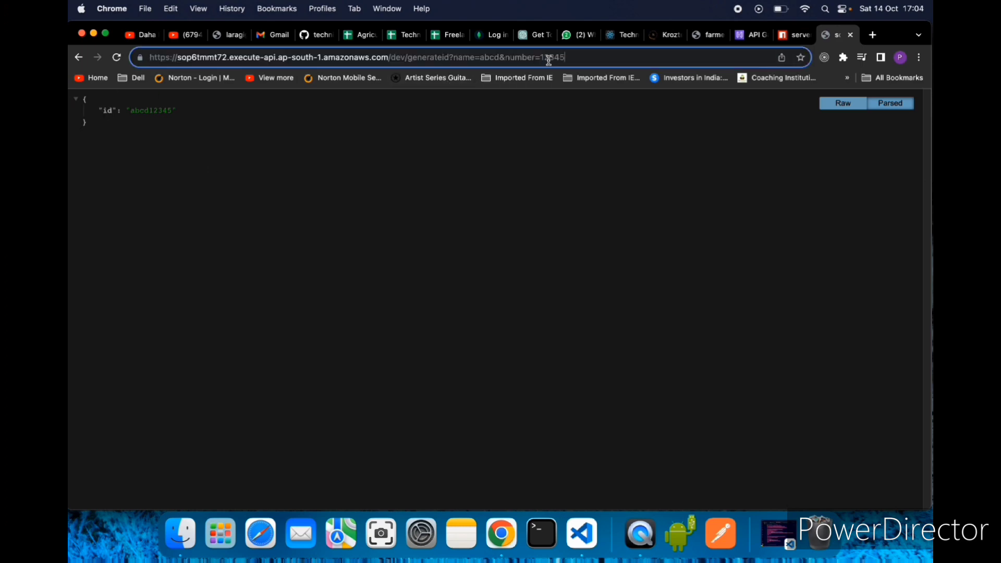
key("Left")
key("Left")
key("Left")
key("Left")
key("Left")
key("Left")
key("Left")
key("Left")
key("Left")
key("Left")
key("Left")
key("Left")
key("Left")
key("BackSpace")
key("BackSpace")
key("BackSpace")
key("BackSpace")
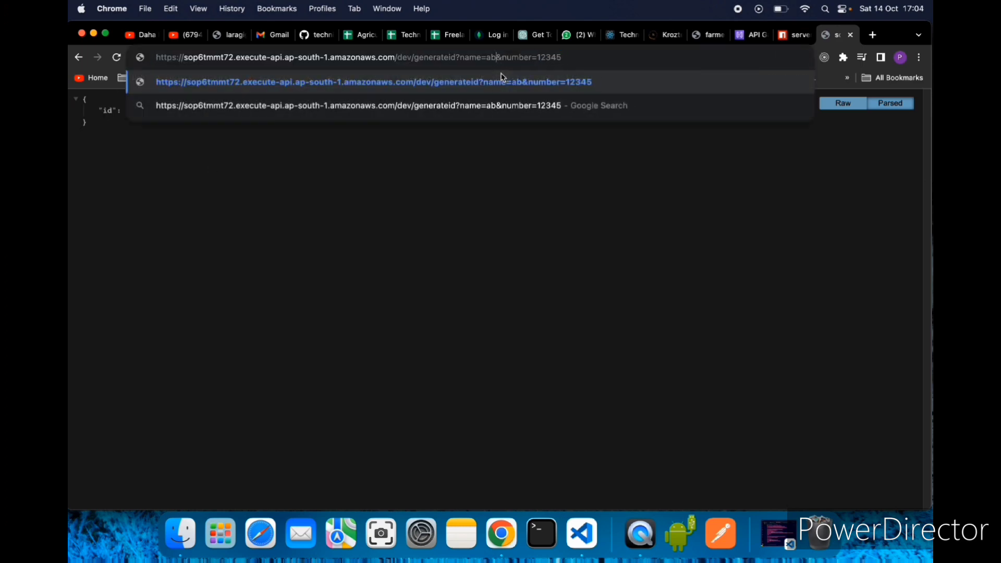
type("Shree")
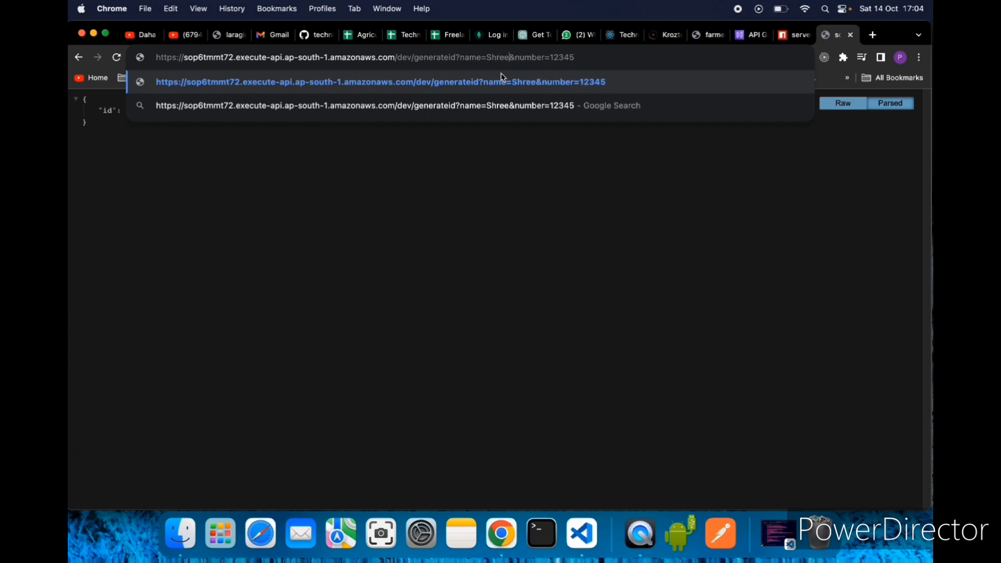
left_click_drag(605, 57, 548, 58)
key("BackSpace")
type("123456")
key("Return")
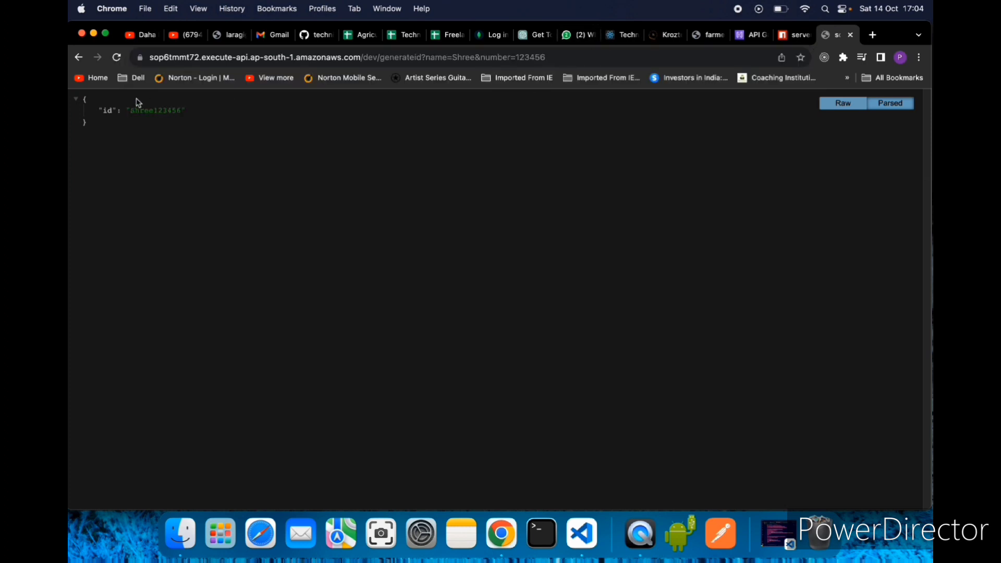
left_click_drag(130, 110, 182, 110)
left_click_drag(591, 57, 138, 57)
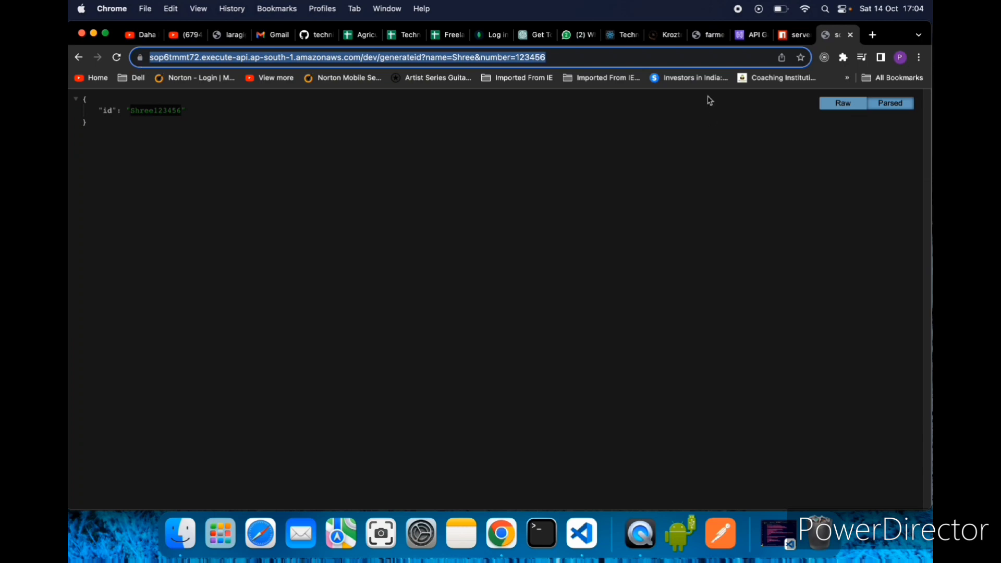
- Return to the AWS console, find the Lambda service and open the generateId function
left_click(754, 39)
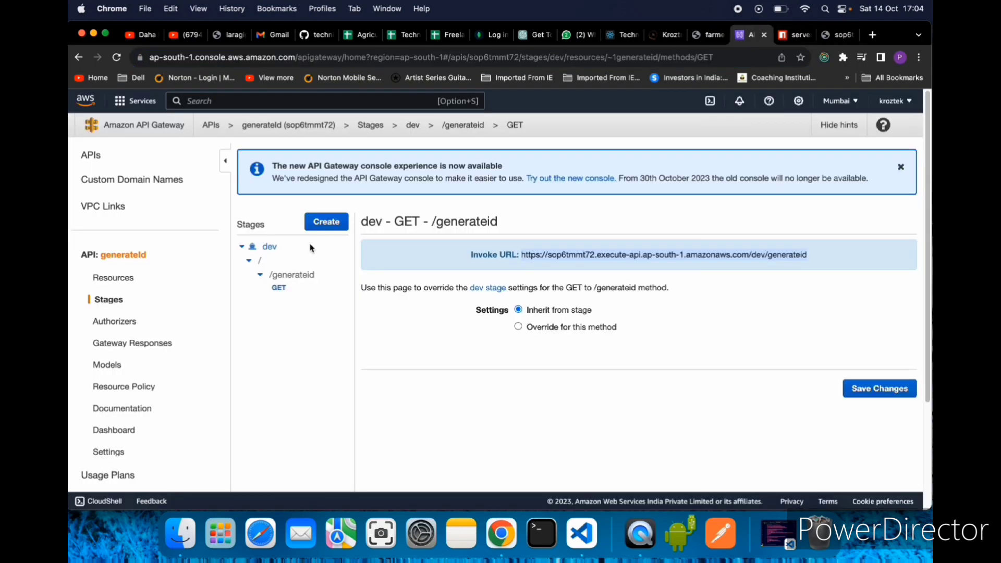
left_click(280, 102)
type("lamda")
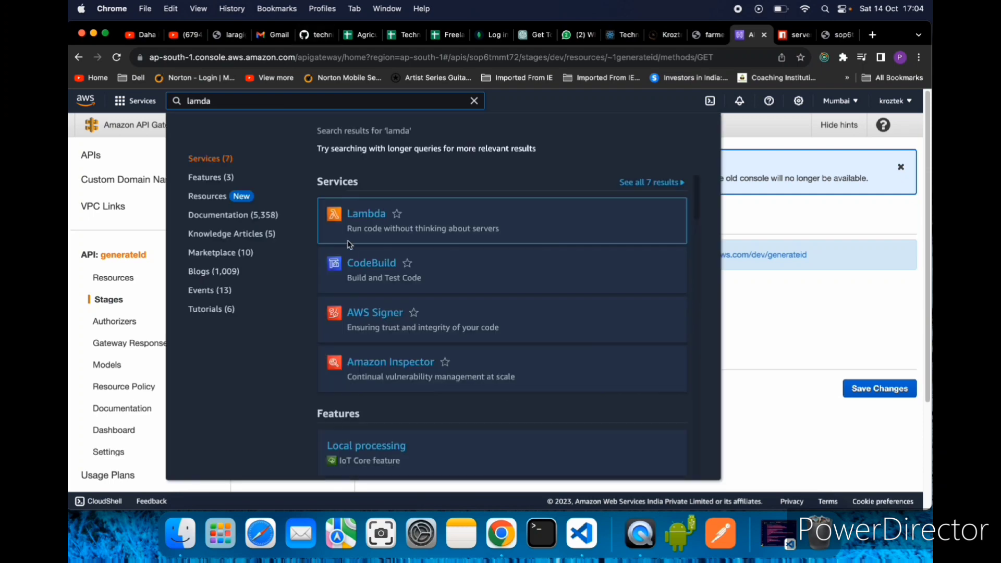
left_click(363, 213)
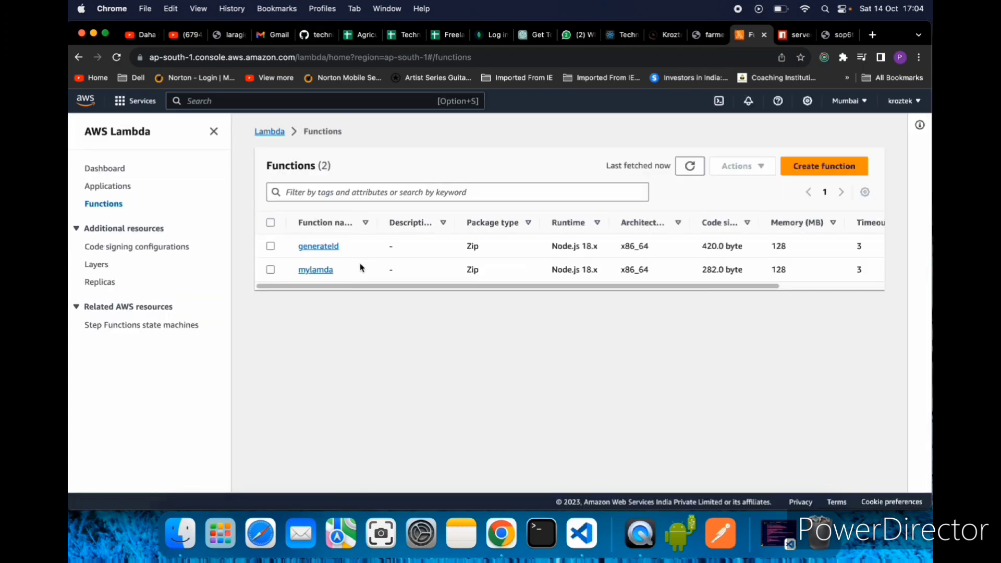
left_click(317, 246)
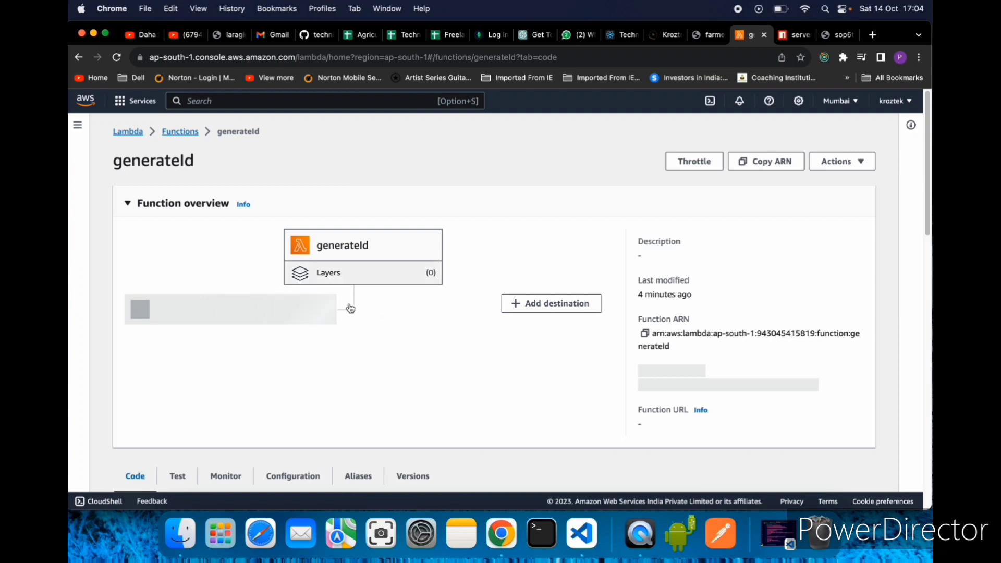
- Review the generateId function's API Gateway trigger, its index.mjs source code and its runtime settings
scroll(477, 353, "down", 5)
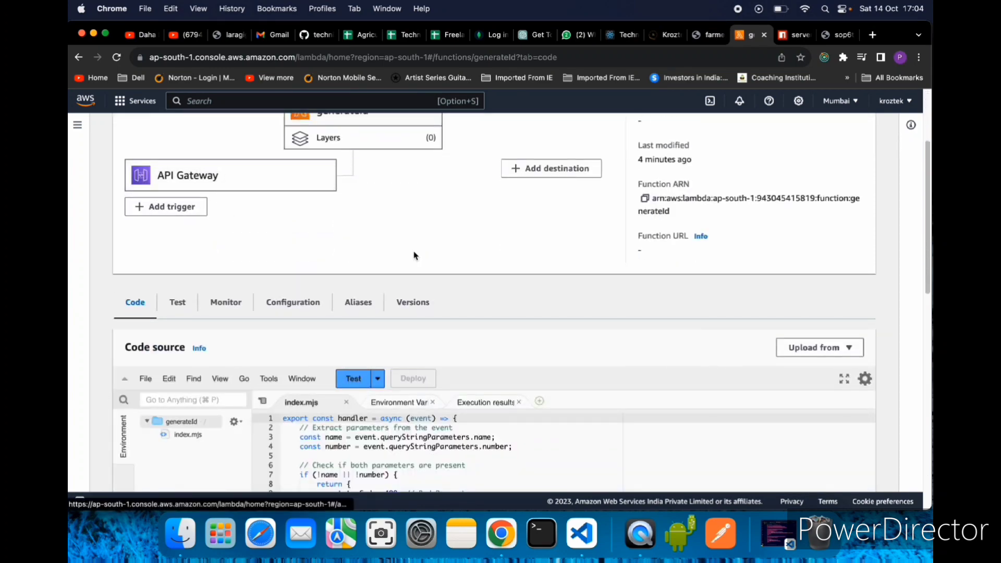
scroll(414, 256, "up", 3)
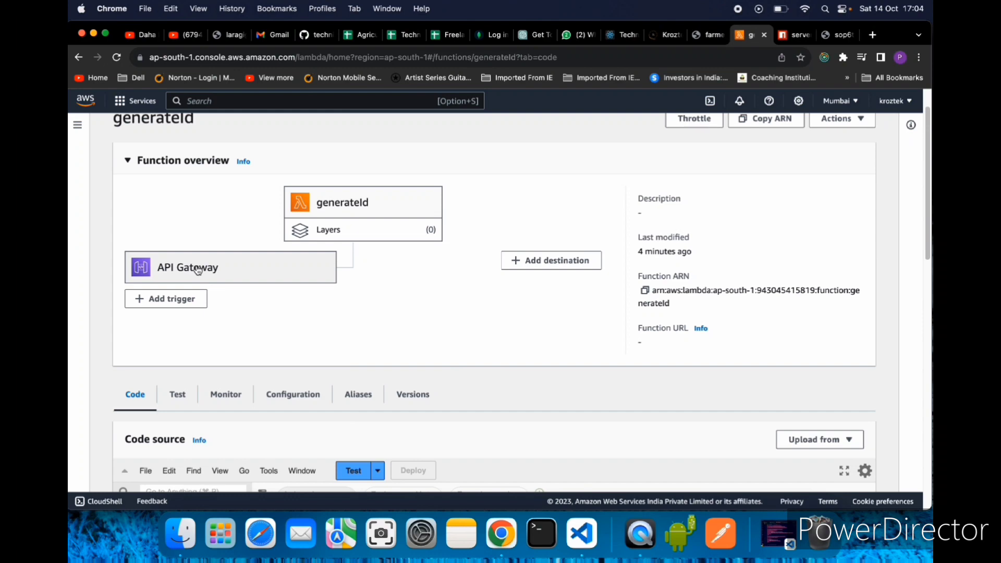
scroll(436, 353, "down", 6)
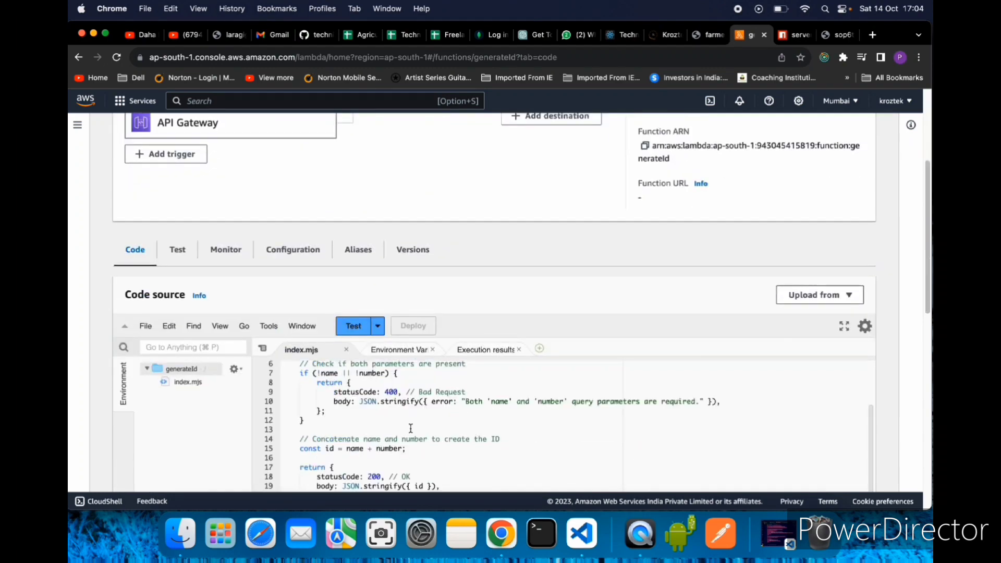
scroll(714, 418, "down", 5)
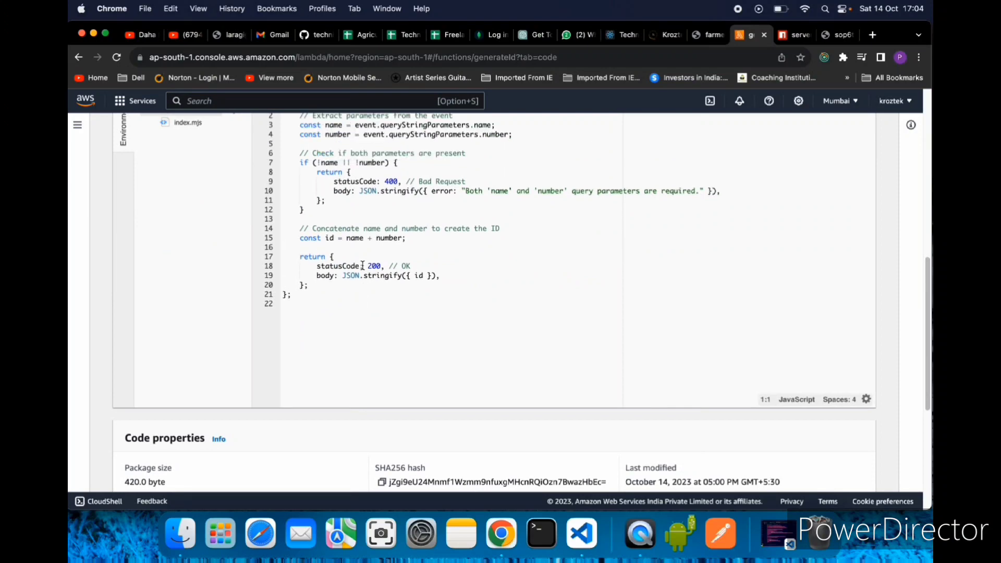
scroll(533, 414, "down", 7)
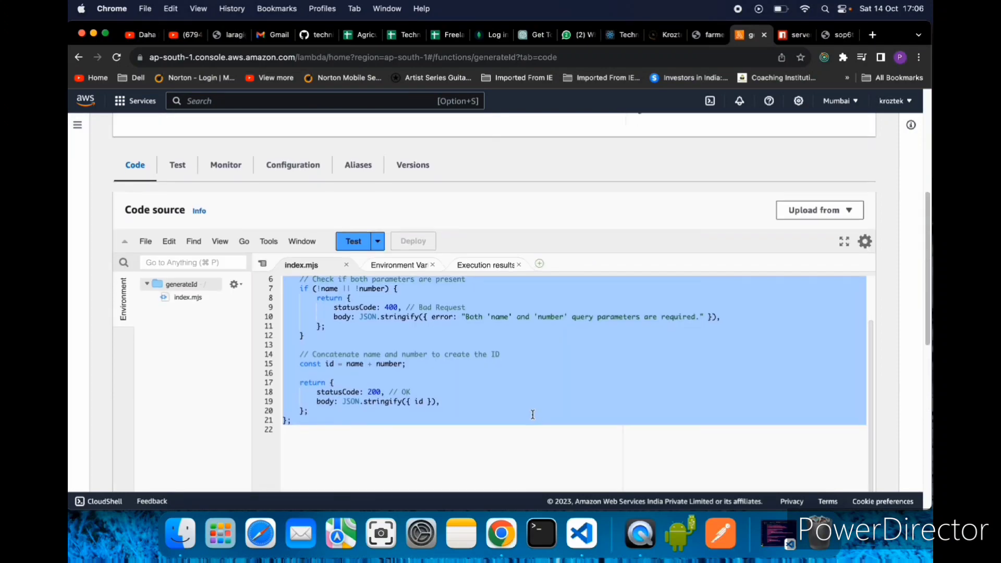
scroll(437, 361, "up", 2)
scroll(534, 355, "down", 8)
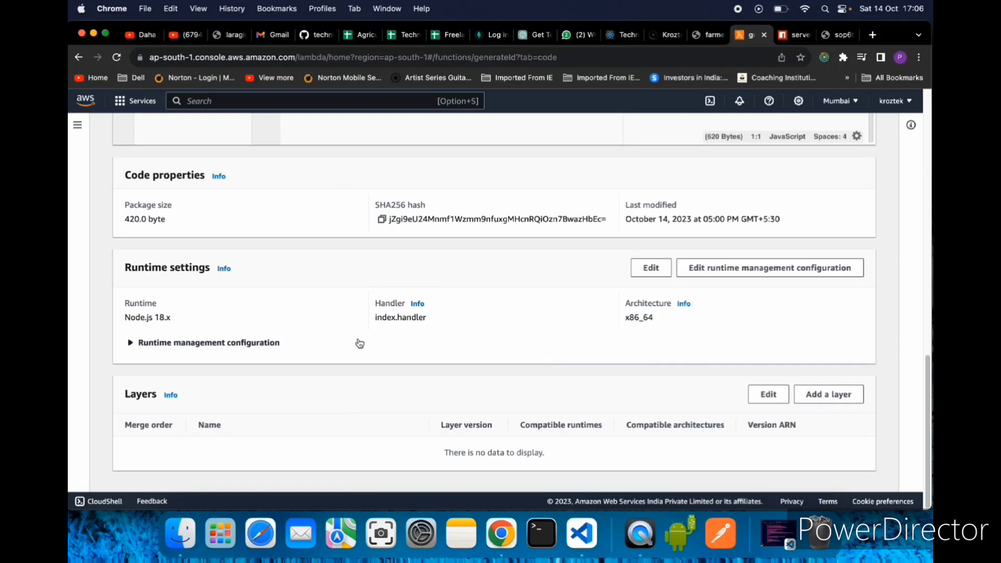
scroll(358, 342, "up", 7)
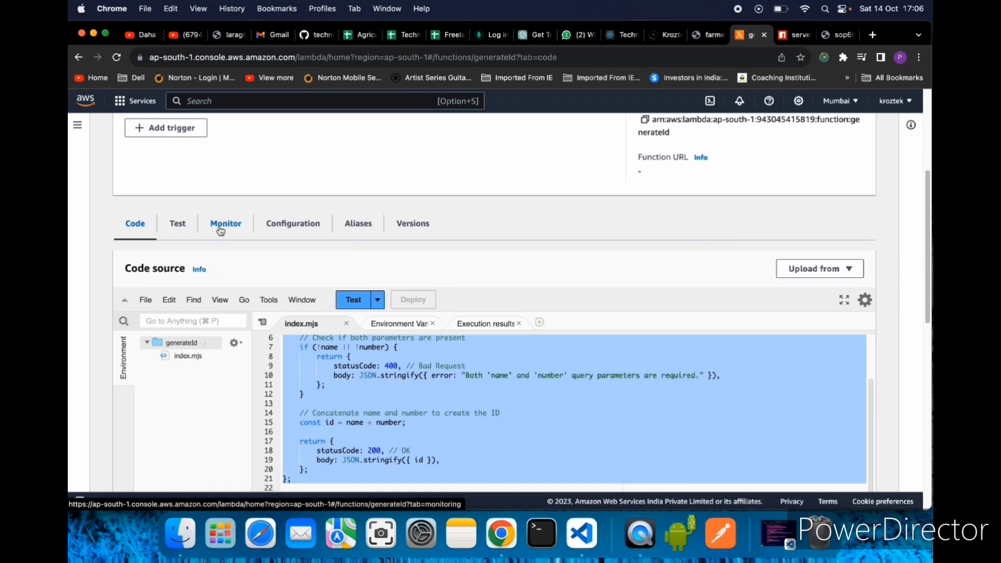
- View the function's monitoring logs and expand the first entry under Recent invocations
left_click(221, 231)
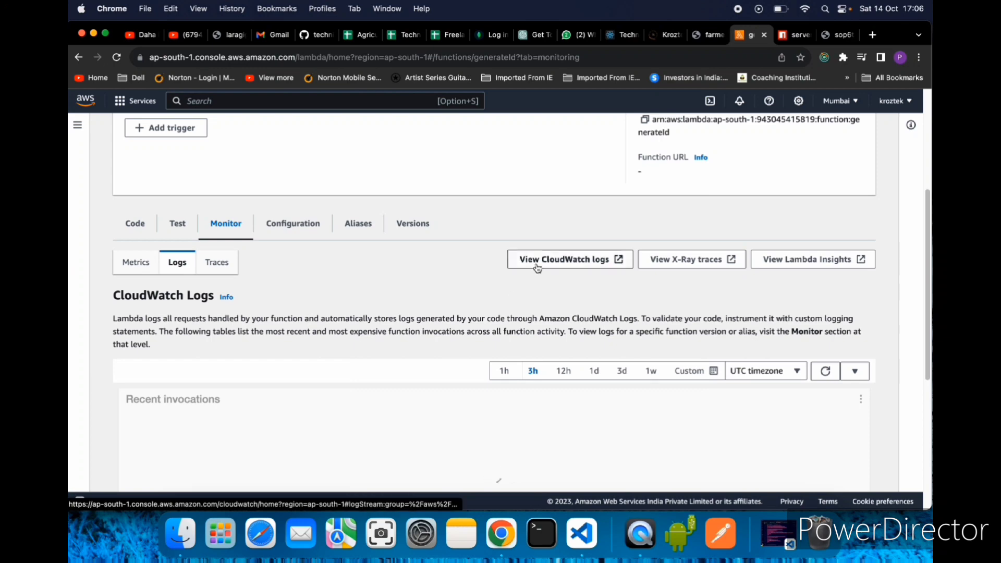
scroll(398, 360, "down", 5)
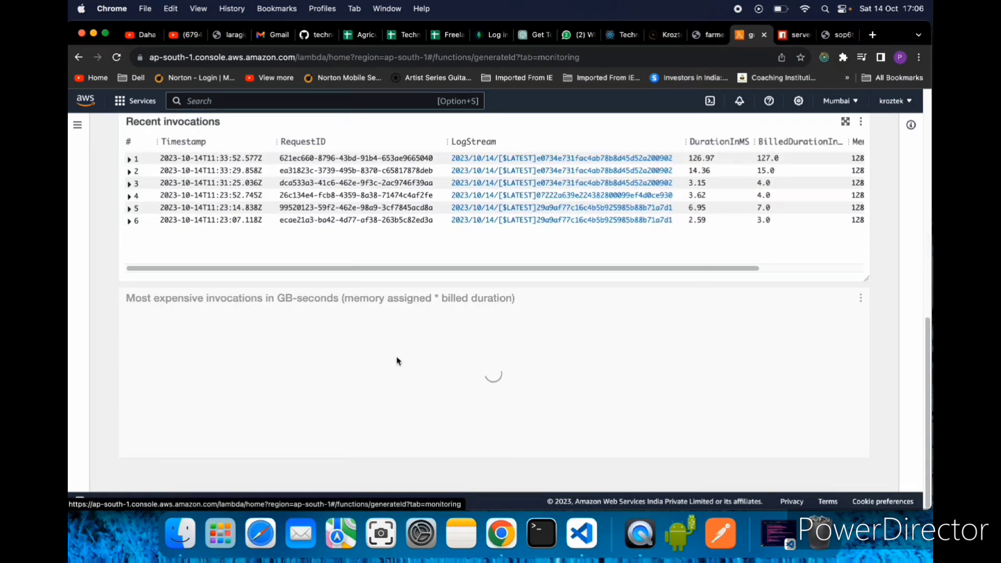
scroll(170, 287, "up", 2)
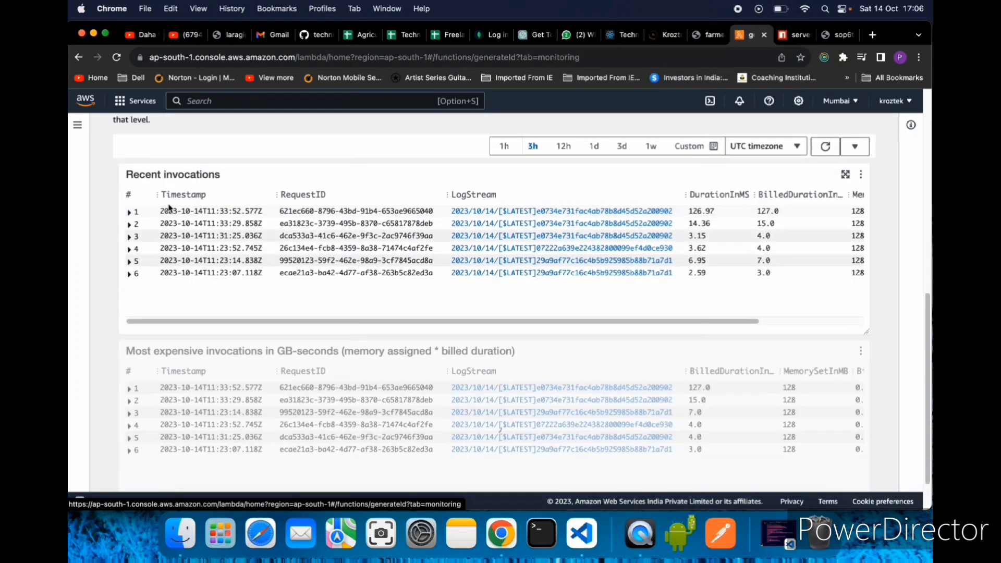
left_click(129, 212)
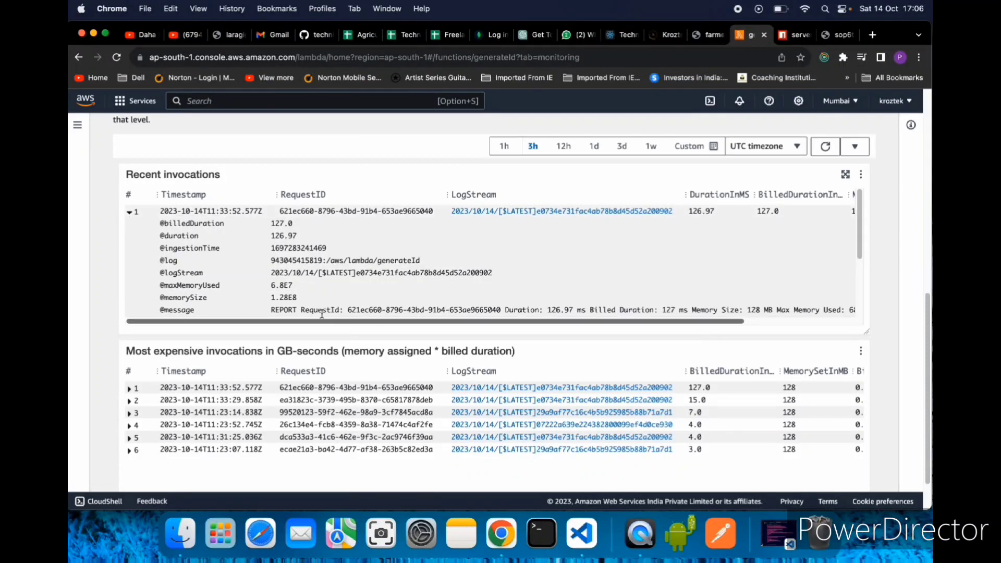
scroll(554, 311, "up", 5)
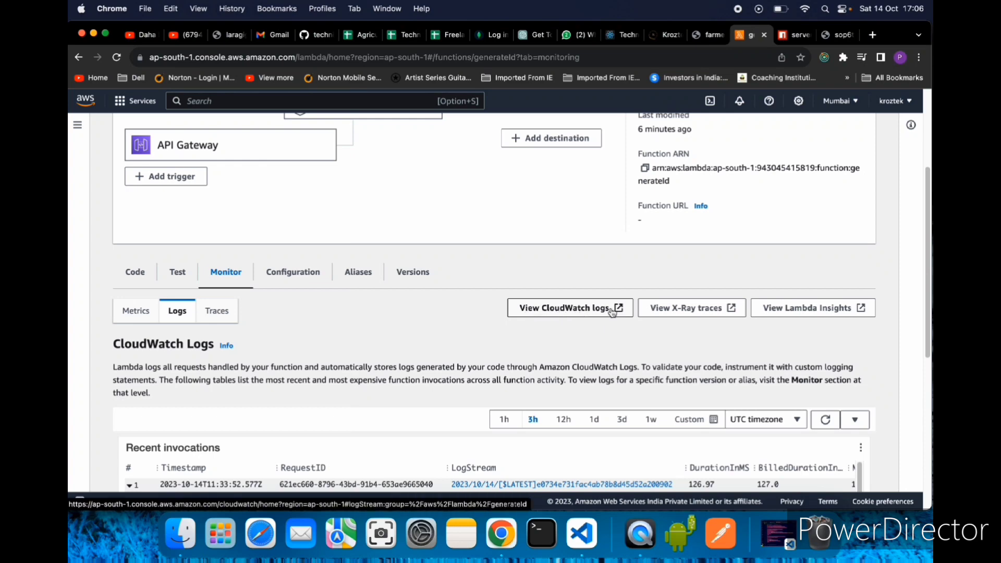
- Open the function's CloudWatch log group and view its most recent log stream
left_click(571, 313)
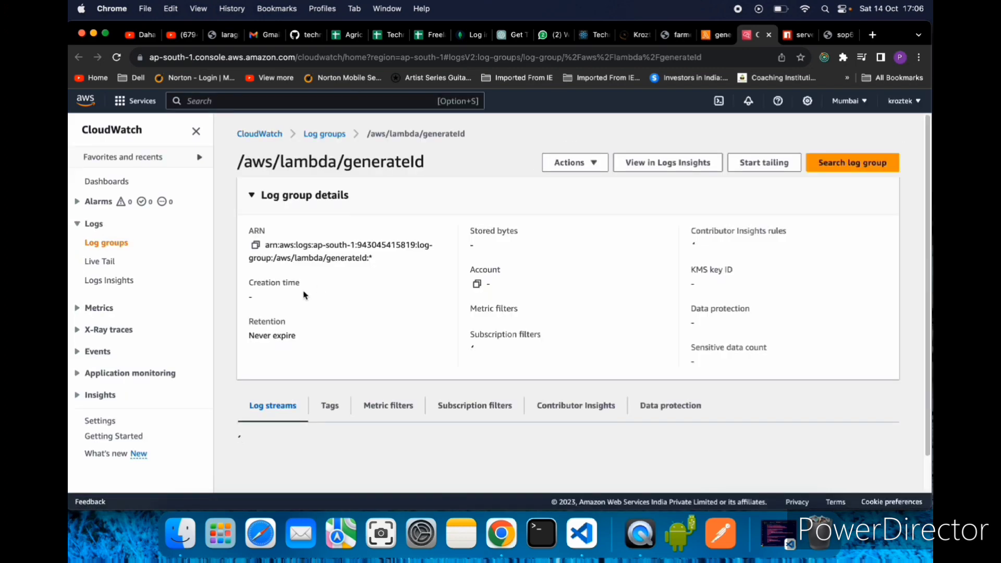
scroll(417, 347, "down", 5)
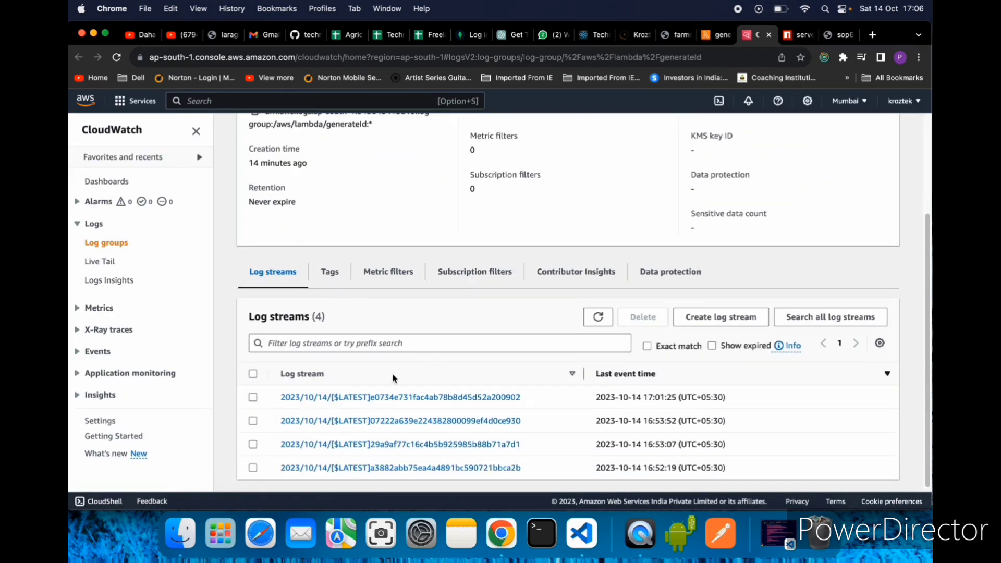
left_click(347, 397)
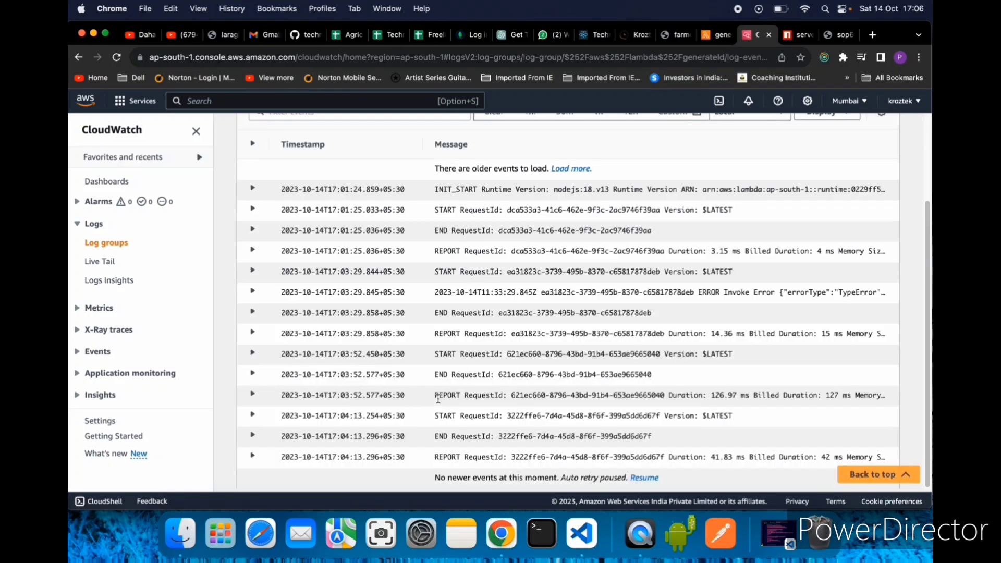
- Inspect the log events in the stream and expand the last REPORT entry to read its details
left_click(253, 191)
left_click(254, 192)
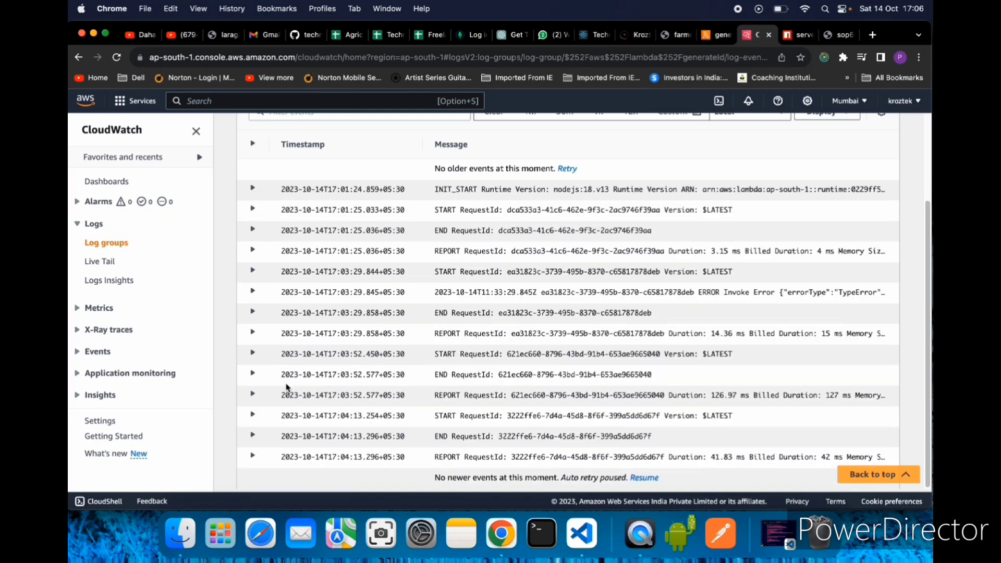
left_click(254, 457)
scroll(384, 434, "down", 2)
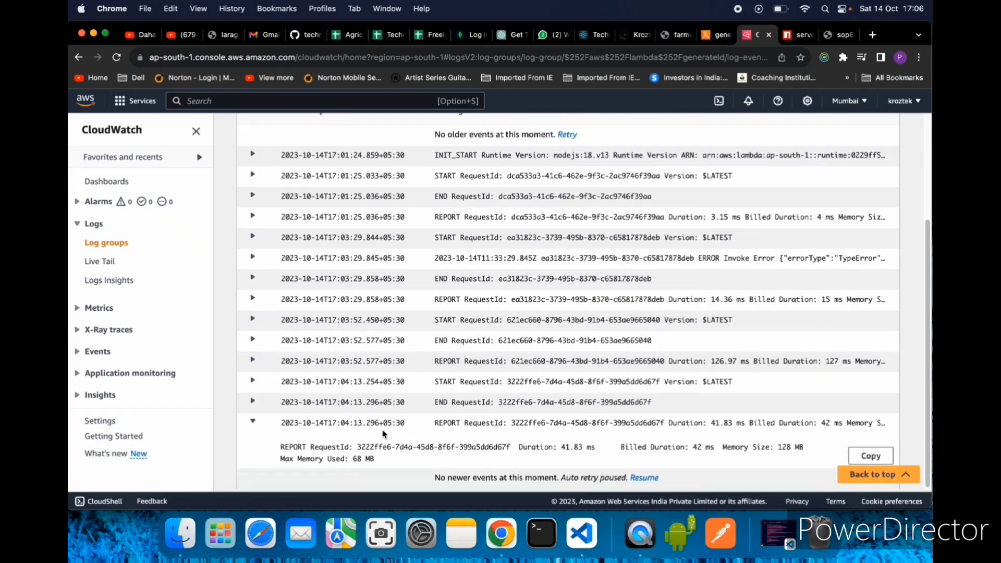
- Read the duration and memory figures in the last REPORT entry and expand the END entry above it
left_click_drag(518, 447, 608, 456)
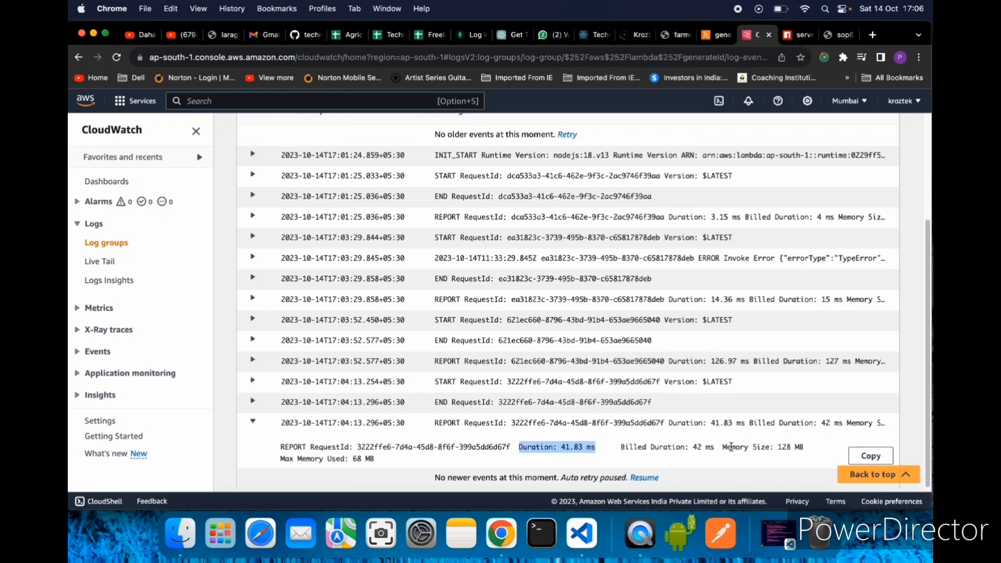
left_click_drag(731, 448, 808, 448)
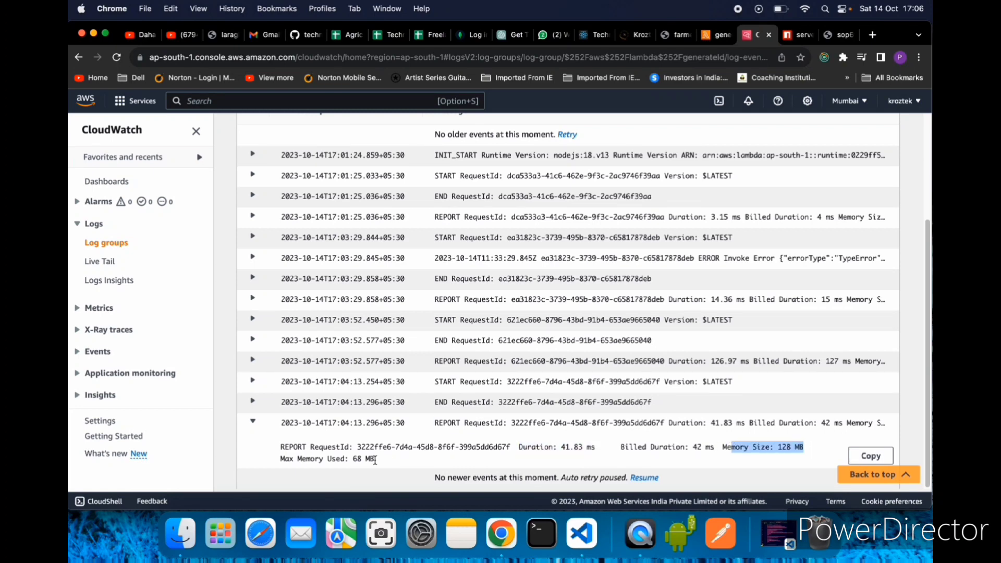
left_click_drag(375, 460, 263, 436)
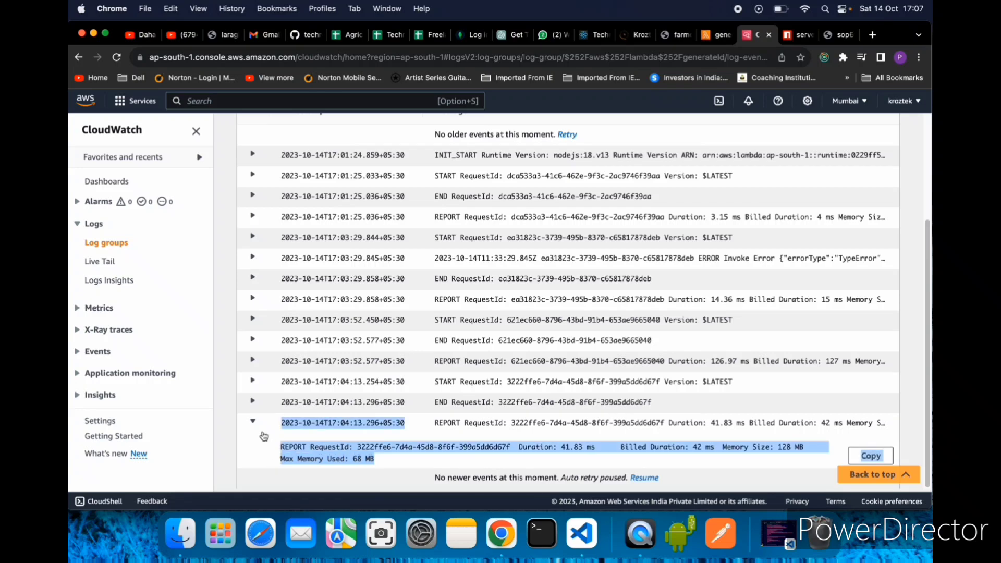
left_click(252, 402)
scroll(412, 436, "down", 1)
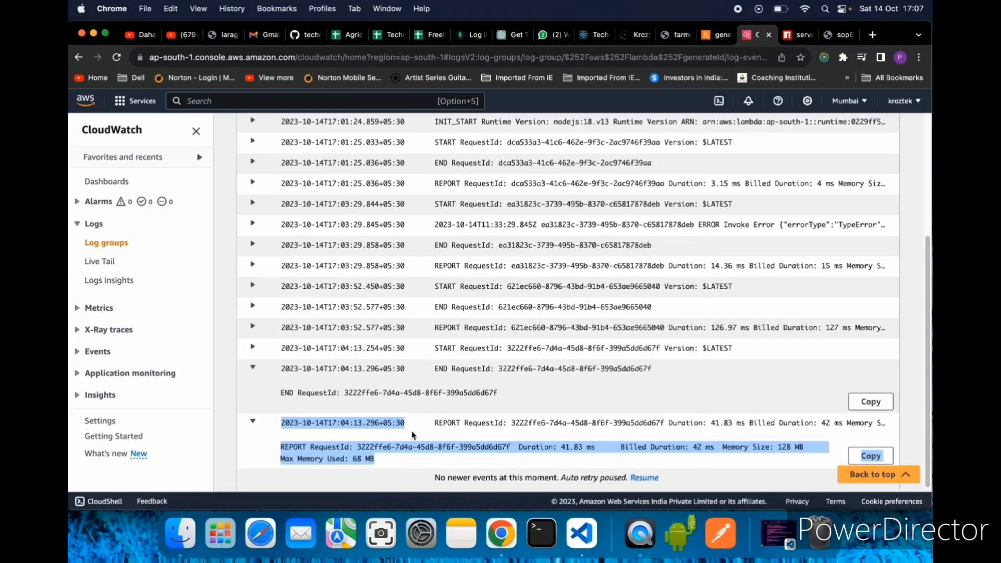
- Return to the generateId function's code and review the handler body in index.mjs
left_click(716, 35)
scroll(300, 288, "up", 5)
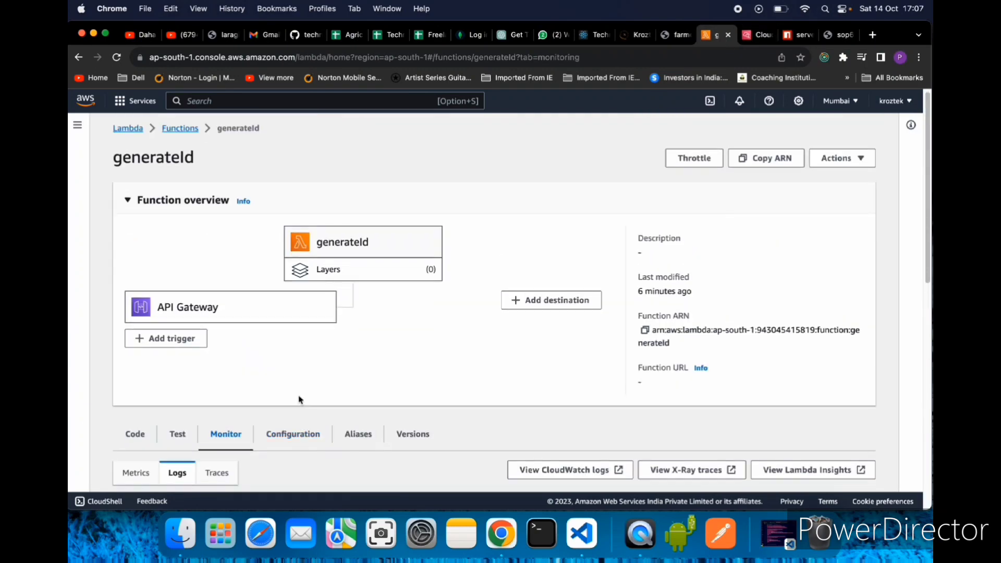
scroll(299, 398, "down", 1)
left_click(135, 397)
scroll(424, 419, "down", 5)
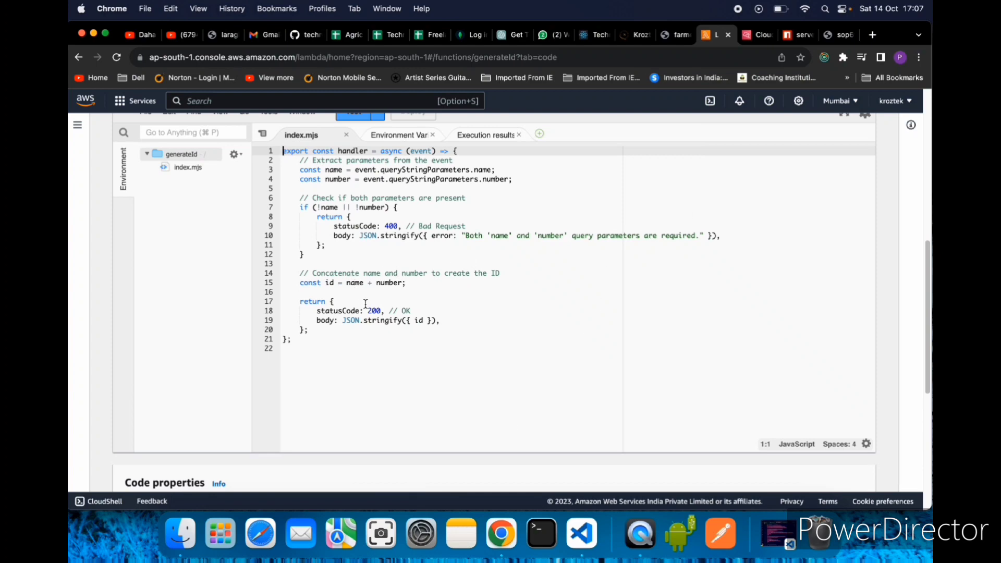
left_click_drag(359, 300, 282, 171)
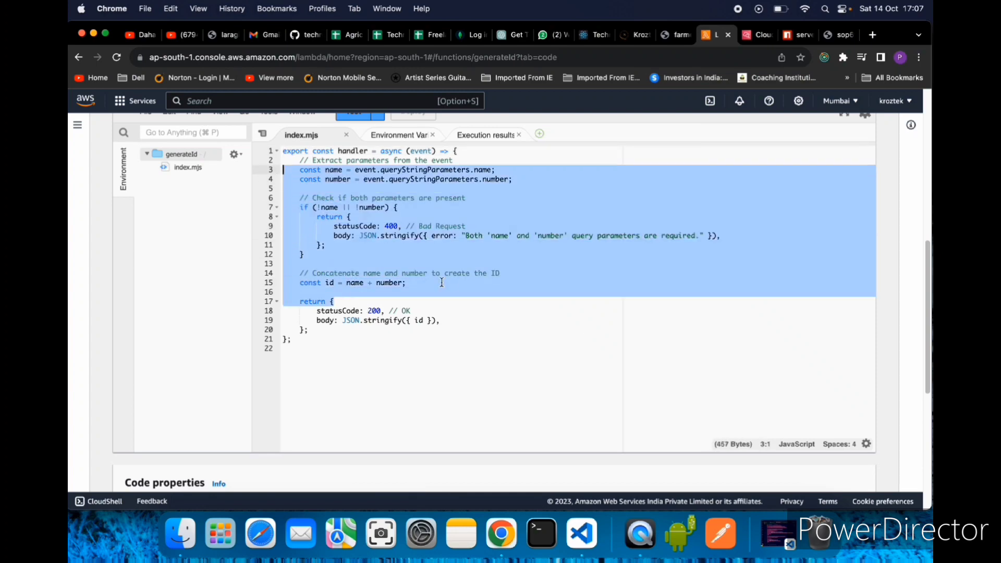
- Add the indented line console.log("generatedId is", id); above the final return statement in index.mjs
left_click(474, 291)
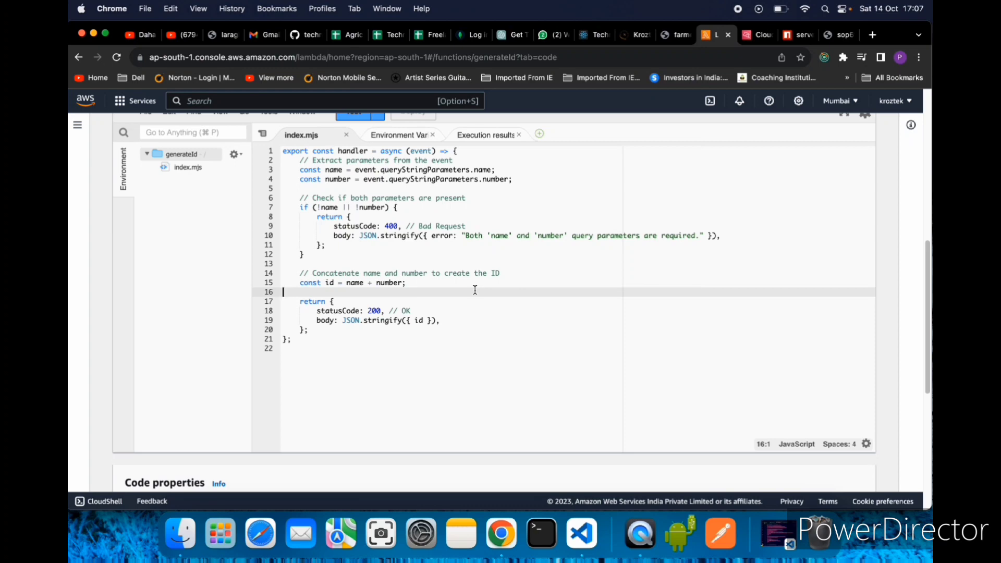
key("Return")
type("co")
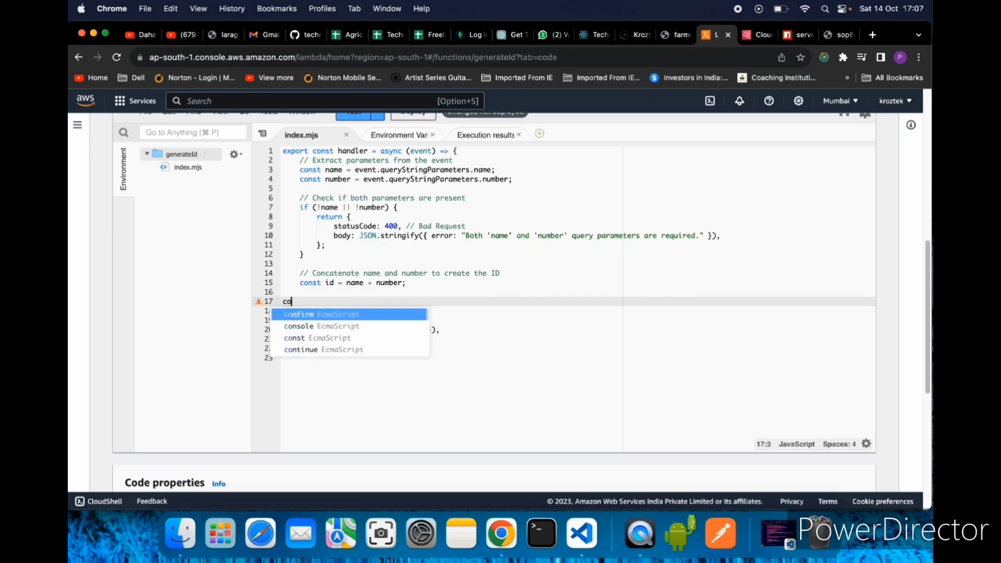
type("nsole.log(")
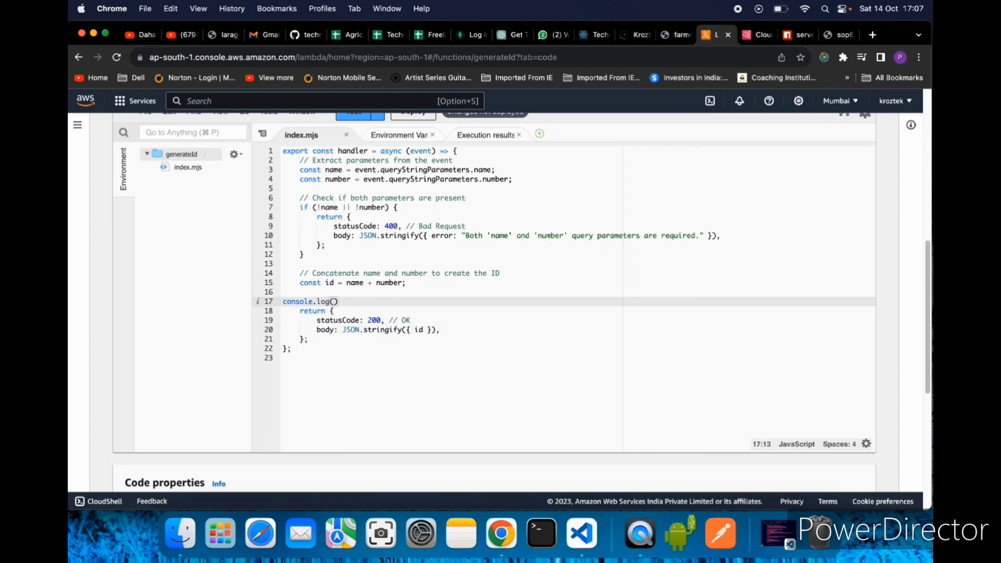
type("\"generatedId is\"")
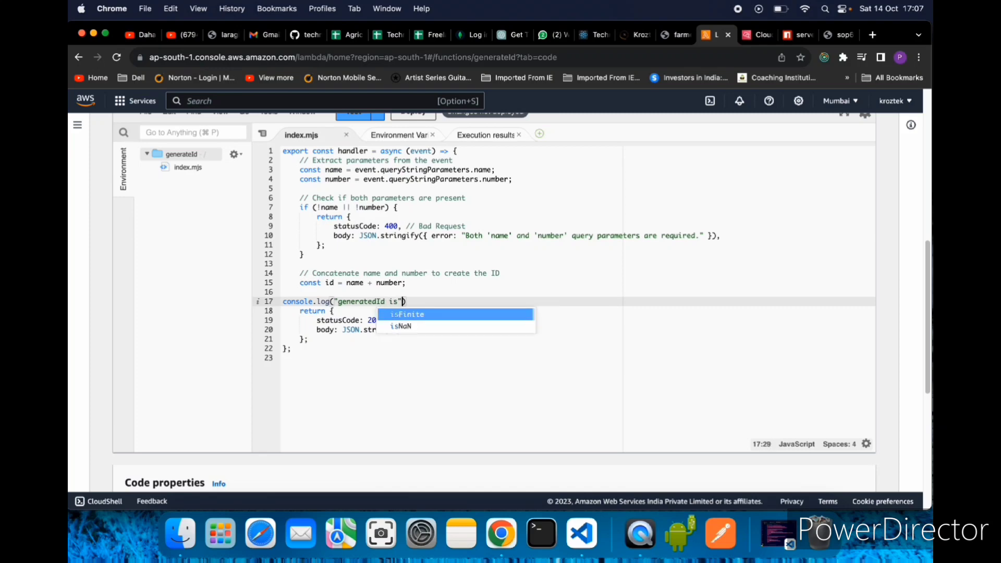
type(",")
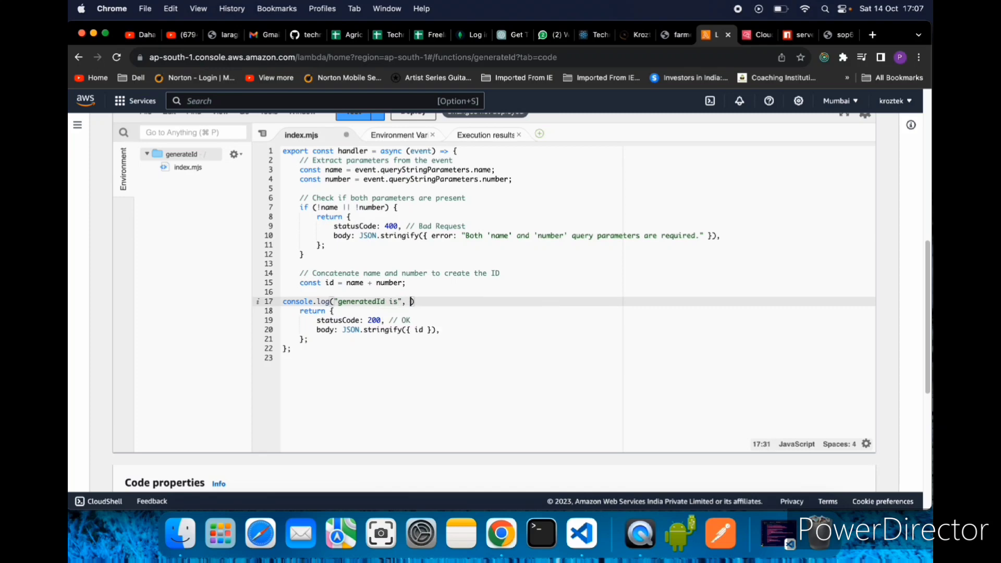
type(" id")
key("Return")
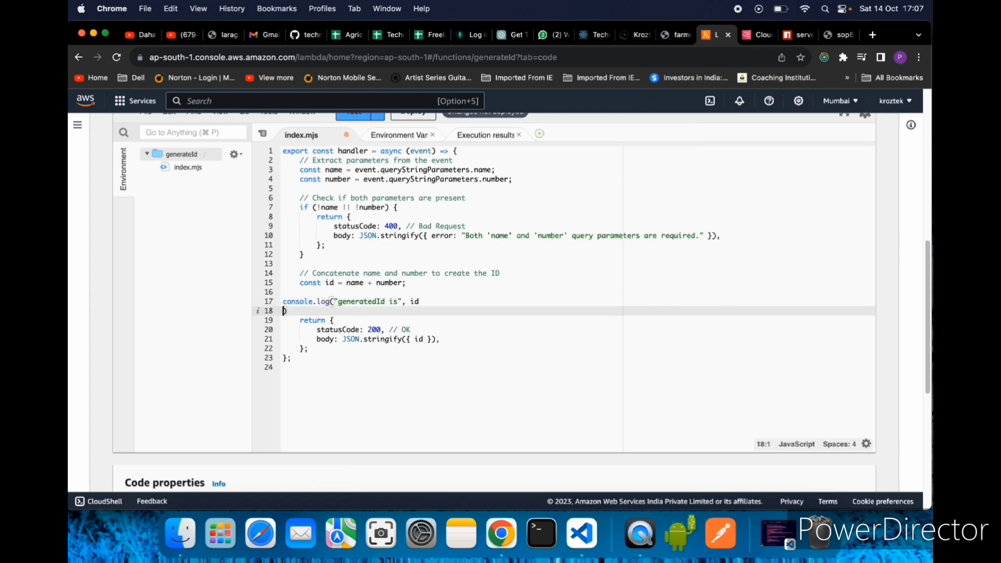
key("BackSpace")
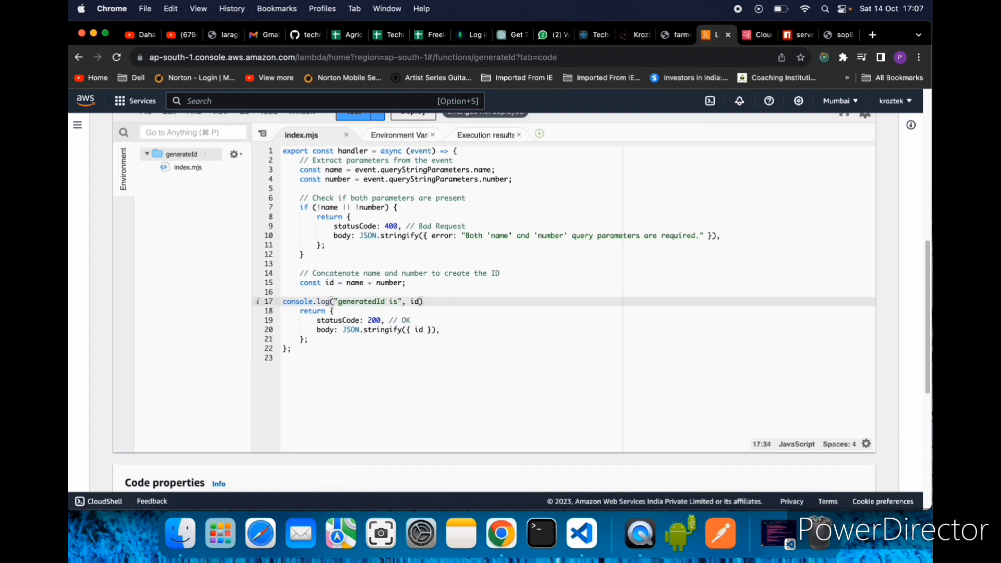
type(";")
left_click(282, 303)
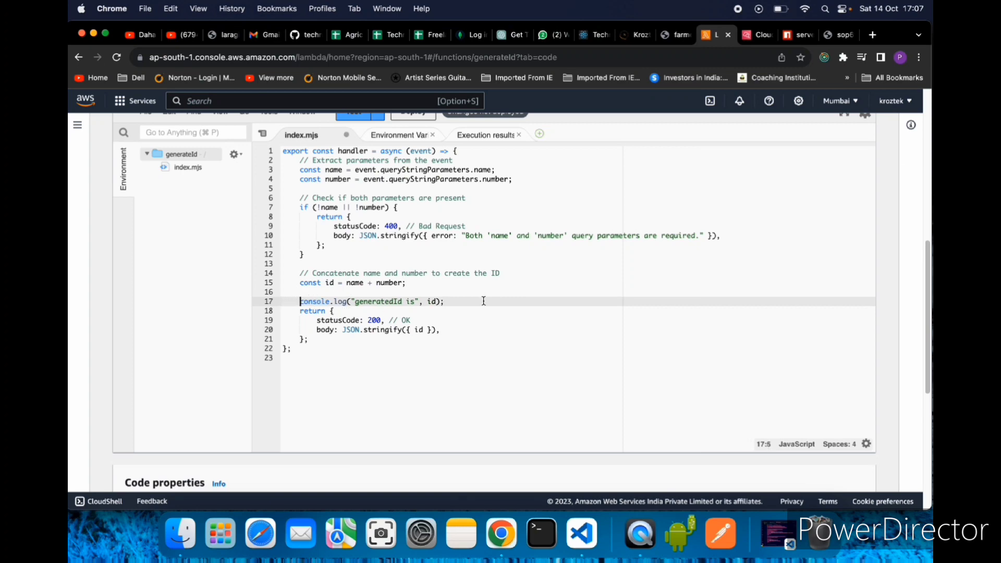
left_click_drag(458, 303, 306, 301)
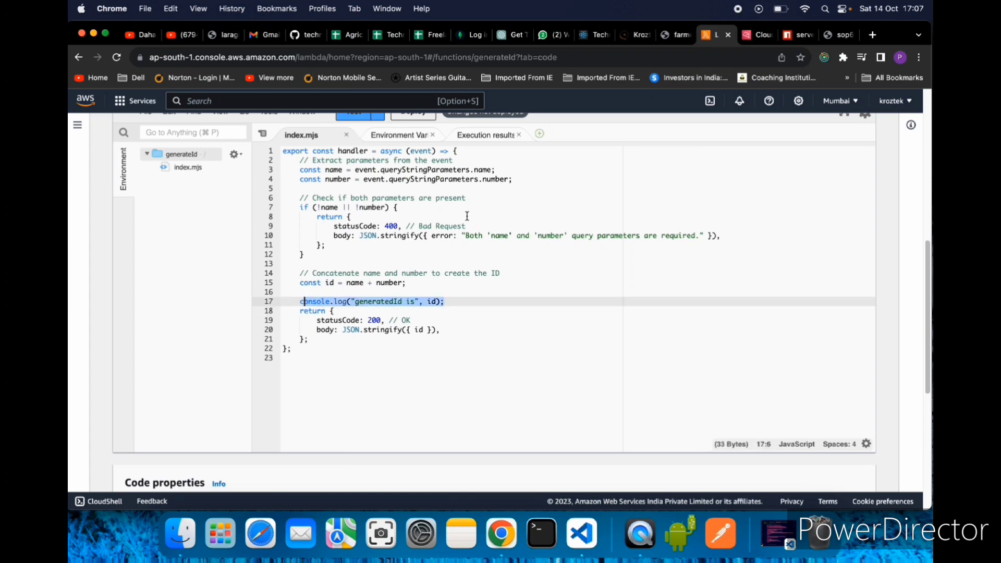
left_click(850, 35)
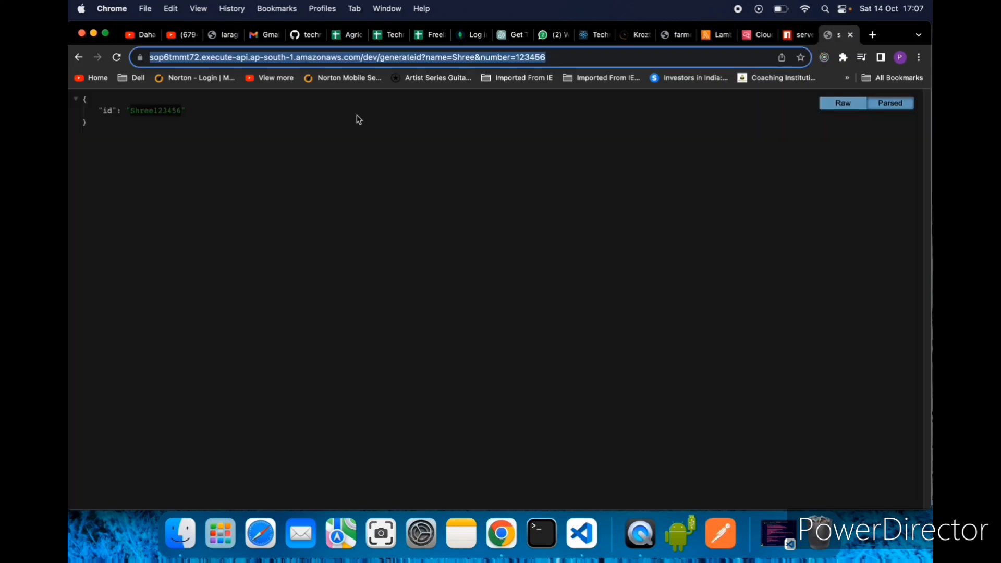
left_click(714, 38)
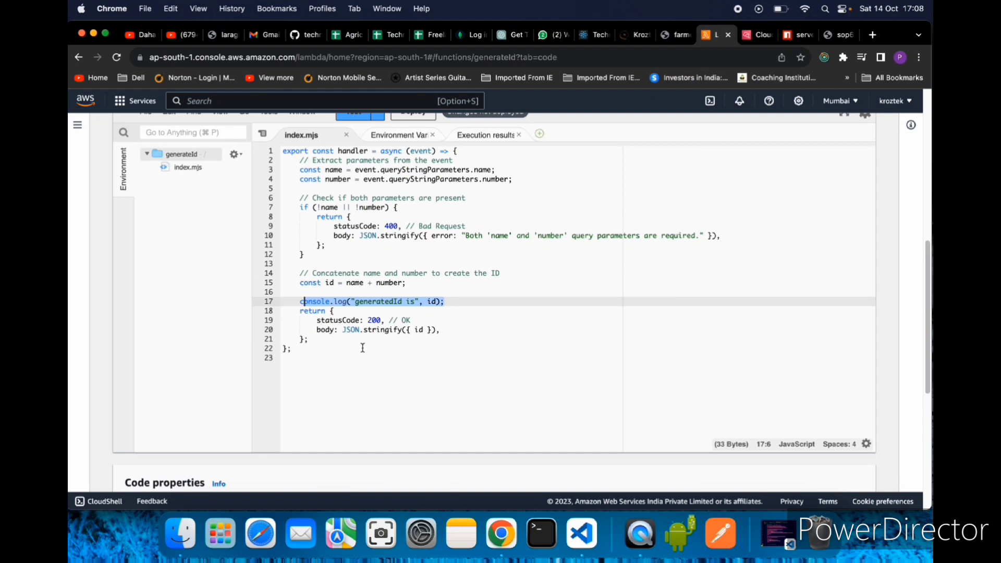
left_click(759, 35)
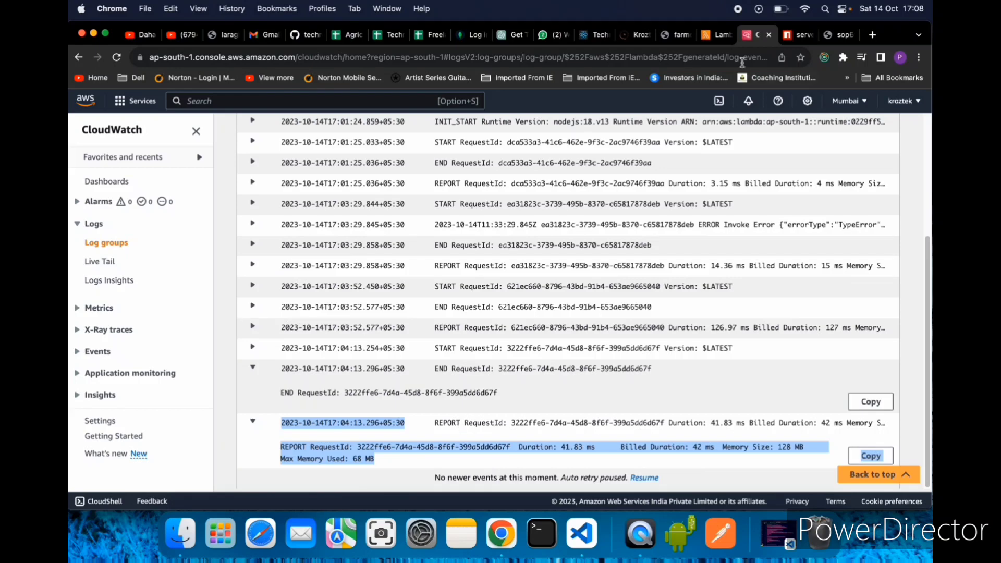
- Deploy the updated generateId function code
left_click(711, 38)
scroll(423, 288, "up", 6)
scroll(448, 363, "down", 7)
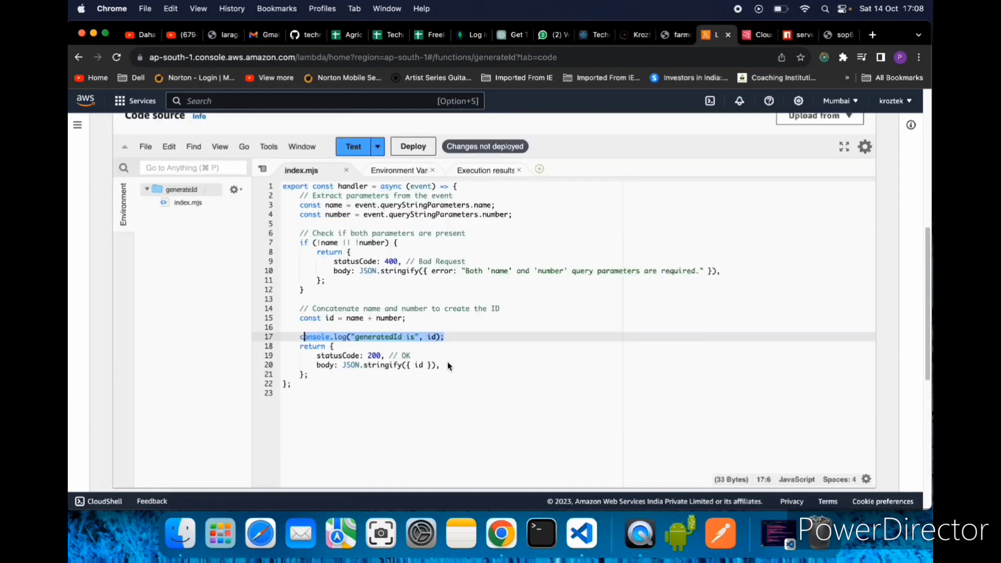
left_click_drag(531, 217, 531, 246)
scroll(531, 250, "up", 5)
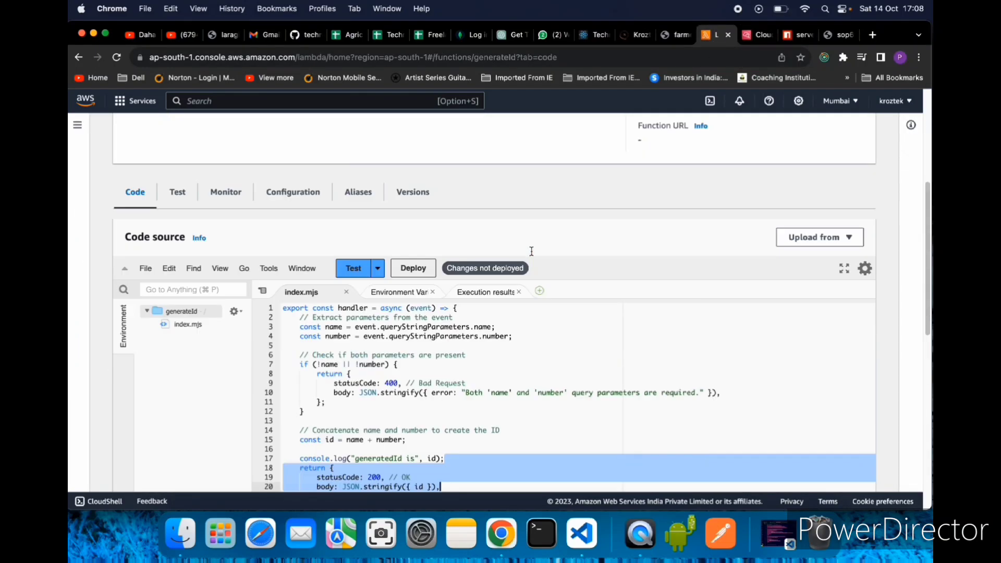
left_click(412, 269)
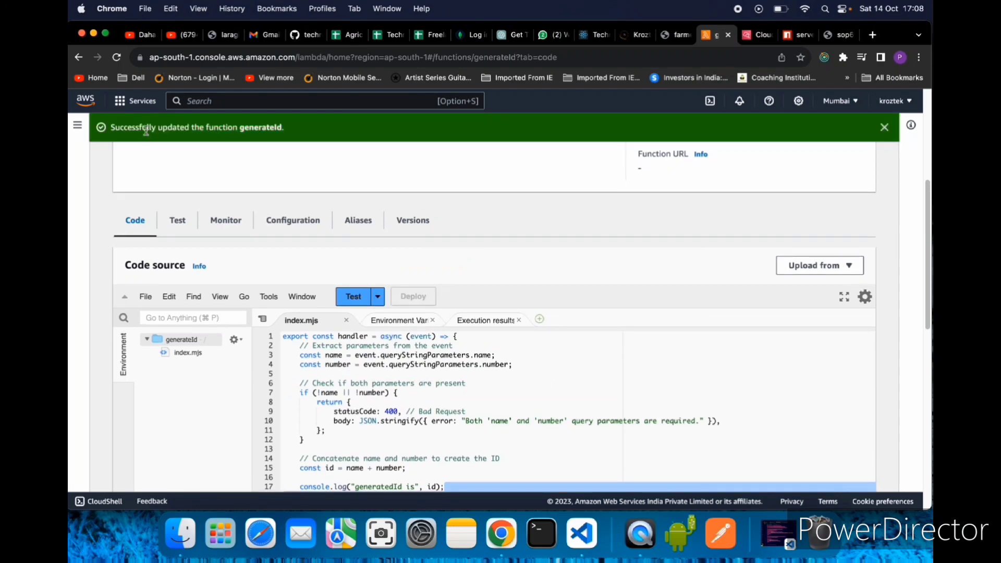
scroll(588, 332, "down", 1)
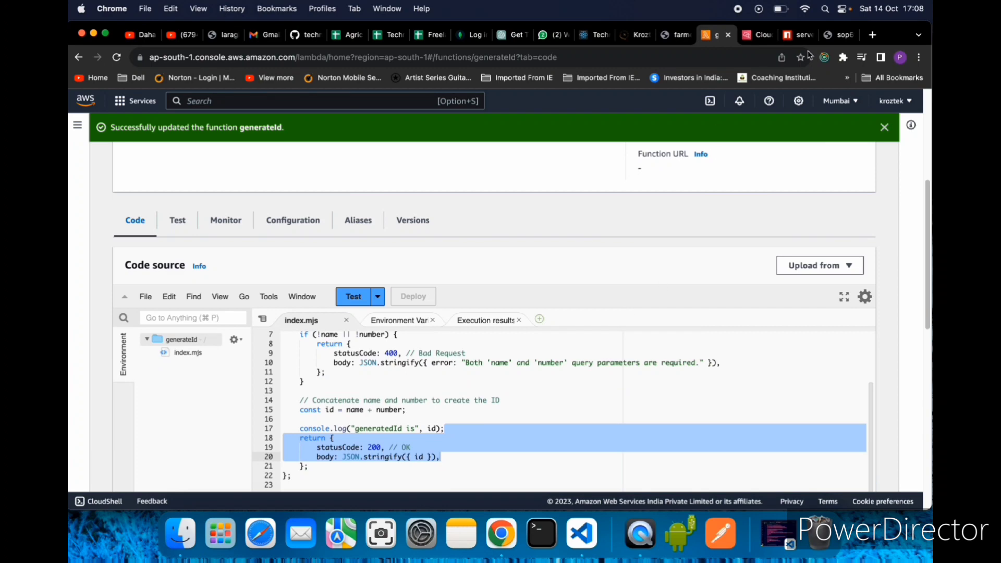
- Call the deployed generateid URL again with the same name and number parameters, and put the extra response window away
left_click(835, 34)
left_click(607, 59)
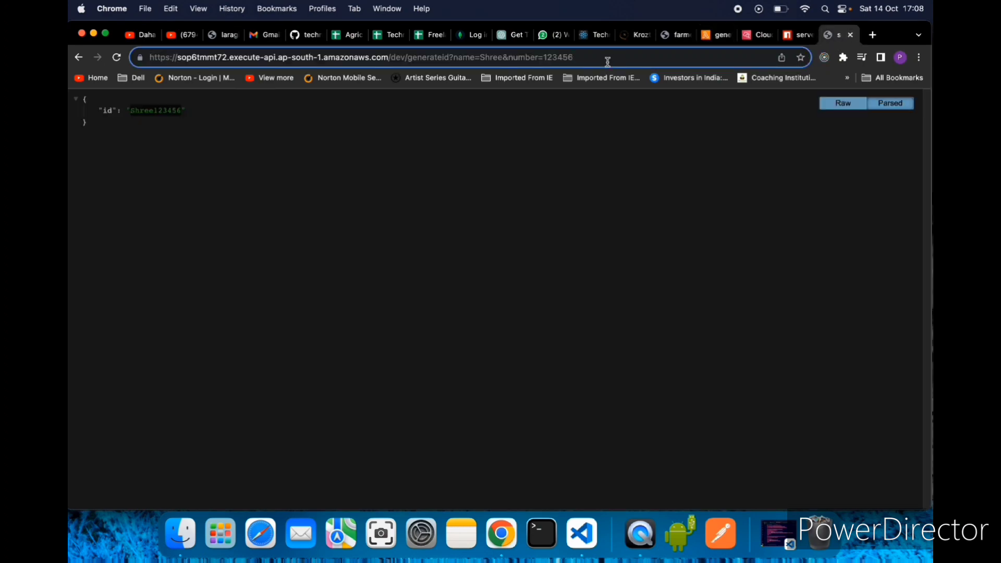
key("shift+Return")
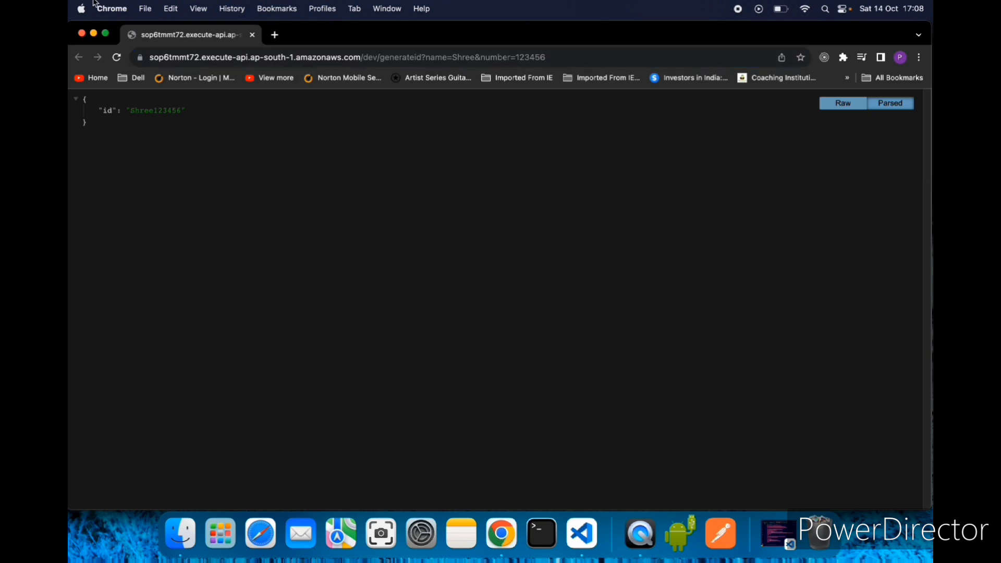
left_click(97, 36)
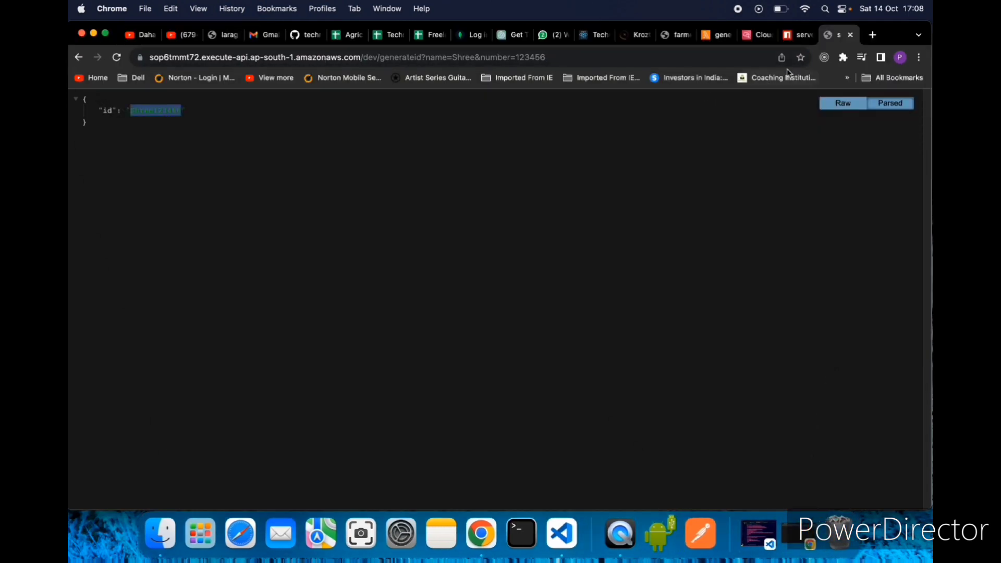
- Go back to the generateId log group in CloudWatch and open its newest log stream
left_click(765, 40)
scroll(425, 268, "up", 5)
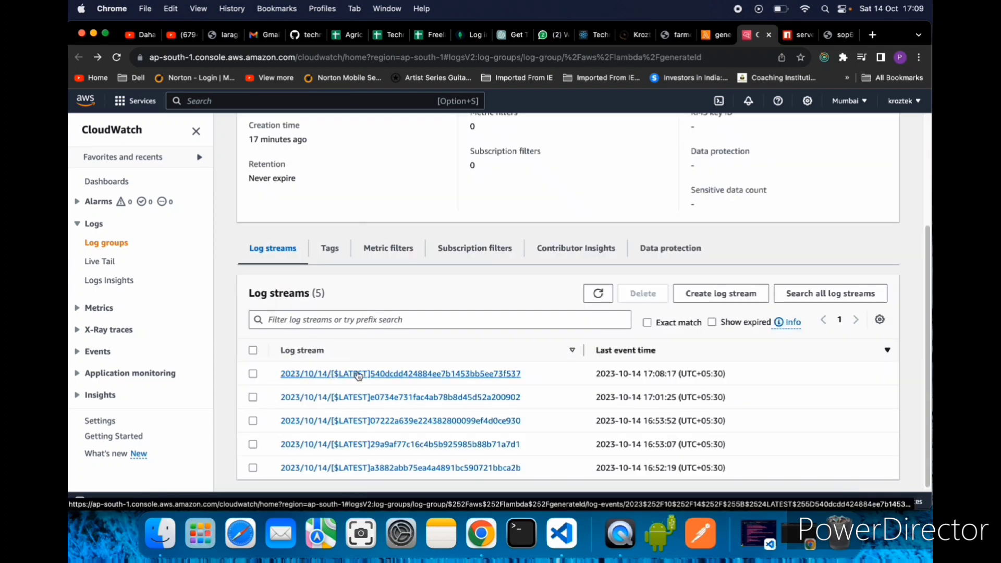
left_click(359, 374)
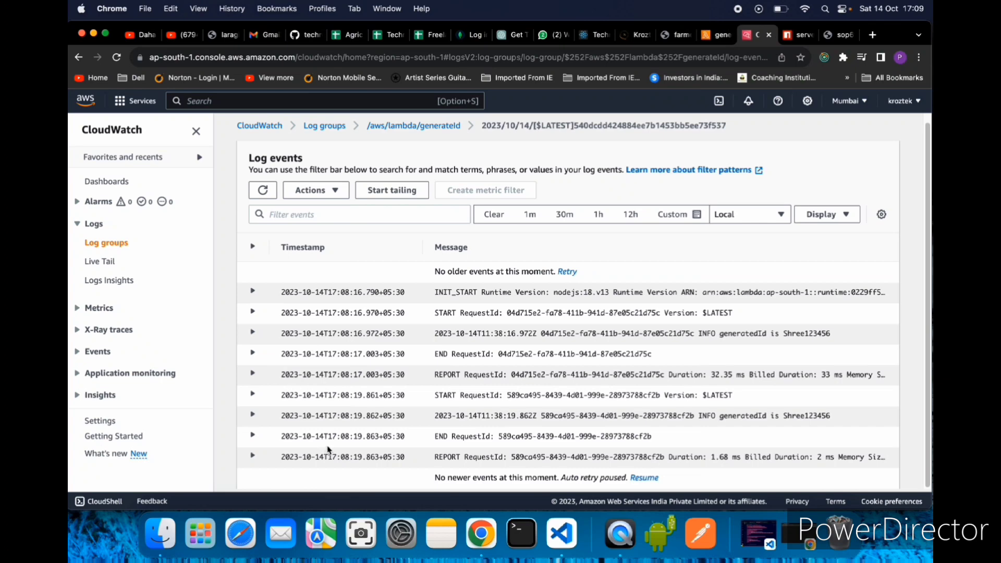
- Expand the latest REPORT, END and INFO entries and read the generatedId message written by console.log
left_click(253, 458)
scroll(344, 444, "down", 1)
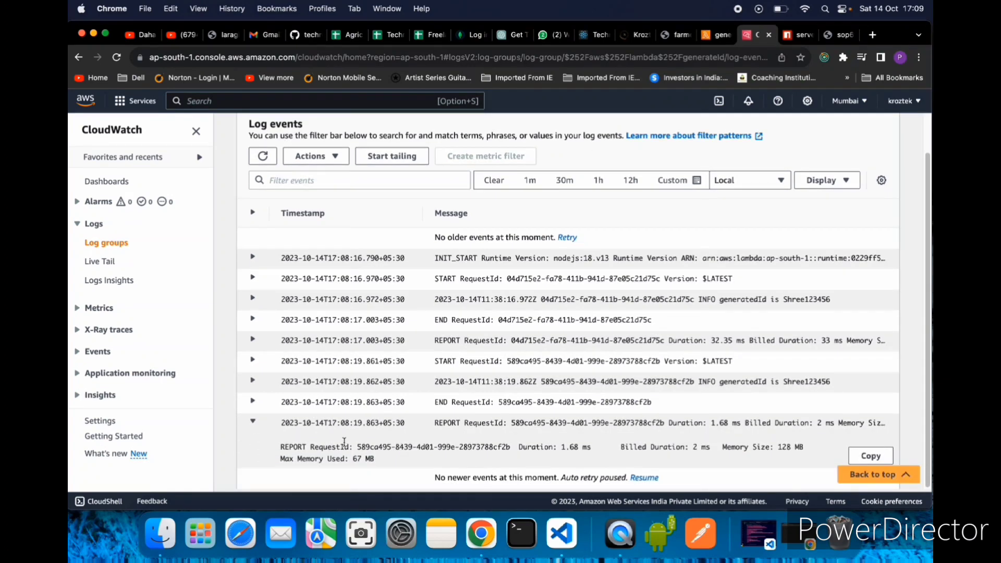
left_click(253, 403)
scroll(386, 417, "down", 1)
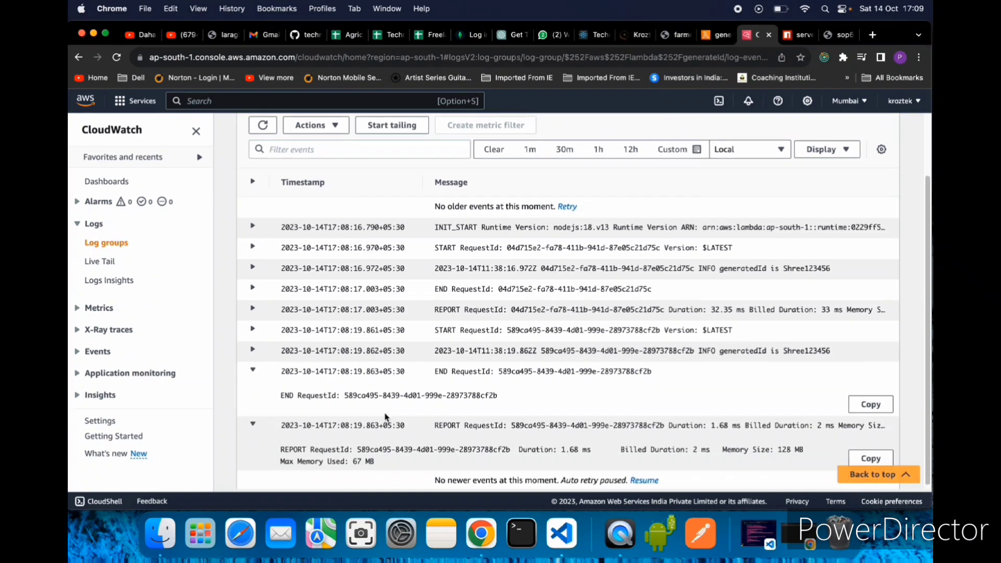
left_click(253, 350)
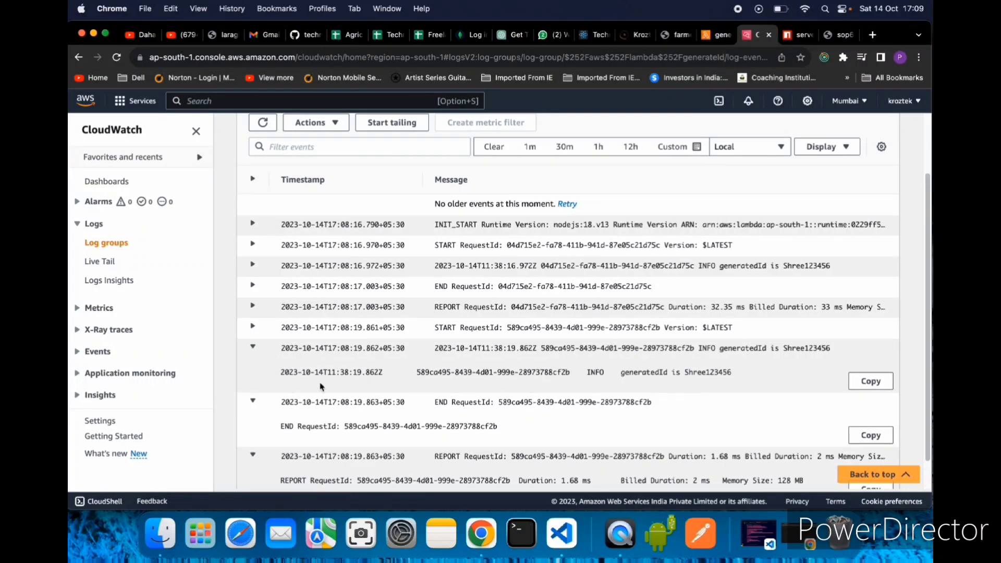
left_click_drag(587, 373, 741, 383)
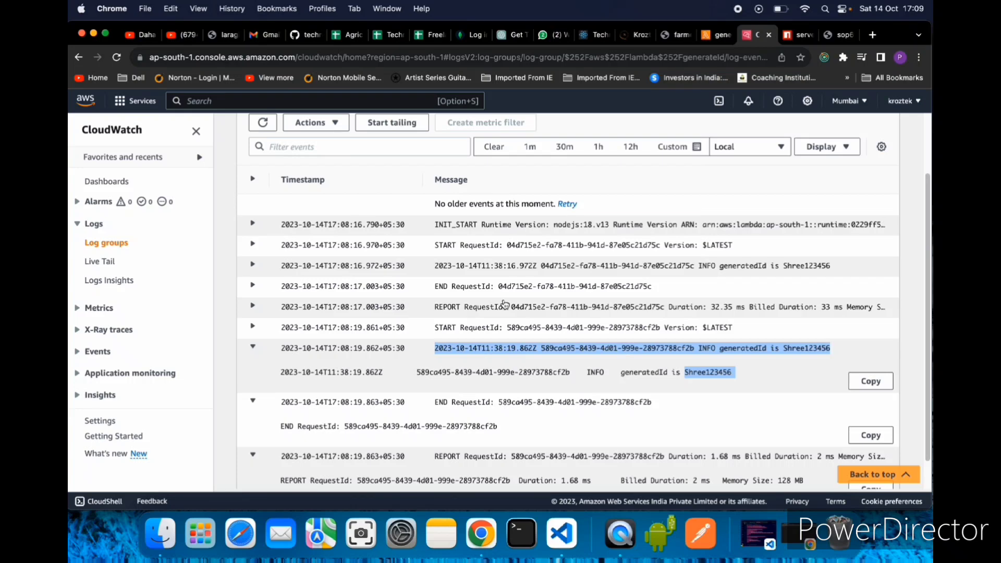
scroll(515, 284, "up", 1)
left_click(658, 382)
left_click_drag(586, 379, 746, 383)
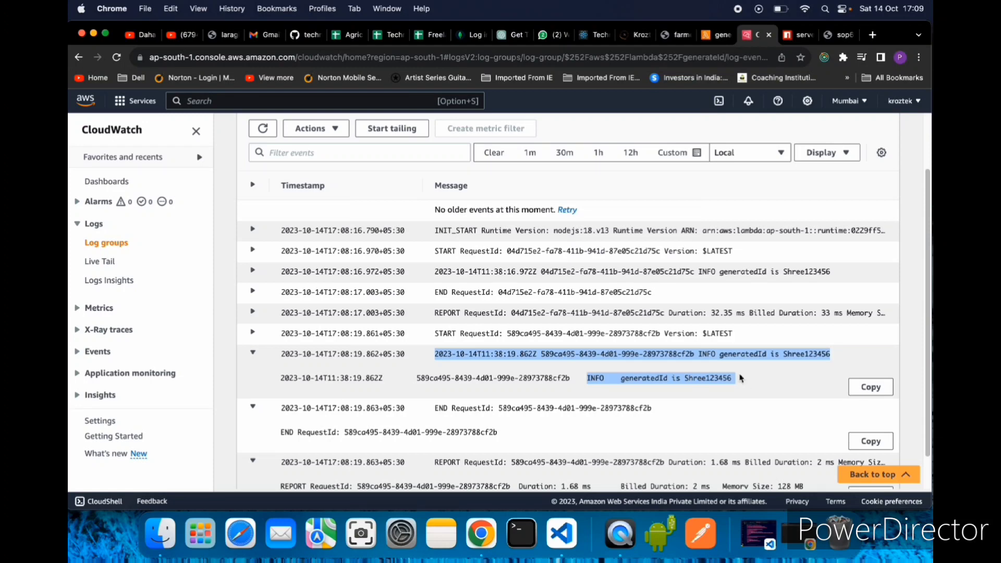
- Return to the generateId function's code and review the console.log line in index.mjs
left_click(718, 35)
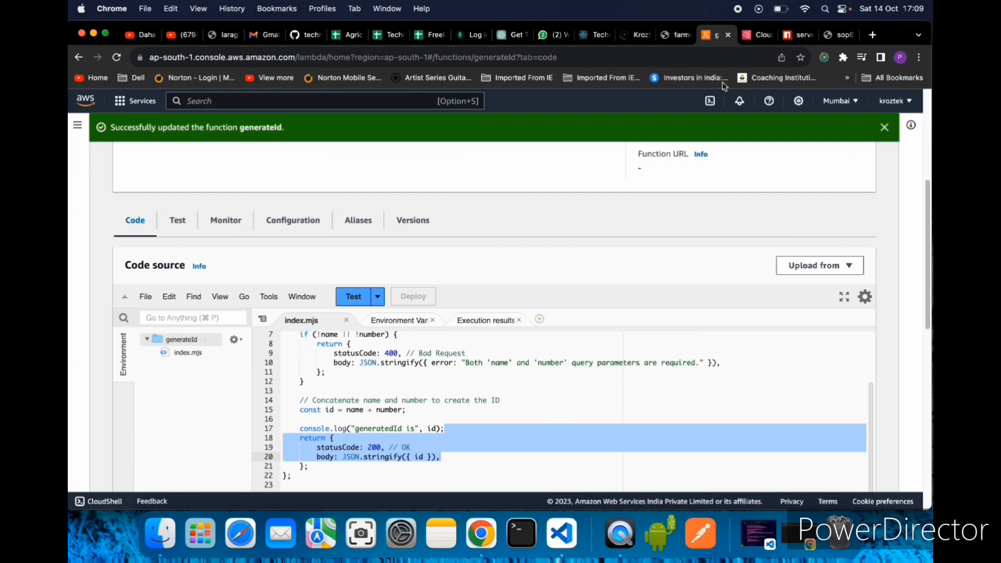
left_click(585, 401)
scroll(508, 417, "down", 5)
scroll(468, 420, "up", 4)
scroll(468, 421, "down", 1)
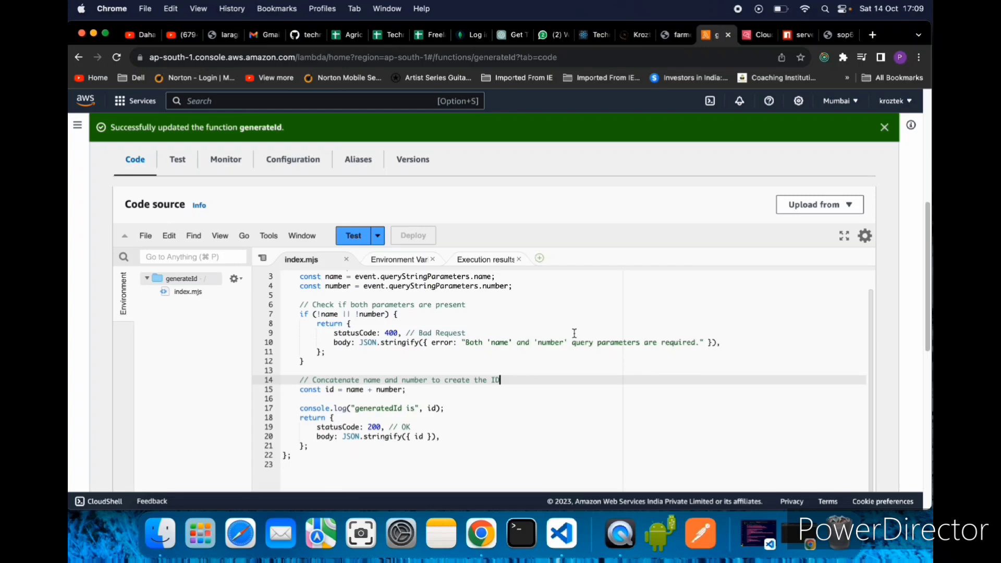
- Open the generateId function's CloudWatch logs from its monitoring view and look through the list of log streams
scroll(570, 350, "down", 10)
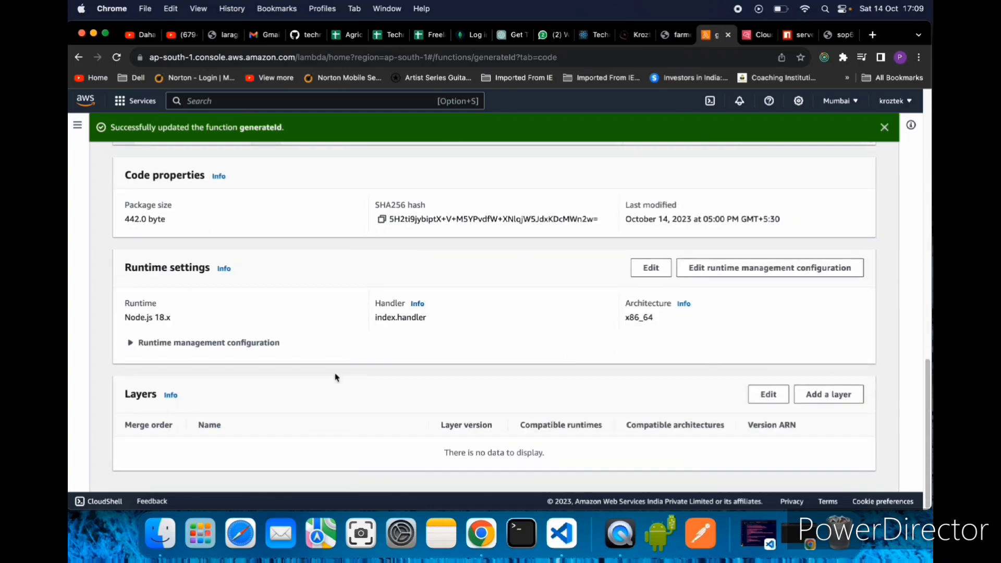
scroll(264, 375, "up", 10)
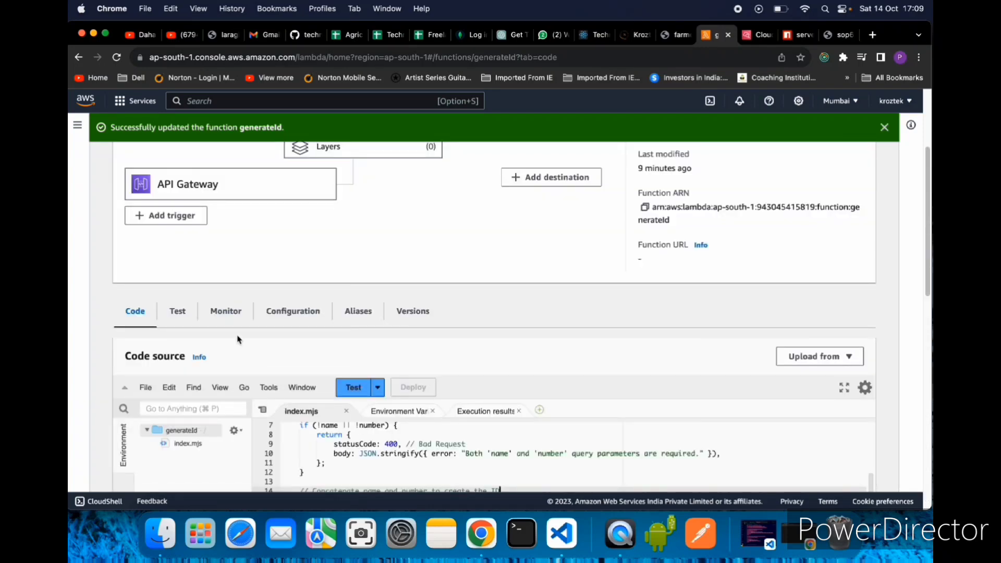
left_click(228, 315)
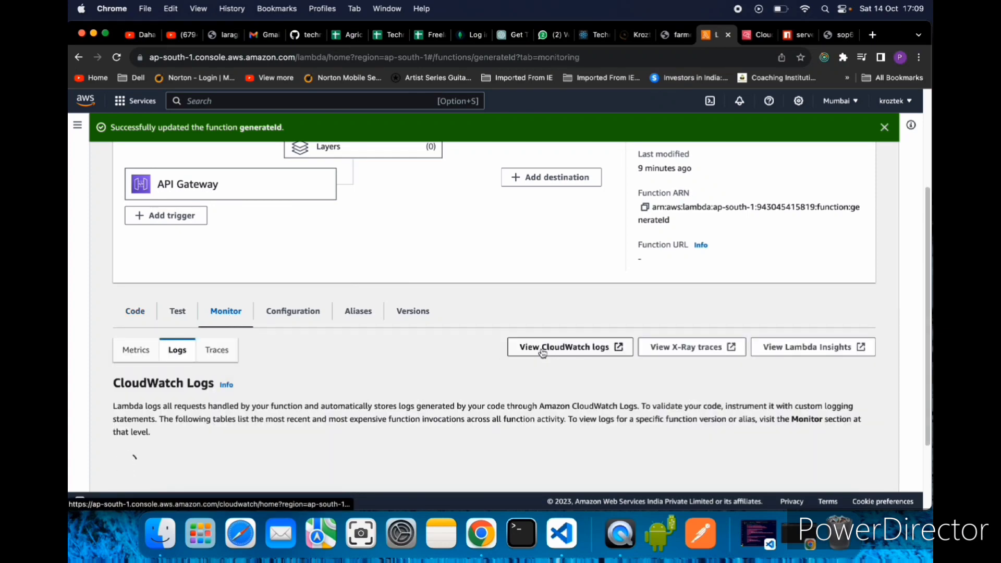
left_click(575, 352)
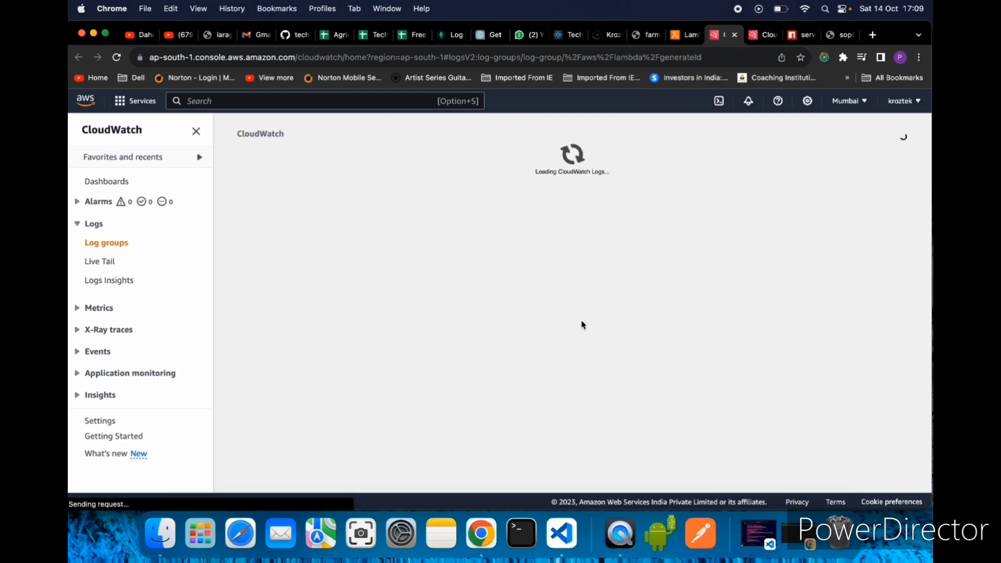
scroll(584, 346, "down", 3)
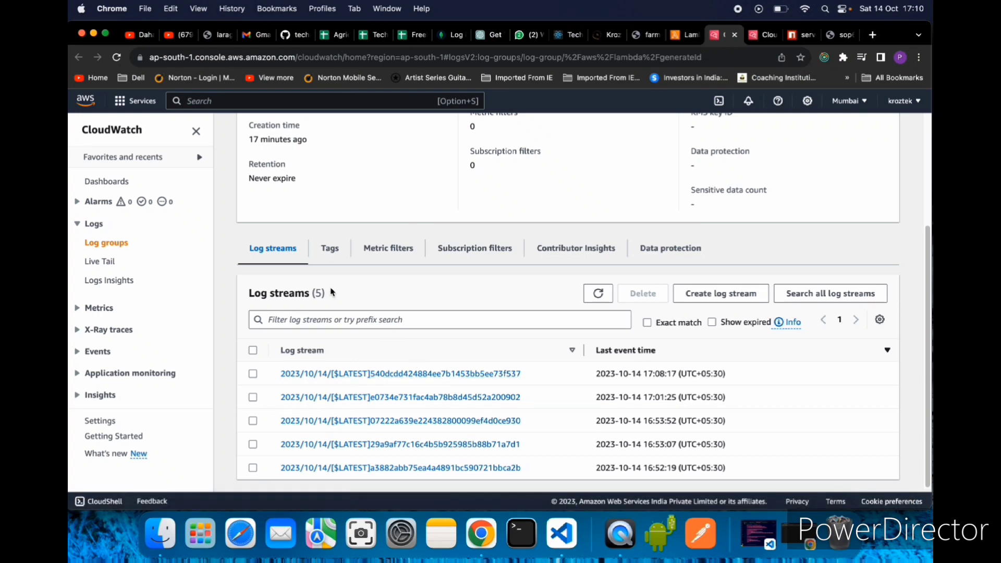
- Return to the generateId function in Lambda and look over its recent invocations and function overview
left_click(680, 34)
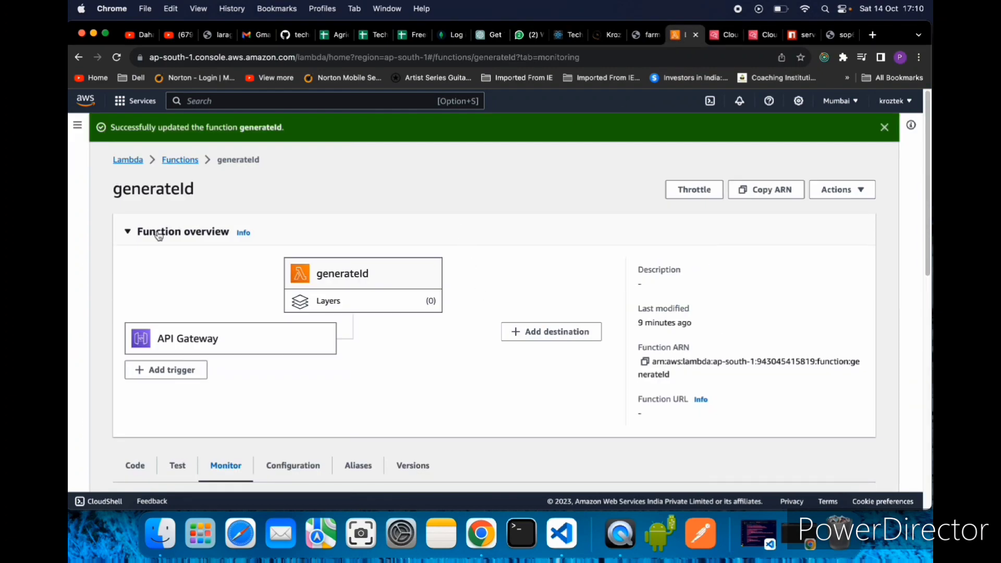
scroll(442, 386, "down", 9)
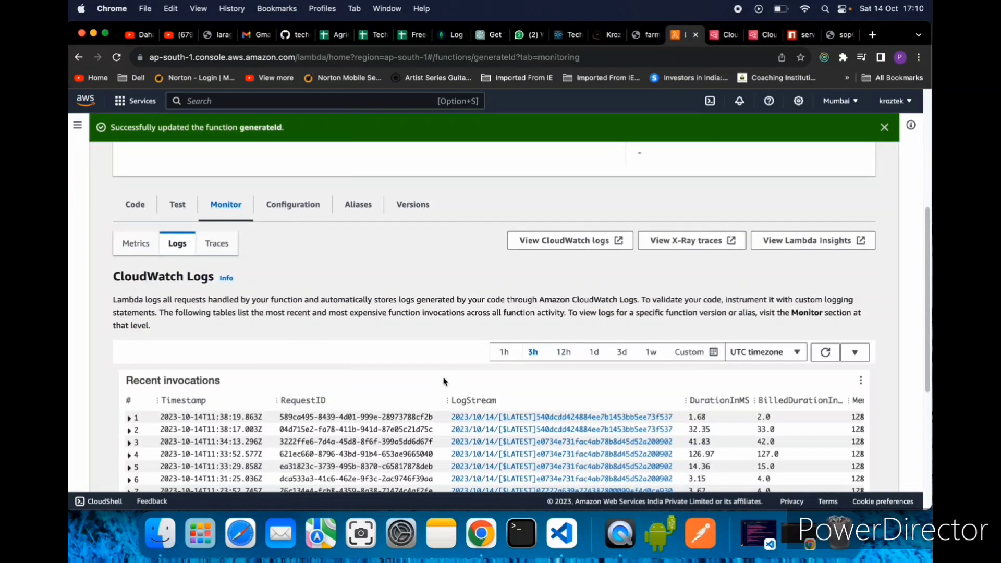
scroll(444, 383, "up", 5)
scroll(444, 383, "up", 5)
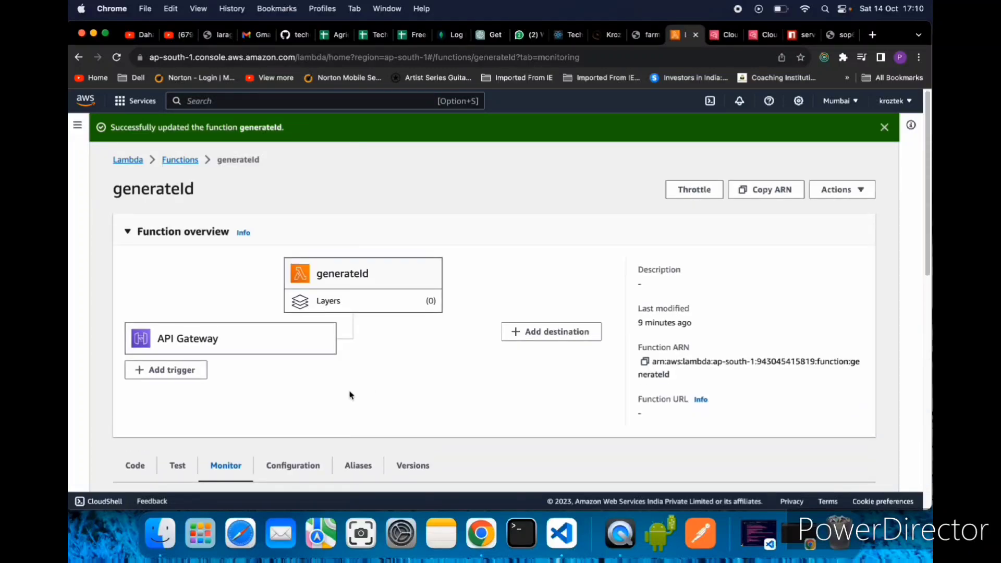
- Reopen the generateId function's code and review the whole handler in index.mjs
scroll(352, 396, "down", 5)
left_click(133, 220)
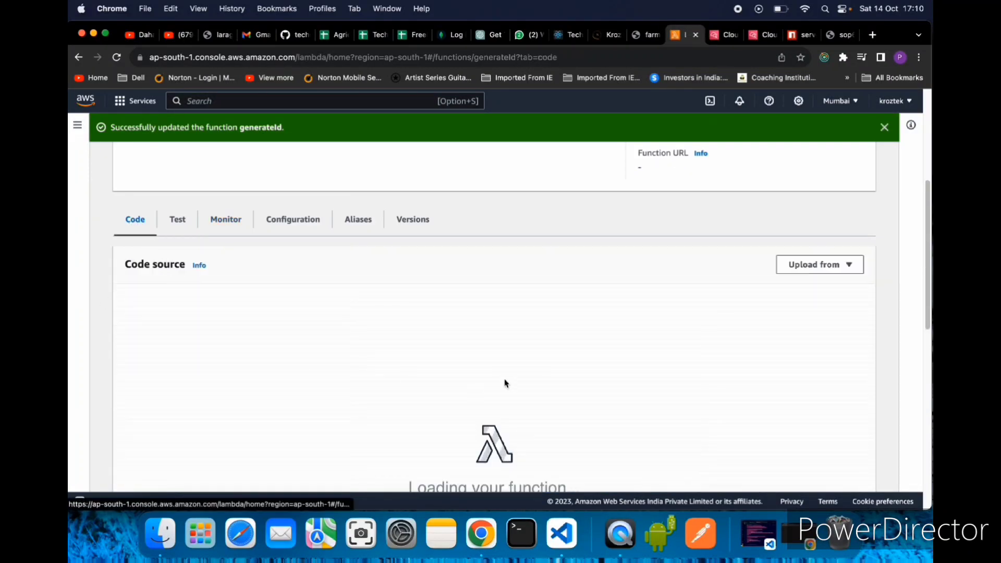
scroll(505, 382, "down", 1)
scroll(505, 380, "down", 2)
scroll(592, 347, "up", 2)
scroll(592, 347, "up", 4)
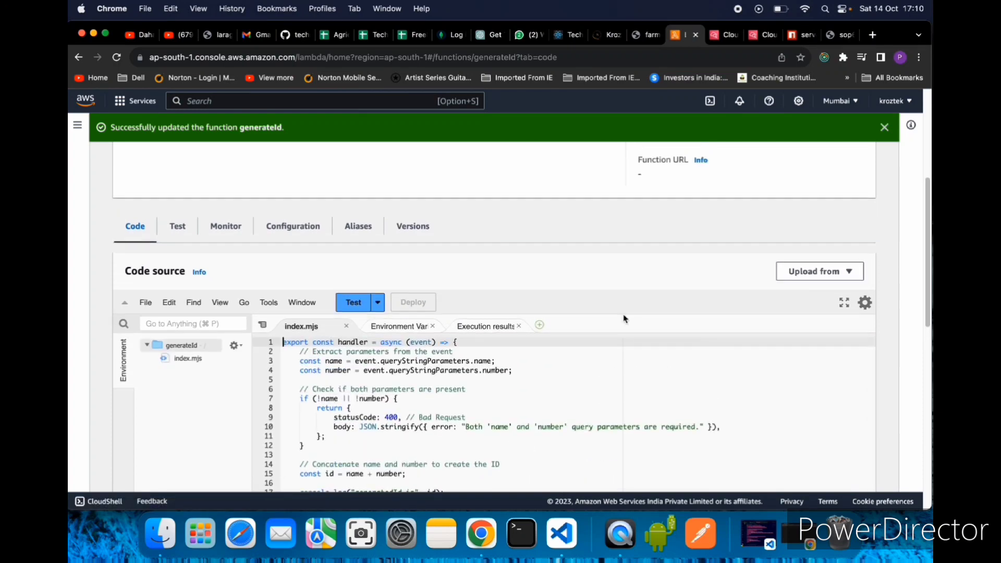
scroll(557, 369, "down", 6)
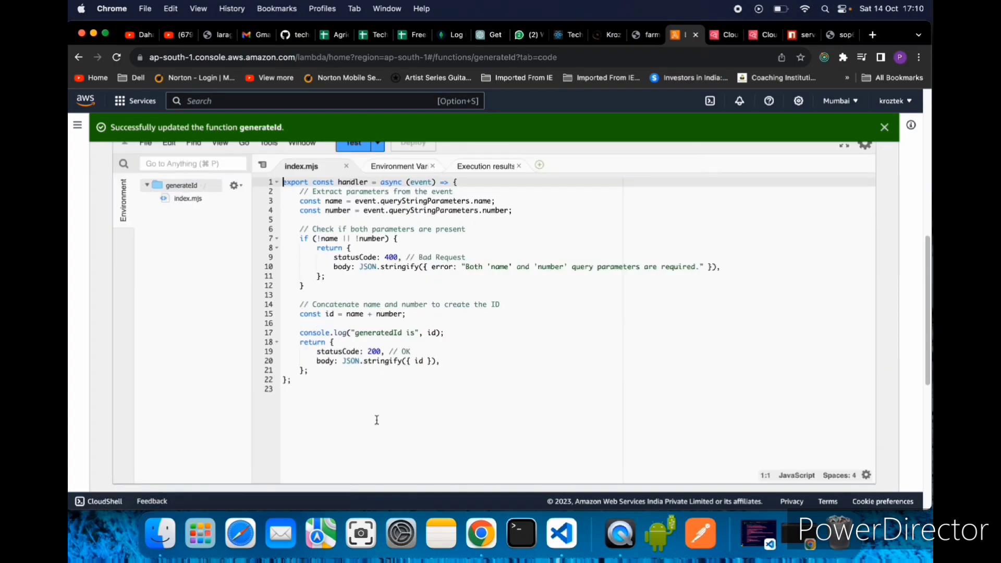
left_click_drag(333, 409, 282, 180)
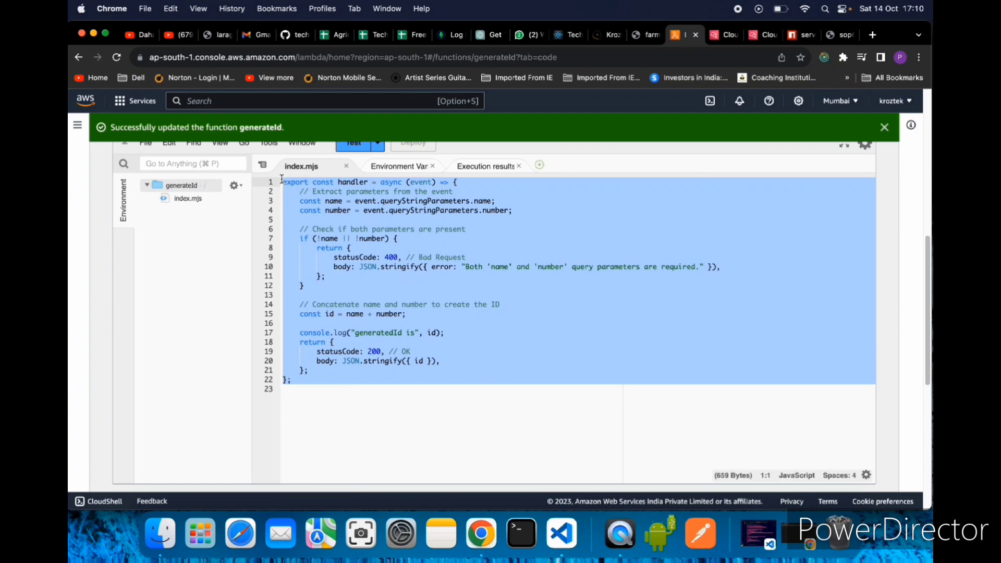
left_click(425, 398)
scroll(425, 398, "up", 2)
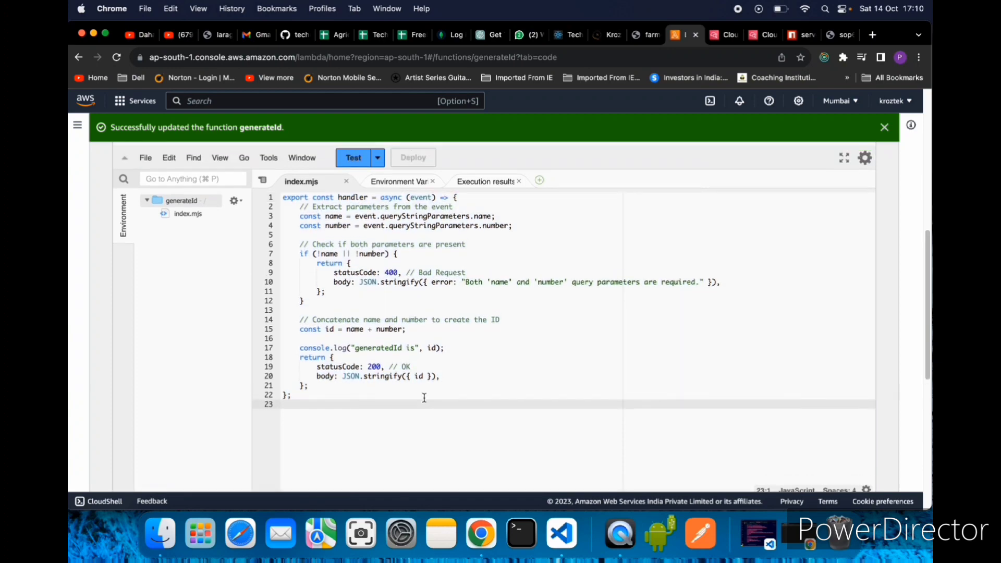
- Switch to Visual Studio Code to view the local handler.js of express-lamda-api, and minimize its window
left_click(562, 532)
left_click(570, 357)
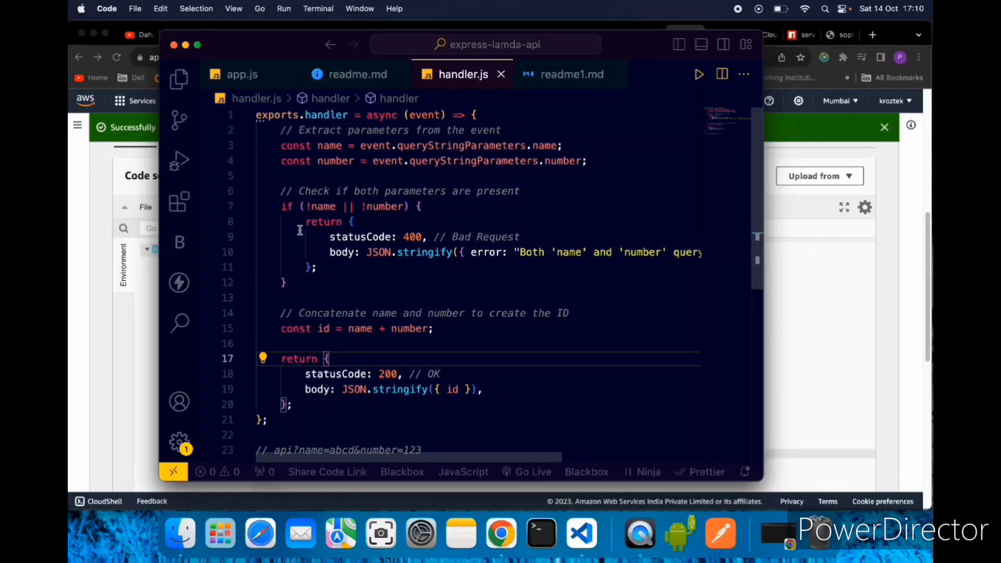
left_click(186, 45)
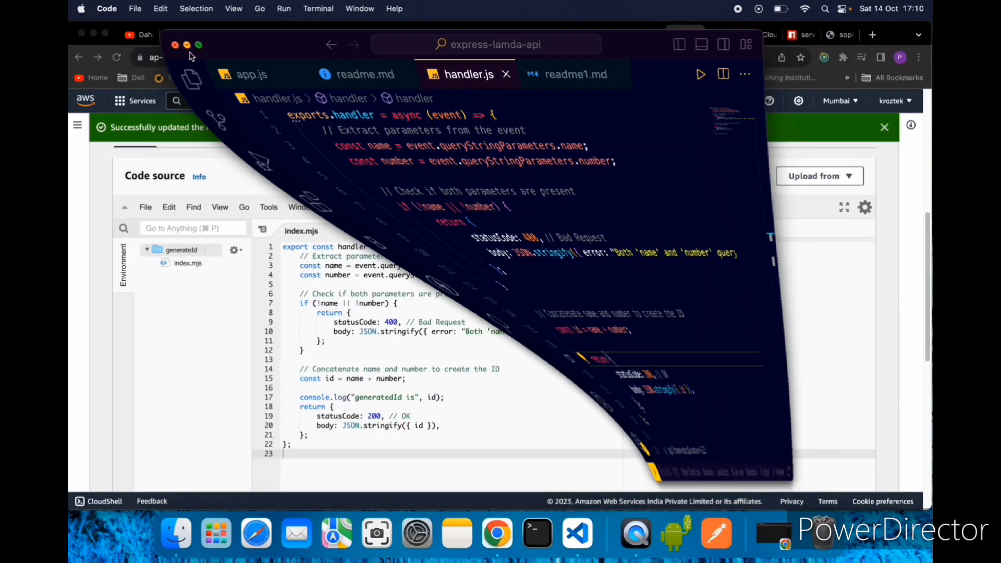